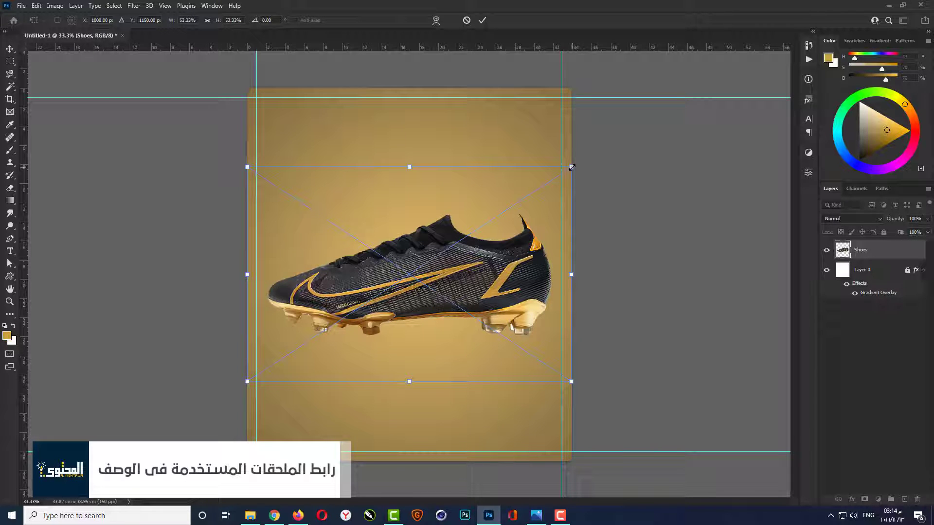
- Scale the placed shoe image down proportionally around its centre to about 43%
left_click_drag(571, 167, 538, 187)
key("Return")
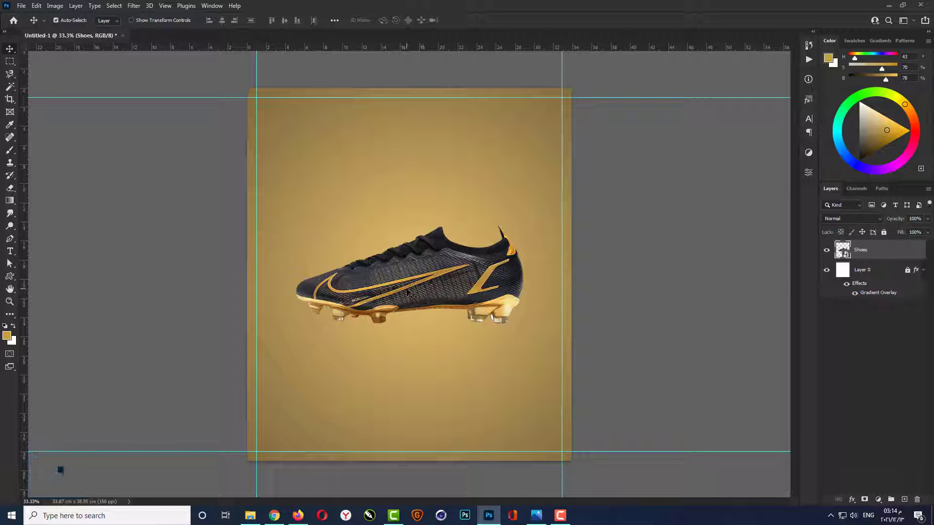
- Select a very thin horizontal strip spanning the full length of the shoe's body and copy it to a new layer
scroll(411, 314, "up", 4)
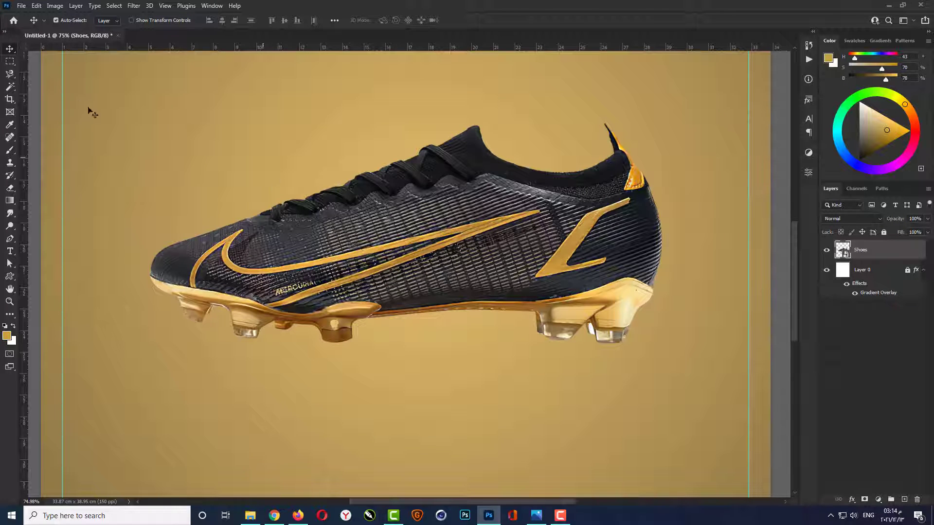
left_click(10, 61)
scroll(420, 291, "up", 2)
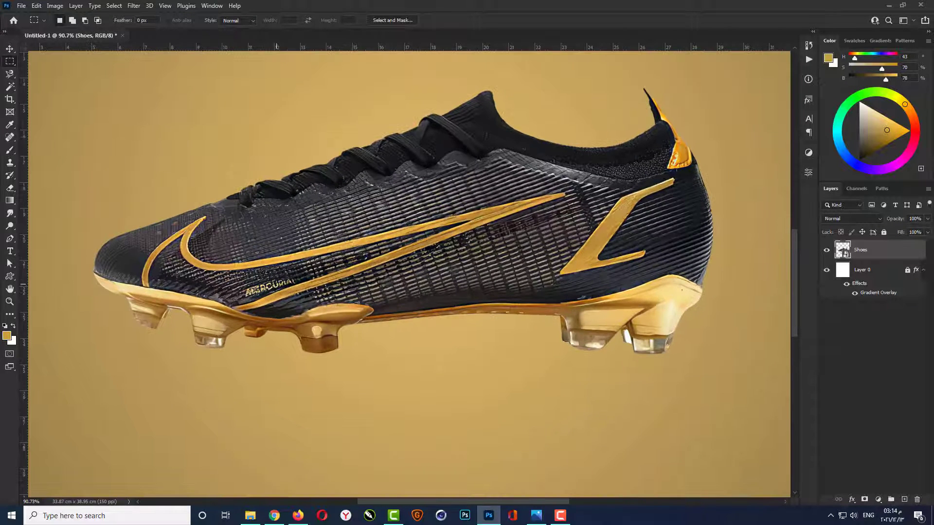
left_click_drag(99, 275, 704, 278)
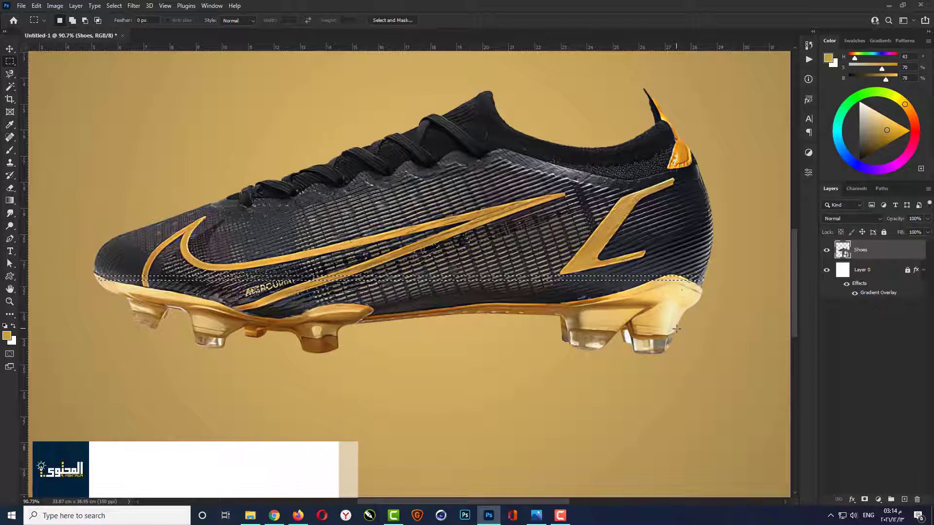
key("ctrl+j")
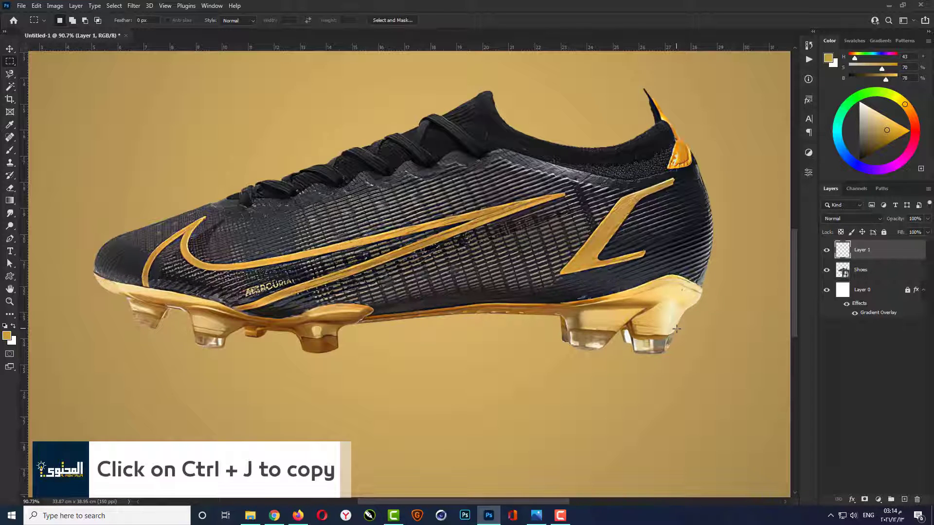
- Hide the Shoes layer and stretch the copied strip vertically in both directions into a tall block of stripes
left_click(827, 272)
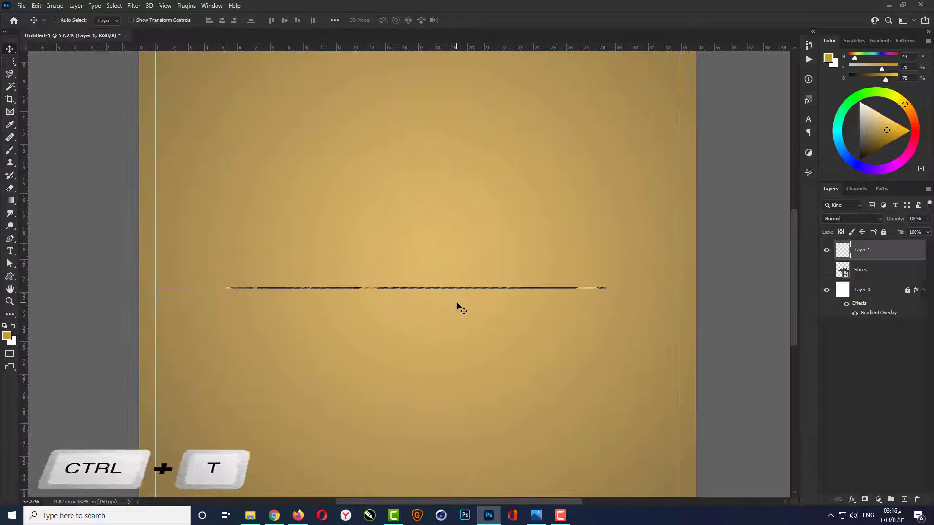
key("ctrl+t")
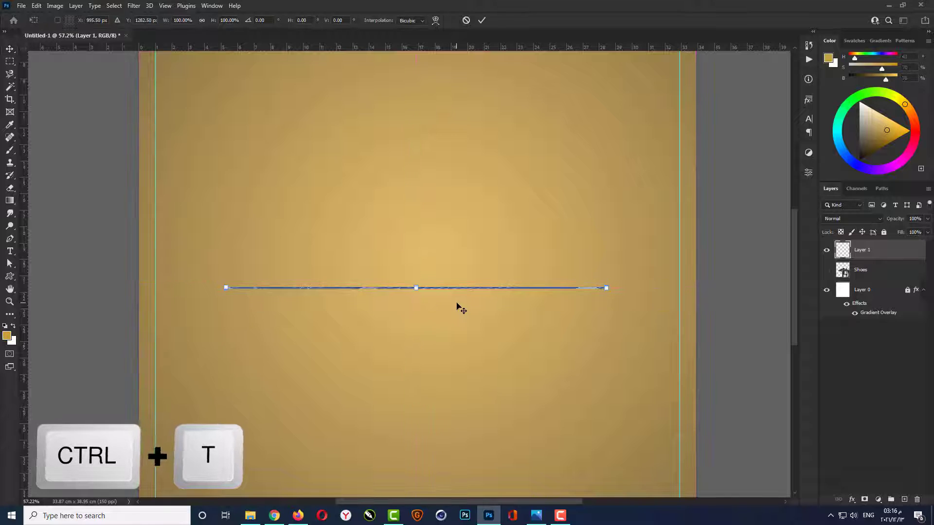
left_click_drag(415, 288, 420, 492)
key("Return")
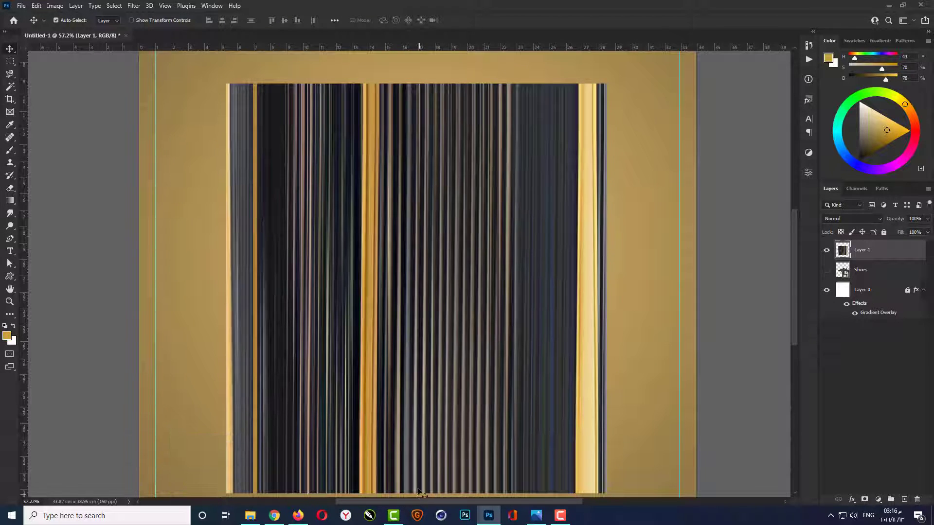
- Rotate the striped block 90° so its stripes run horizontally, widen it to the canvas edges and increase its height symmetrically
scroll(431, 309, "down", 3)
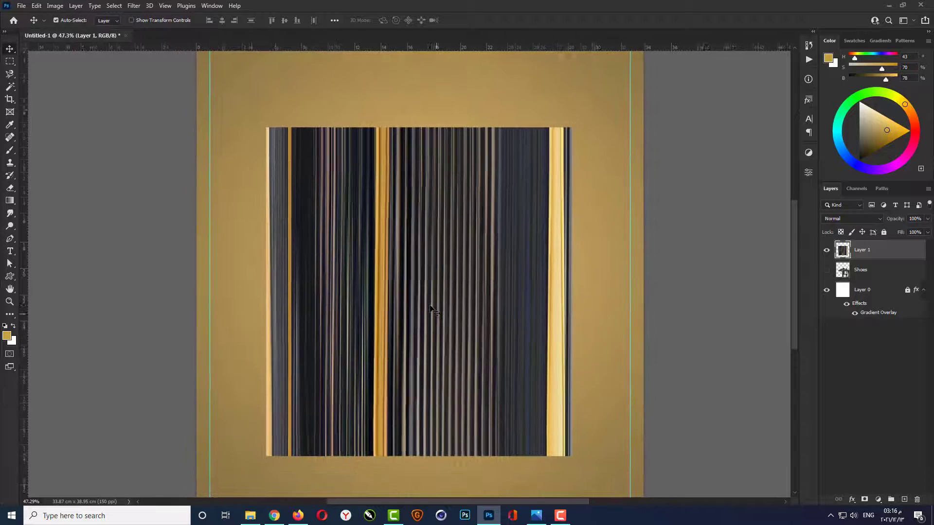
scroll(430, 309, "down", 1)
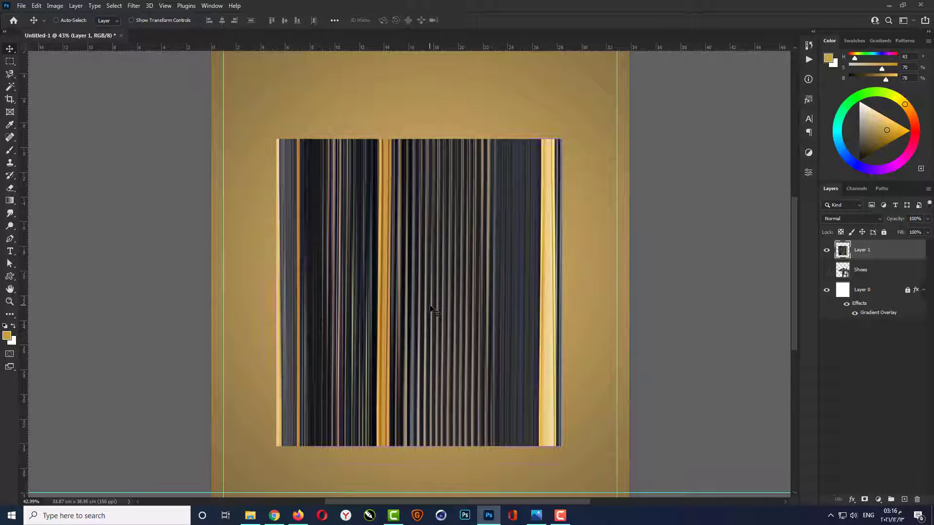
key("ctrl+t")
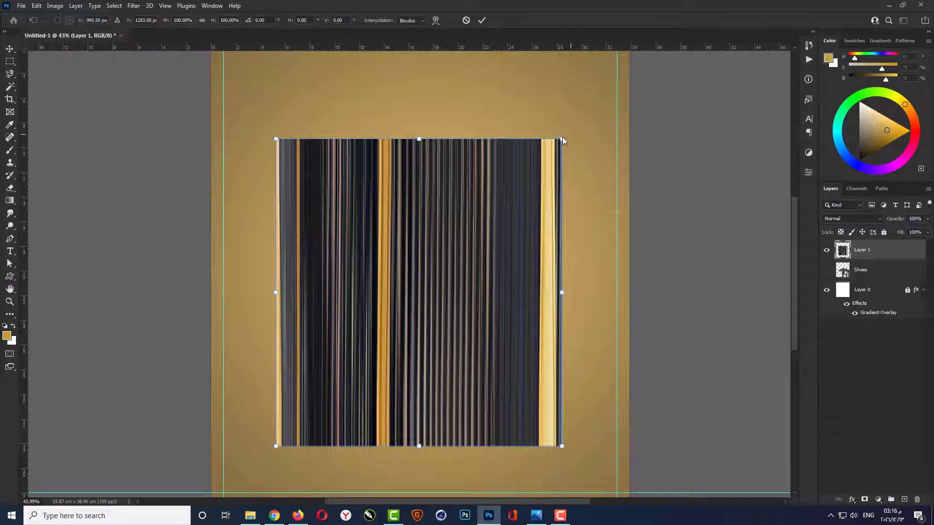
left_click_drag(570, 134, 605, 415)
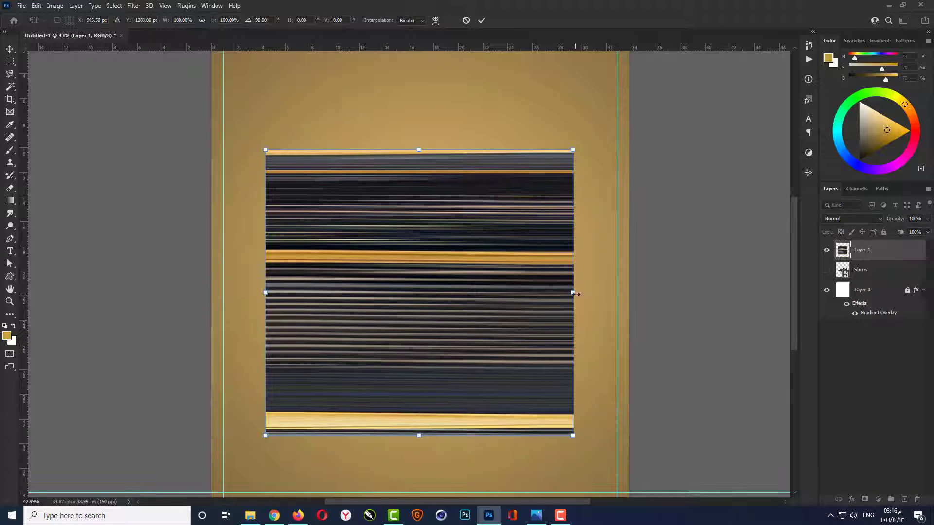
left_click_drag(572, 293, 629, 292)
left_click_drag(421, 436, 420, 479)
key("Return")
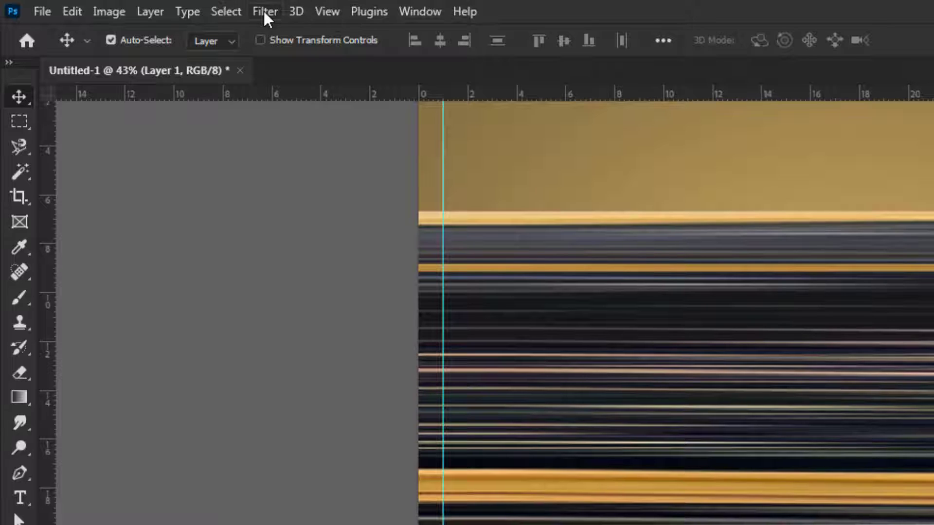
- Apply the Polar Coordinates distortion to the striped block with the Rectangular to Polar option
left_click(264, 13)
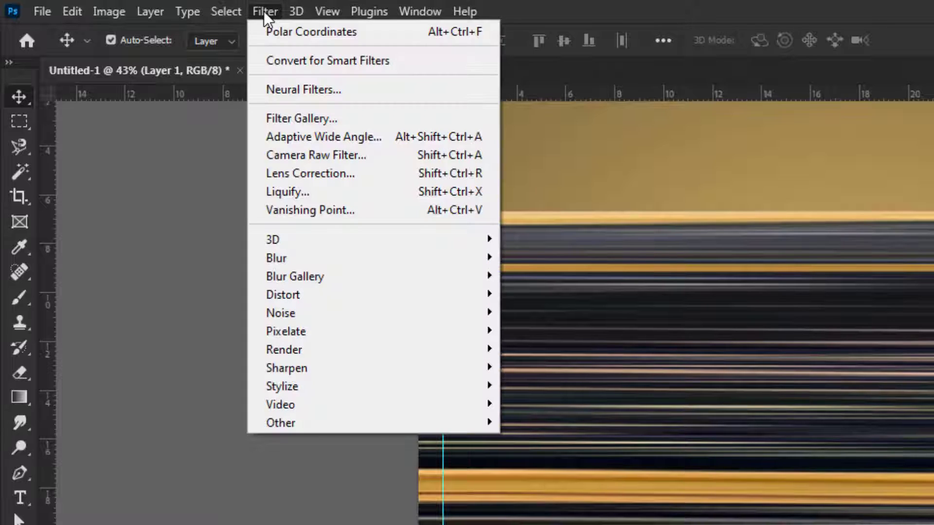
mouse_move(464, 291)
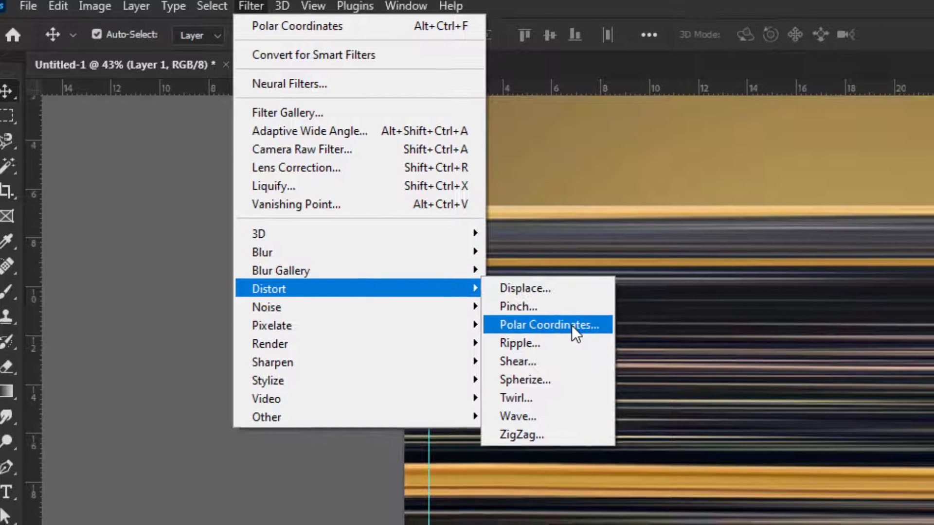
left_click(584, 331)
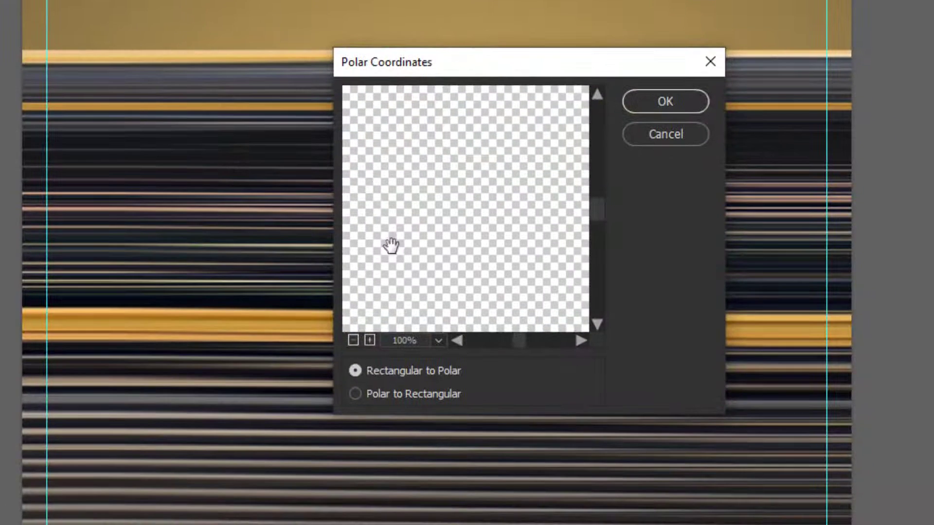
scroll(413, 244, "down", 5)
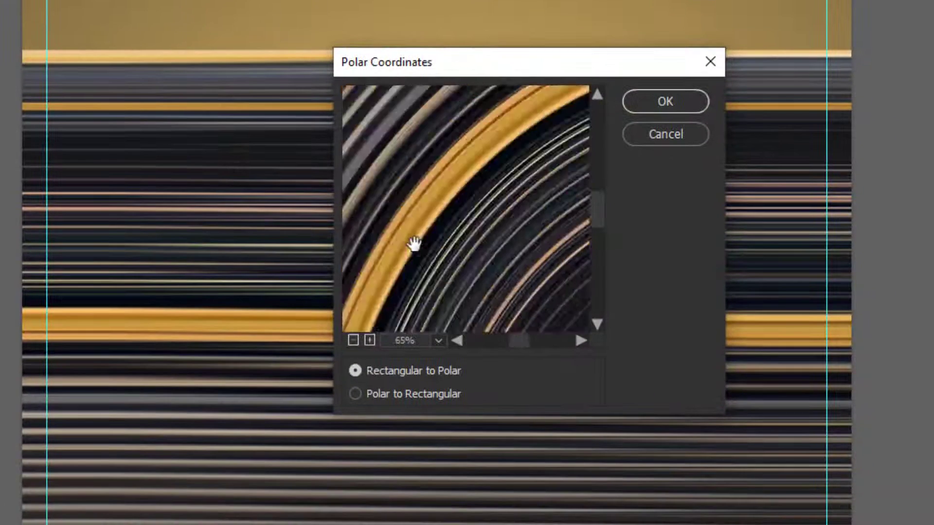
scroll(422, 238, "down", 4)
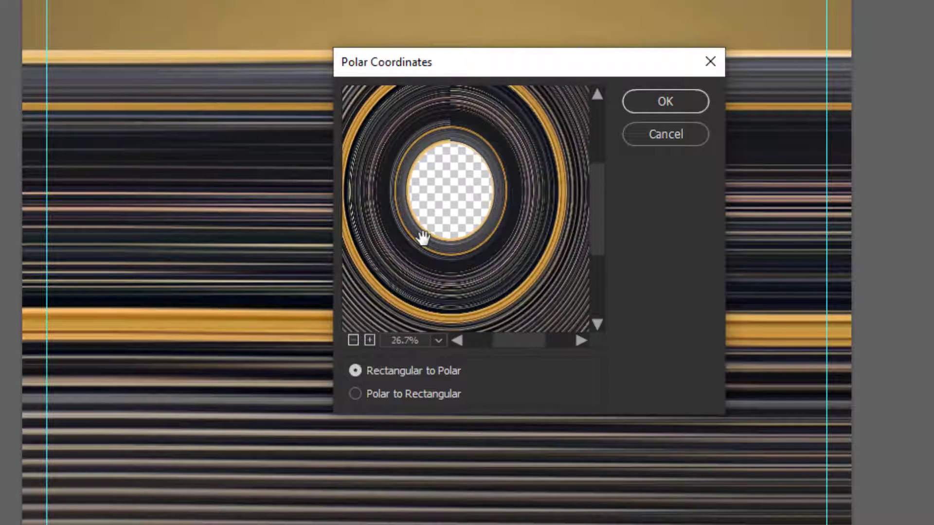
scroll(423, 238, "up", 1)
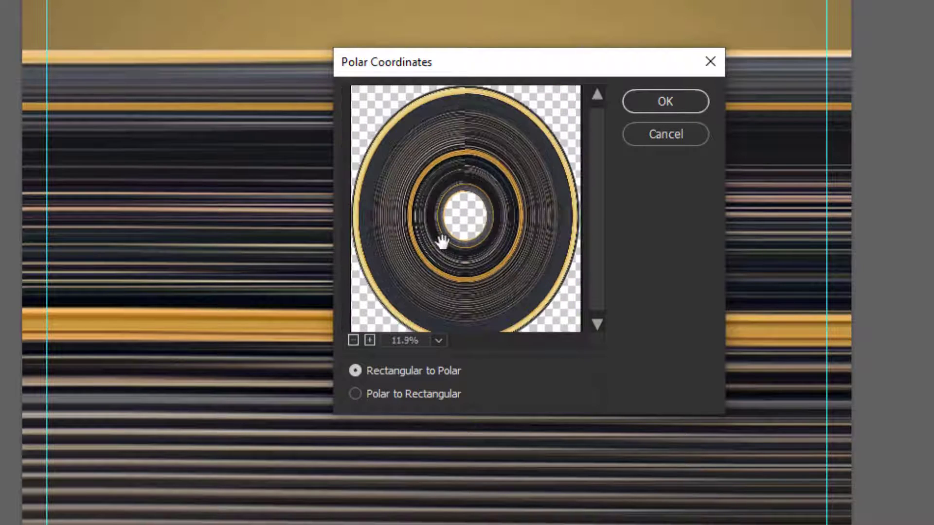
left_click(664, 102)
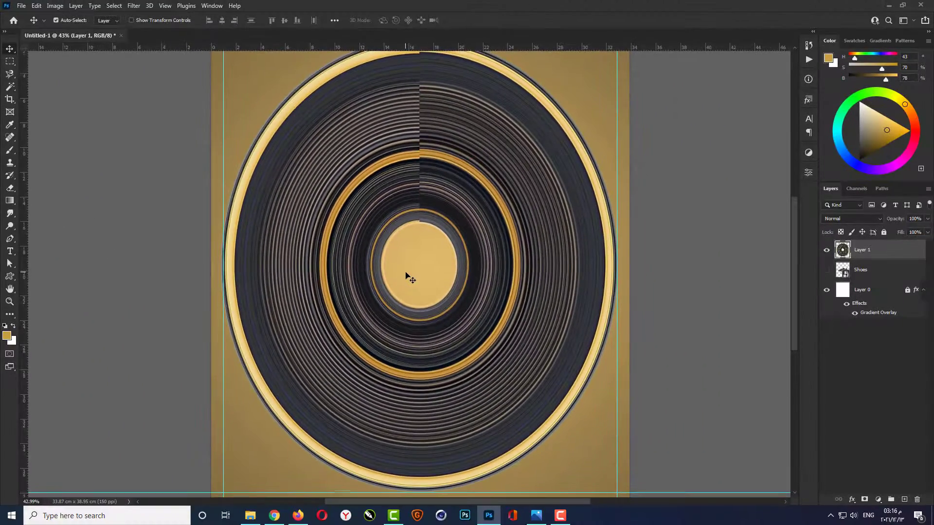
- Show the Shoes layer again and move Layer 1 with the ring disc beneath it
scroll(407, 276, "down", 1)
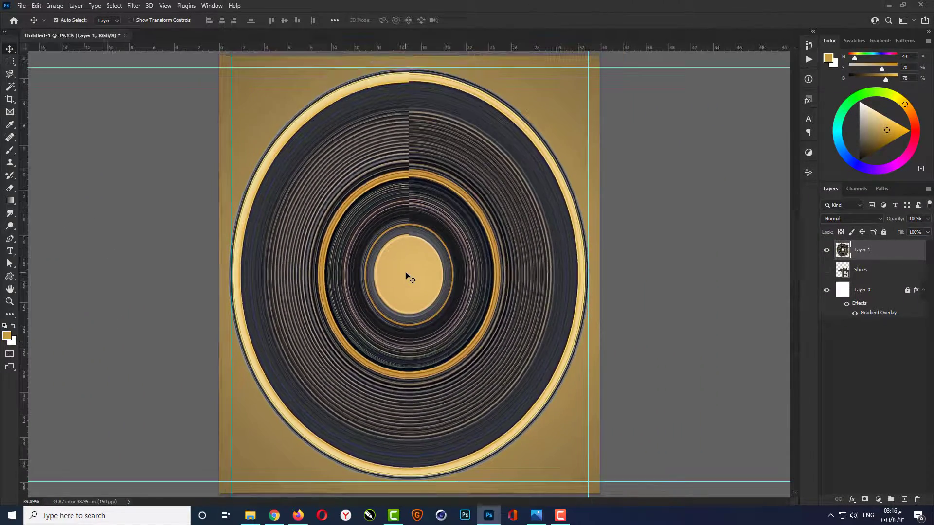
left_click(826, 271)
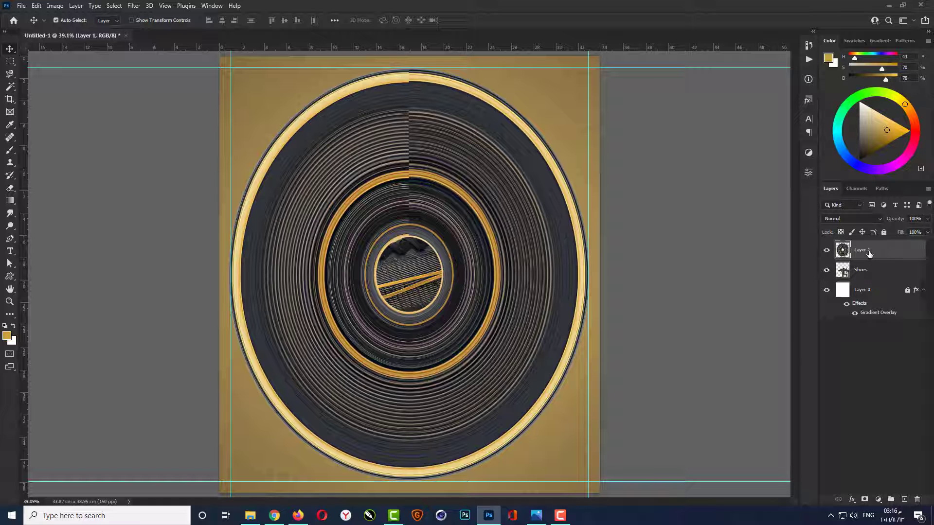
left_click_drag(869, 252, 869, 280)
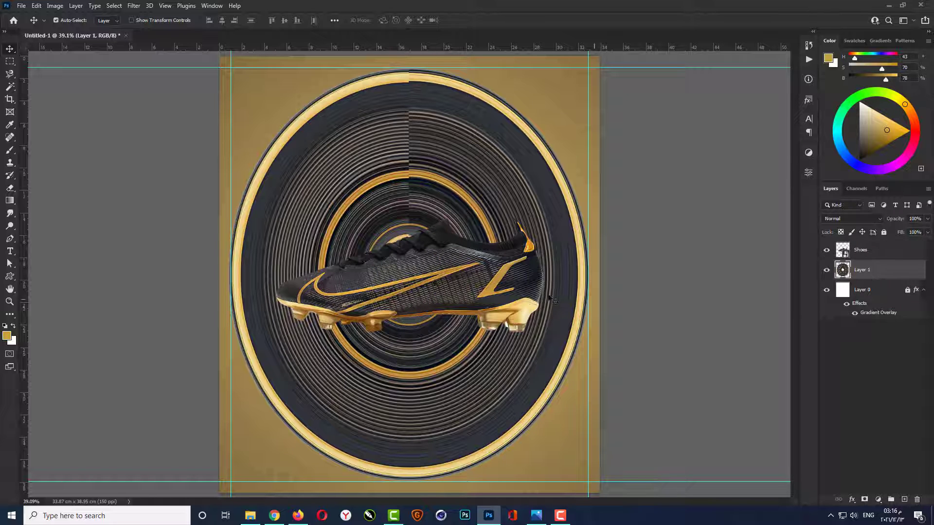
- Rotate the shoe to about -41° and enlarge it to about 47% over the ring disc
left_click(456, 277)
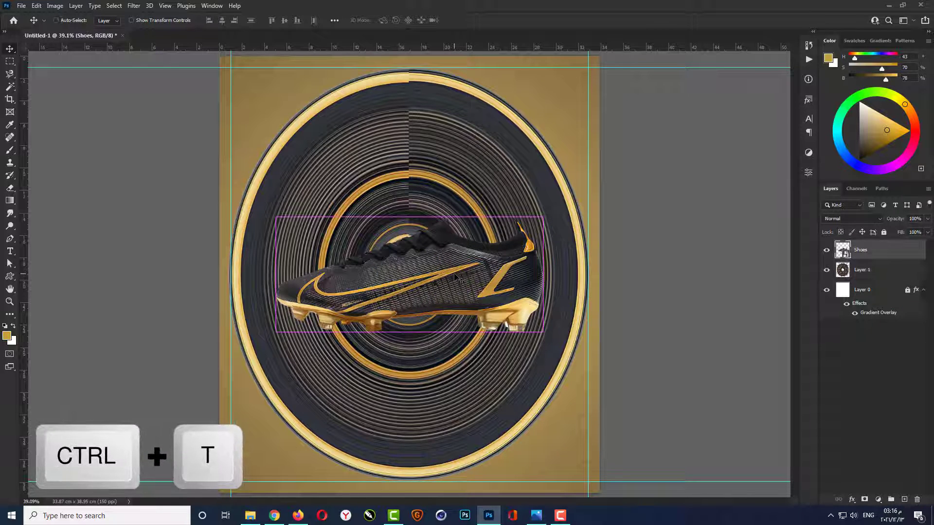
key("ctrl+t")
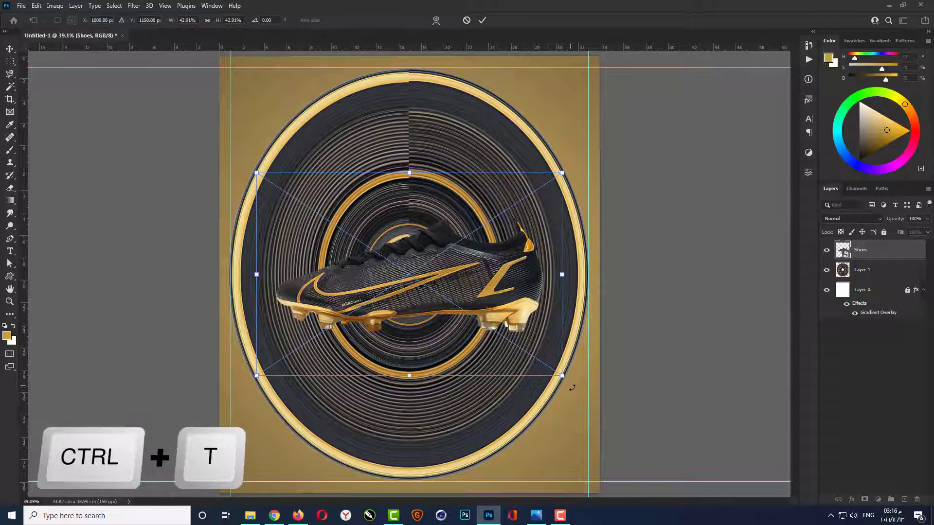
left_click_drag(572, 388, 605, 248)
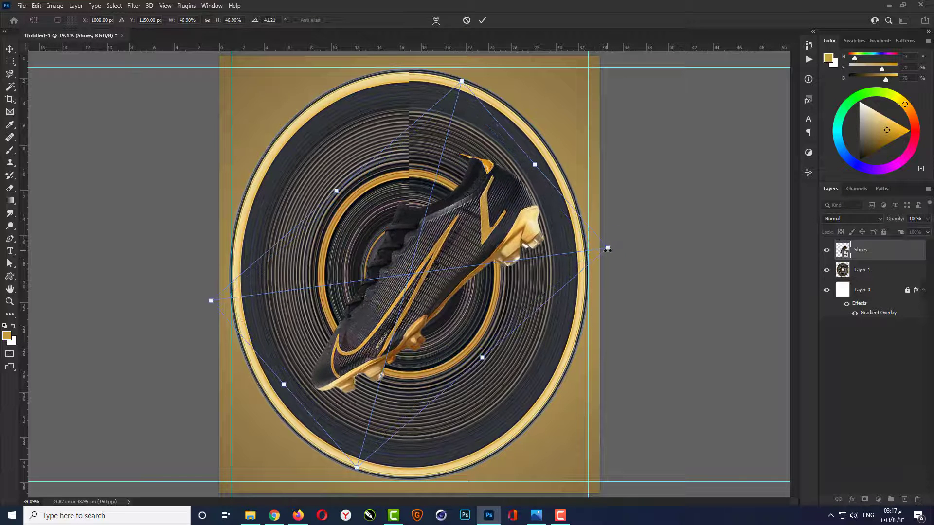
key("Return")
- Shrink the ring disc to about 82% width and 74% height around its centre to make it circular, and reduce its overall size slightly
left_click(549, 347)
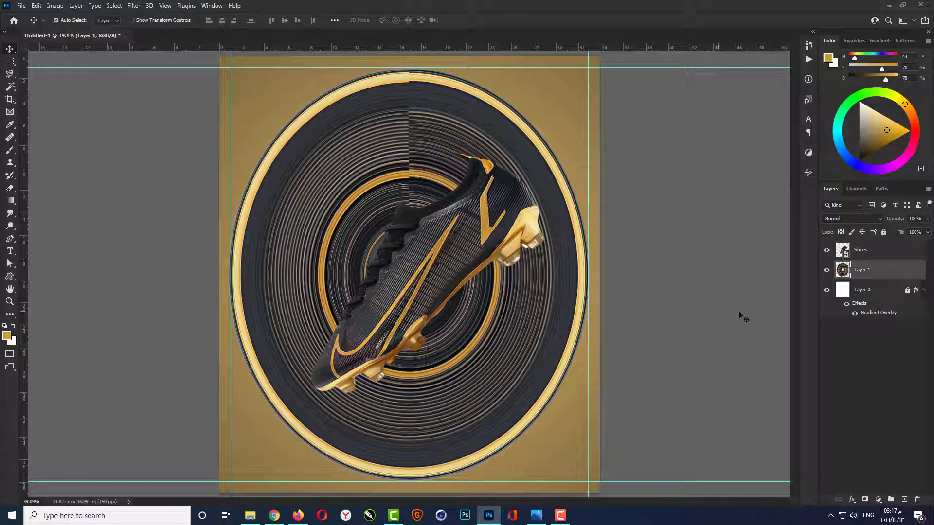
right_click(894, 269)
left_click(692, 279)
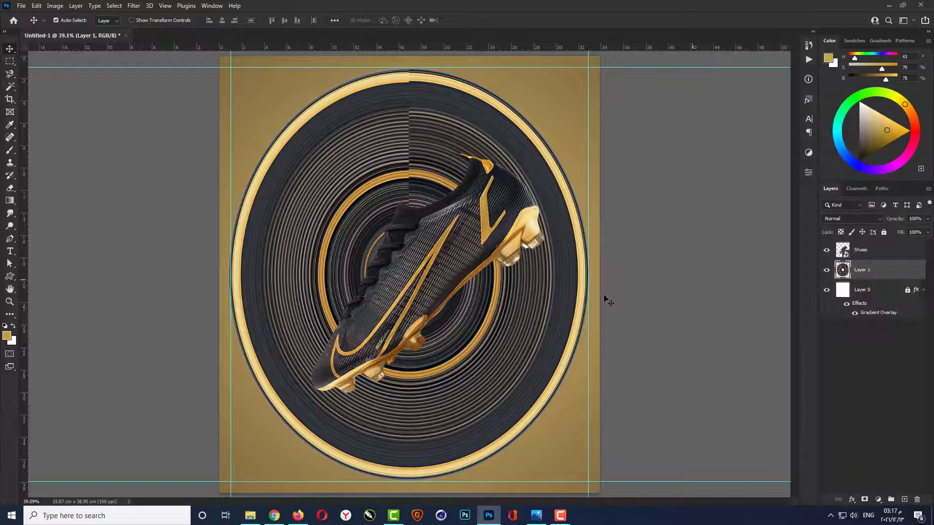
key("ctrl+t")
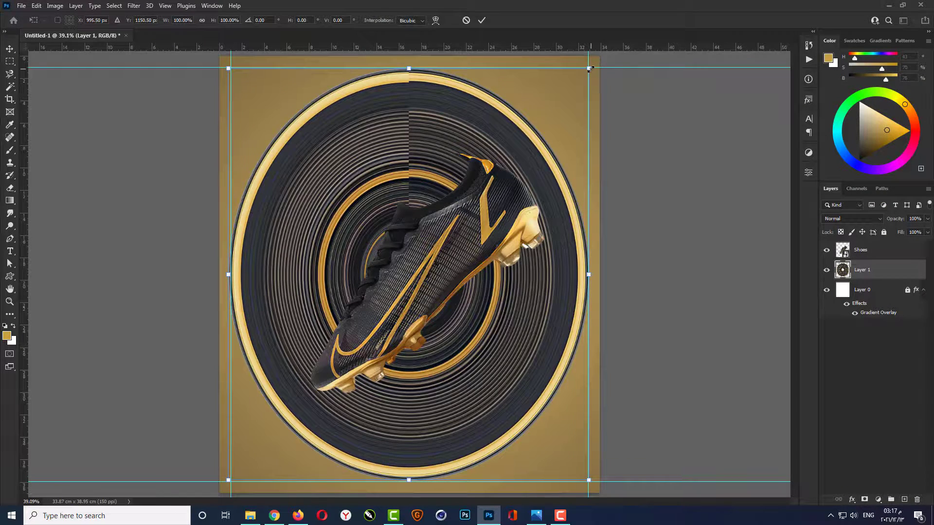
left_click_drag(589, 69, 556, 106)
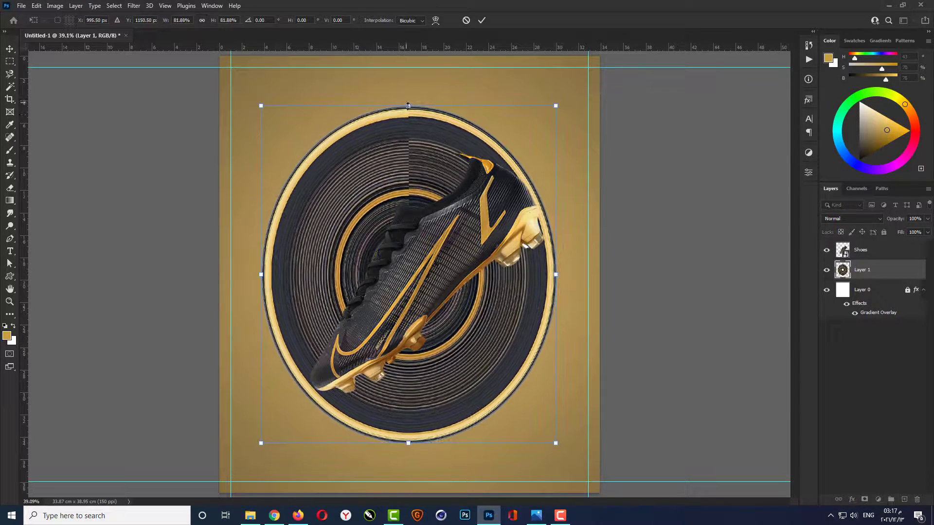
left_click_drag(408, 105, 408, 122)
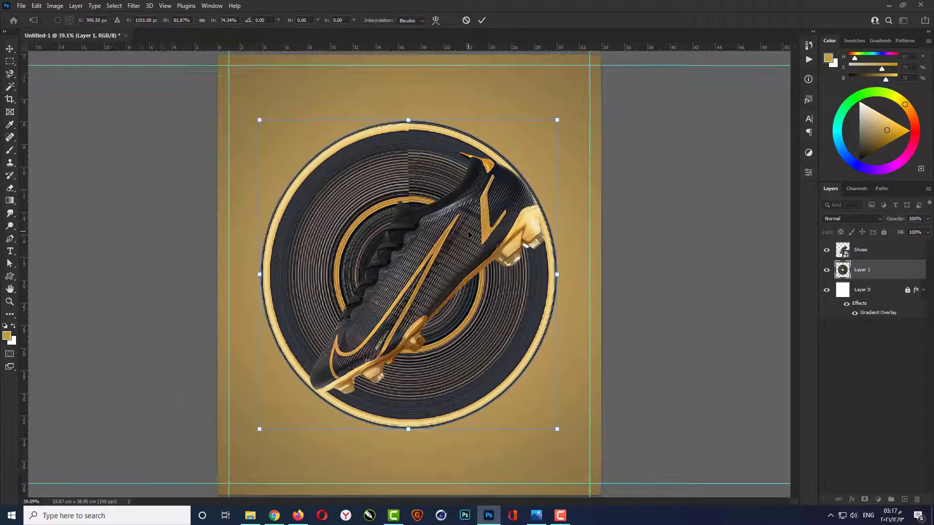
scroll(469, 228, "up", 2)
left_click_drag(575, 98, 571, 100)
key("Return")
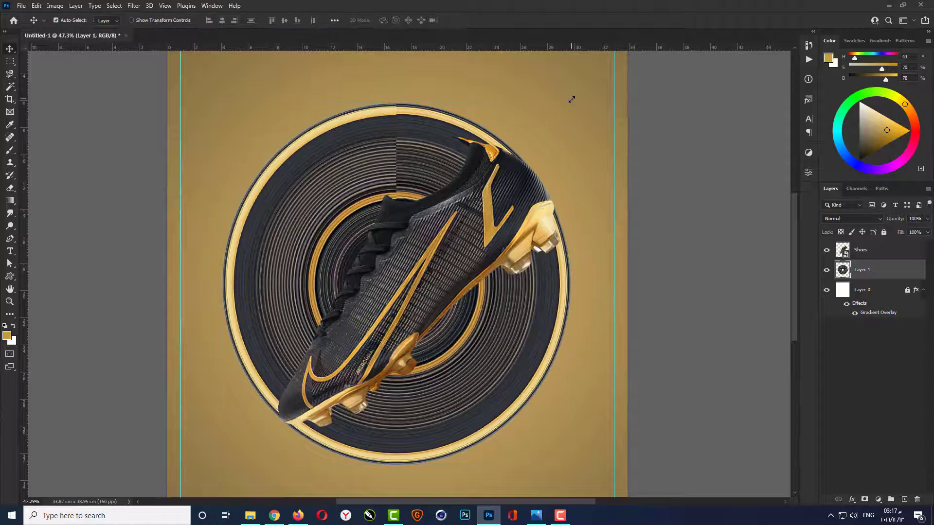
scroll(548, 156, "up", 10)
scroll(630, 161, "down", 8)
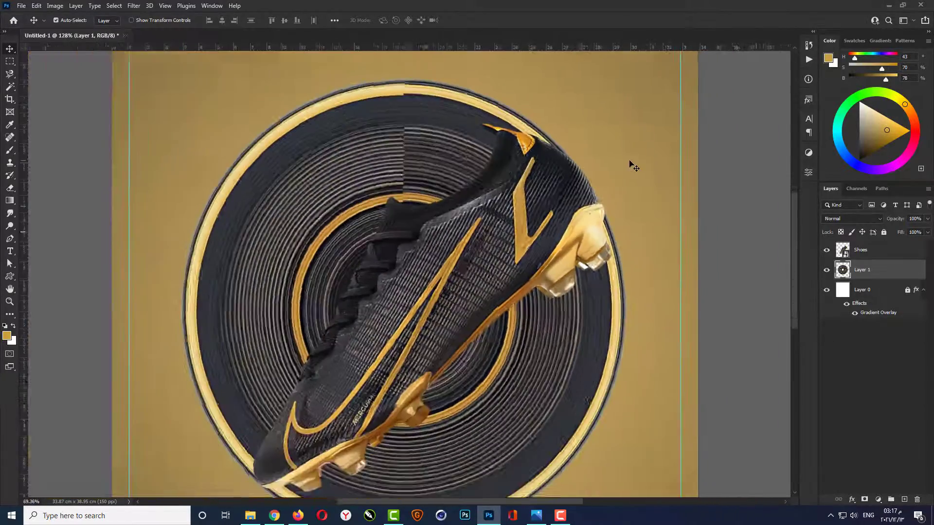
scroll(284, 479, "up", 5)
scroll(250, 467, "down", 4)
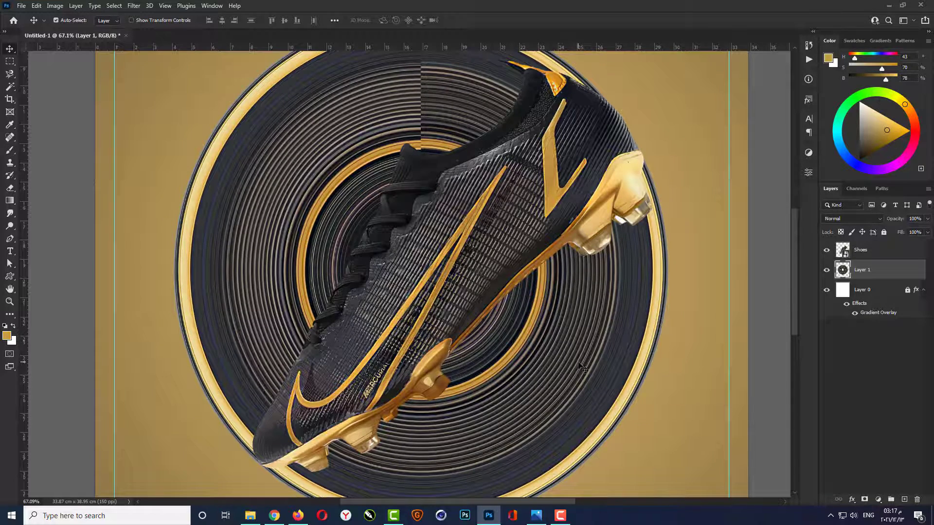
scroll(448, 374, "down", 2)
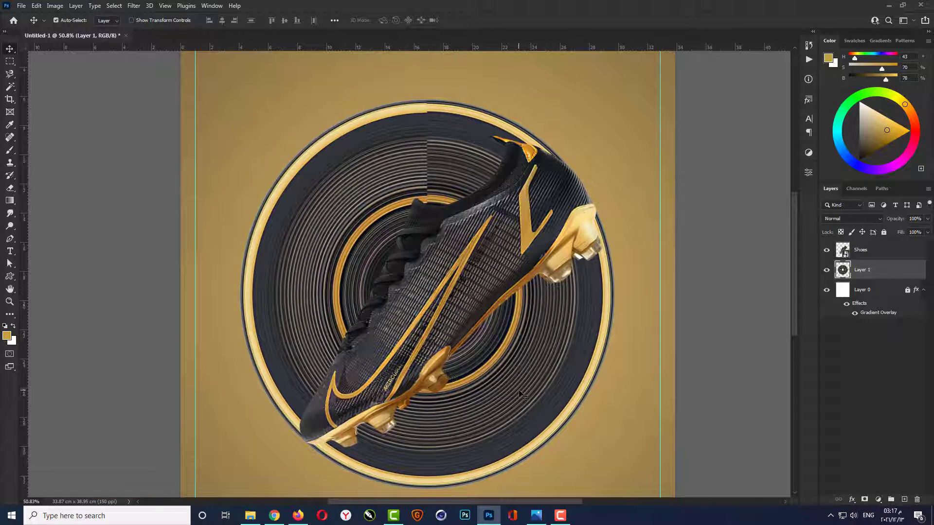
- Draw a closed Pen path around the upper-left half of the ring disc, with its dividing edge hidden diagonally behind the shoe
left_click(13, 239)
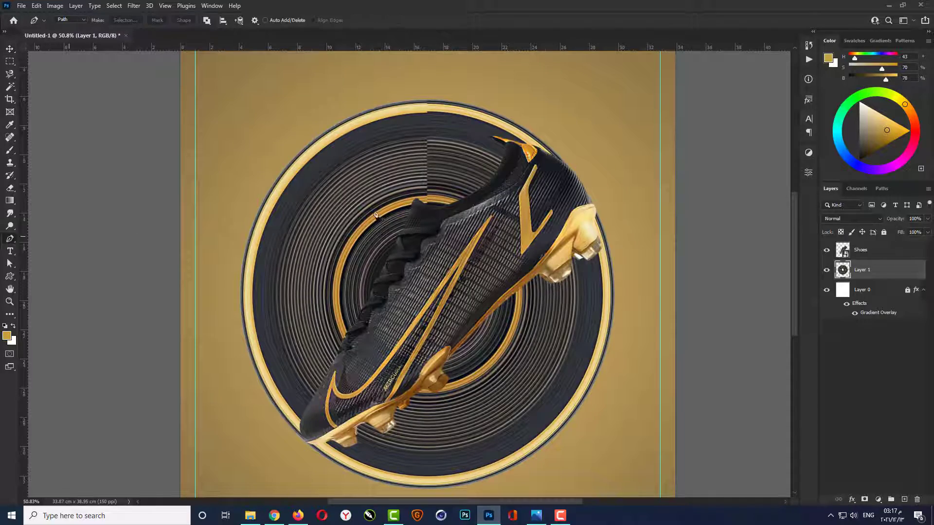
scroll(572, 188, "up", 5)
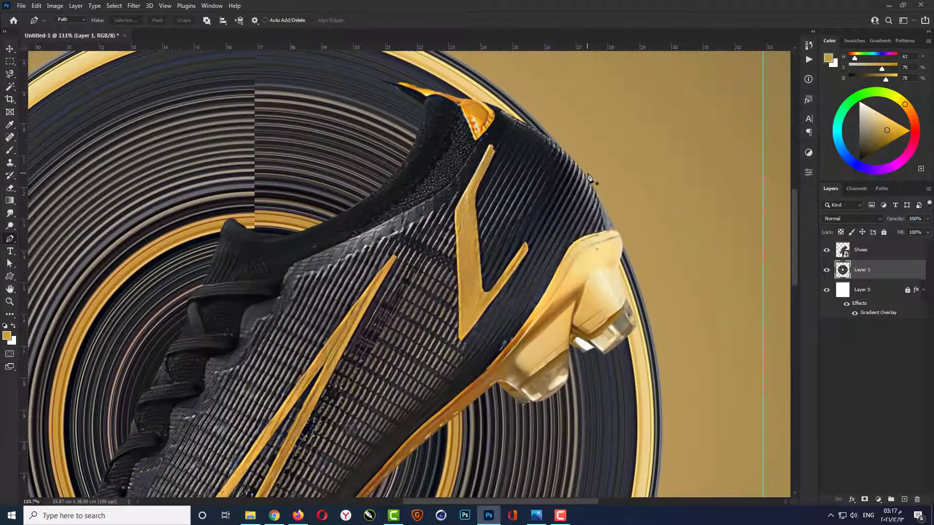
left_click(590, 177)
left_click(483, 276)
scroll(593, 173, "down", 3)
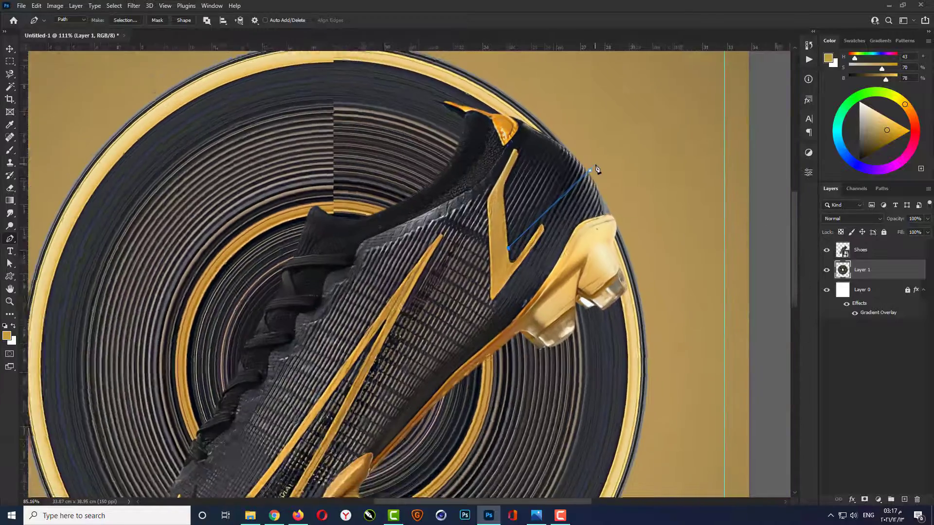
left_click(332, 411)
scroll(332, 411, "down", 2)
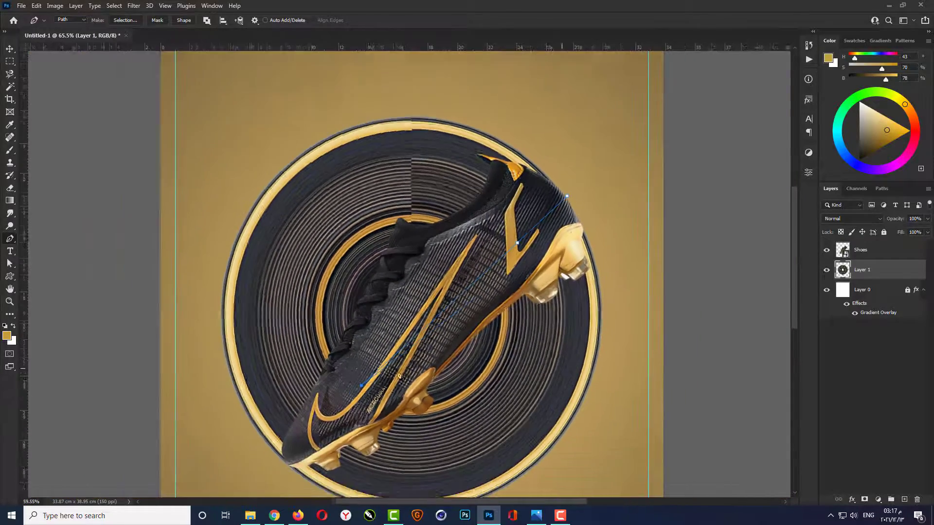
scroll(294, 466, "up", 5)
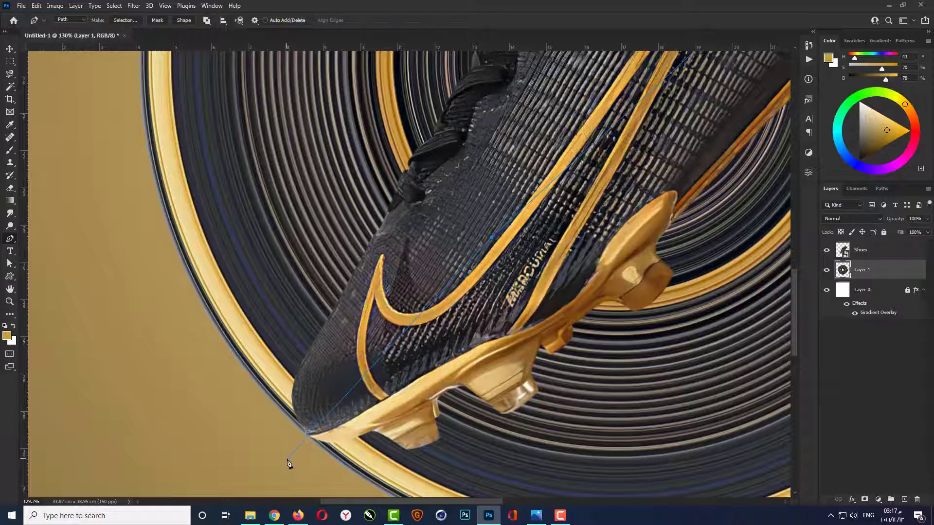
scroll(287, 465, "down", 7)
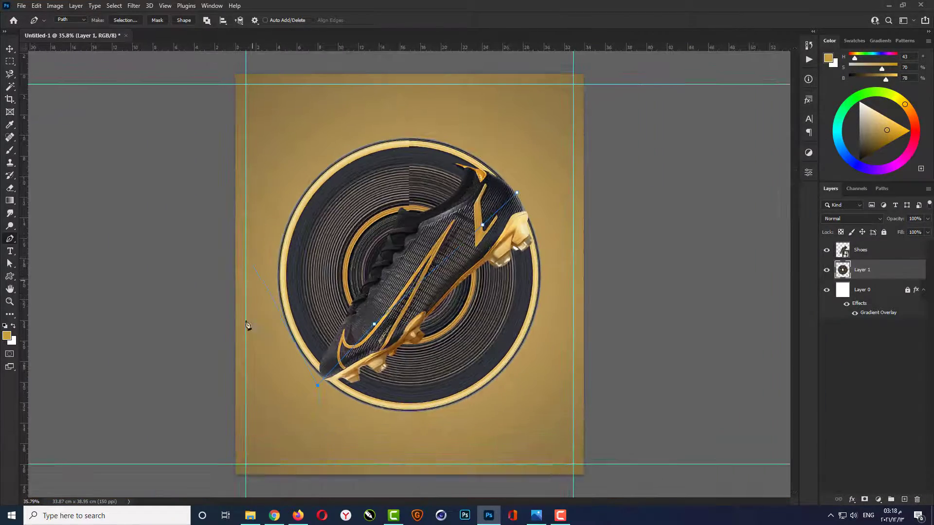
left_click_drag(245, 322, 245, 311)
left_click(519, 142)
left_click(517, 194)
- Convert the path to a new selection with a 0 px feather, delete that half of the ring disc, and deselect
right_click(416, 203)
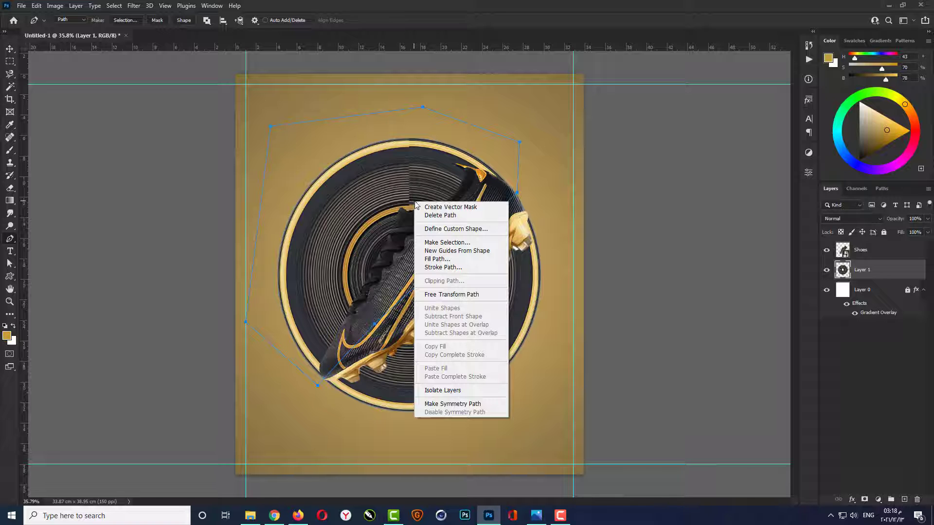
left_click(447, 242)
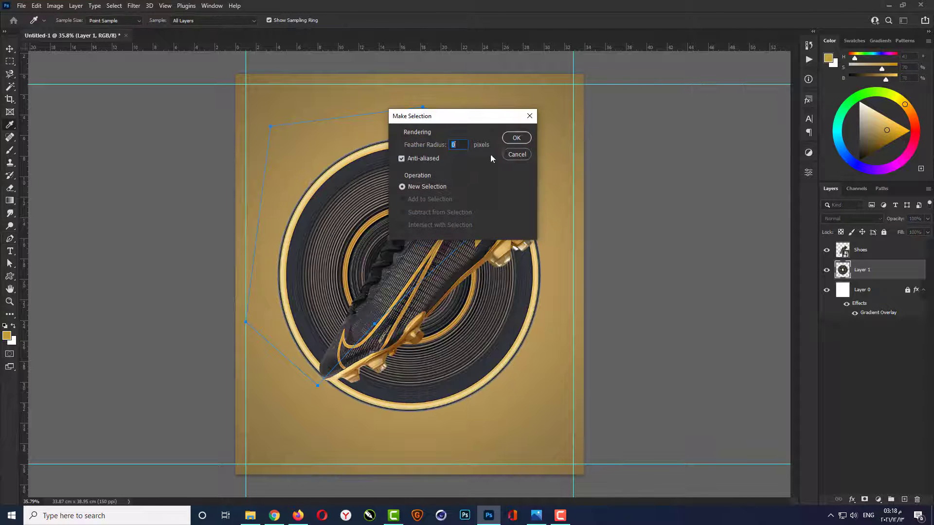
left_click(516, 139)
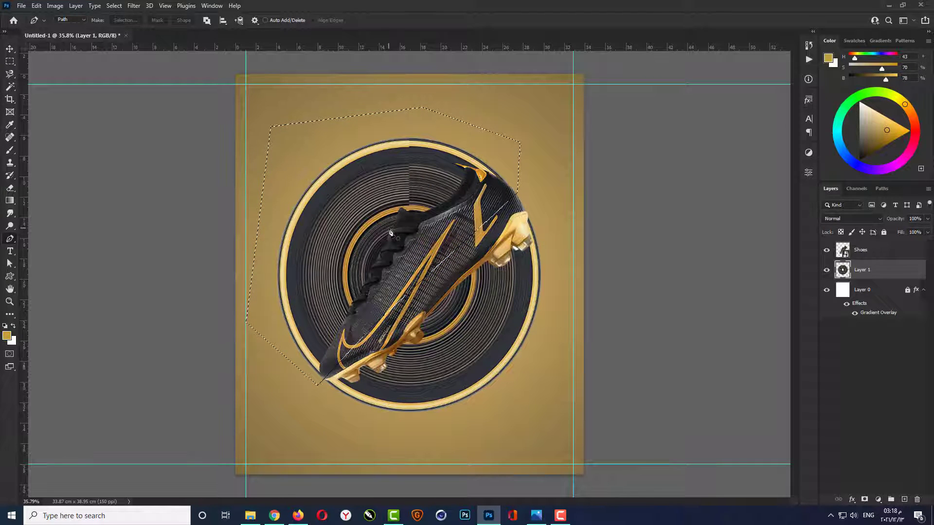
key("Delete")
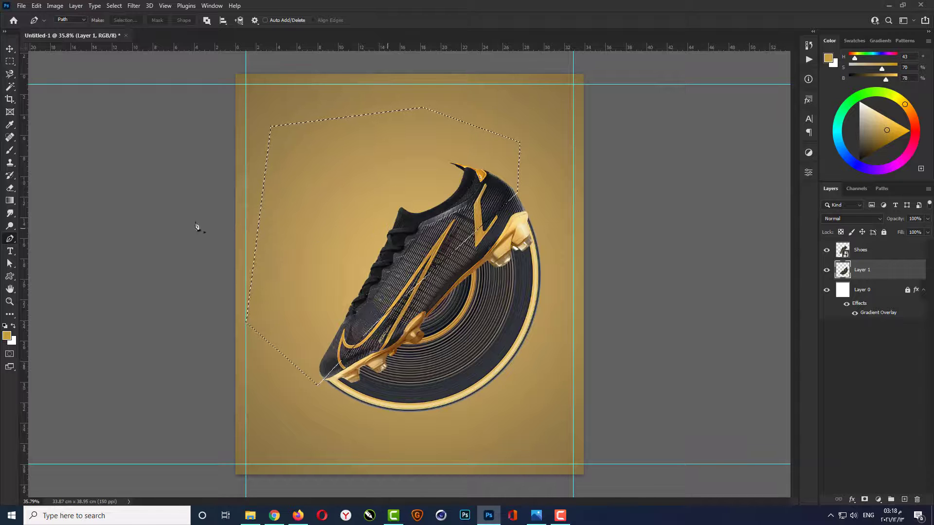
key("ctrl+d")
- Enlarge the Shoes layer and the half disc together and reposition them near the centre of the poster
left_click(10, 49)
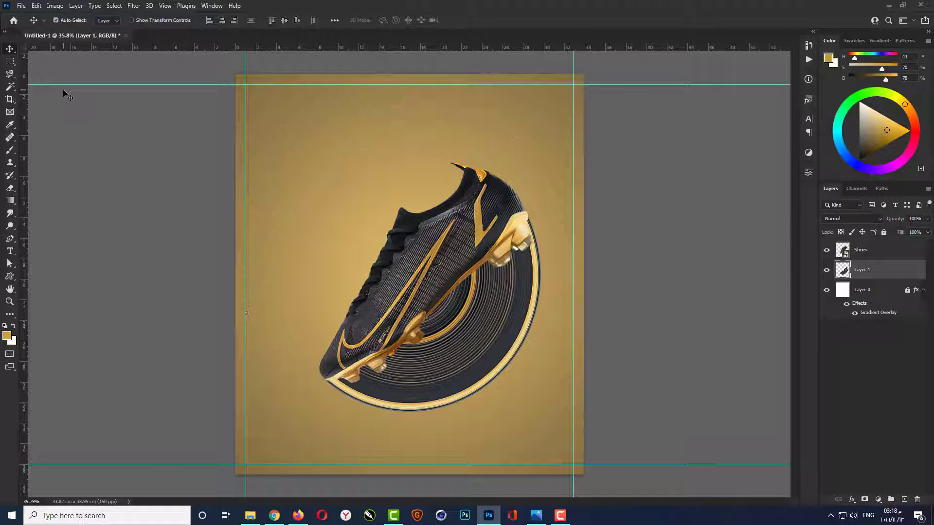
left_click(878, 250, "shift")
key("ctrl+t")
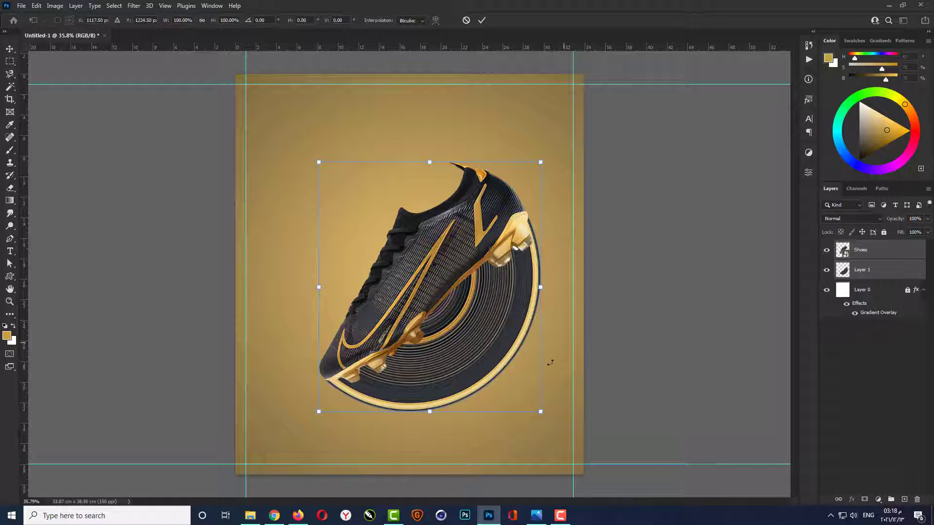
left_click_drag(540, 412, 565, 439)
left_click_drag(433, 301, 411, 301)
key("Return")
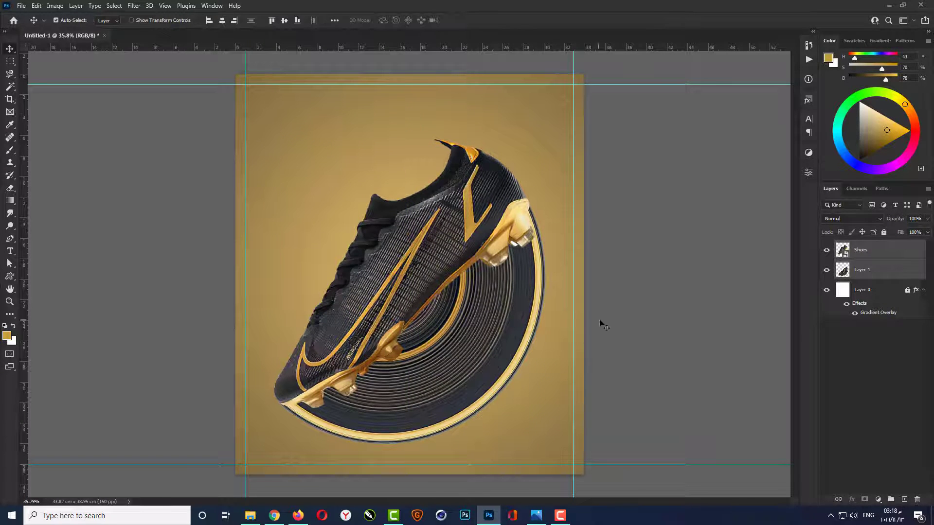
- Add a Curves adjustment clipped to the Shoes layer, lowering the shadows to about input 77, output 63 and slightly raising the highlights
scroll(412, 271, "up", 2)
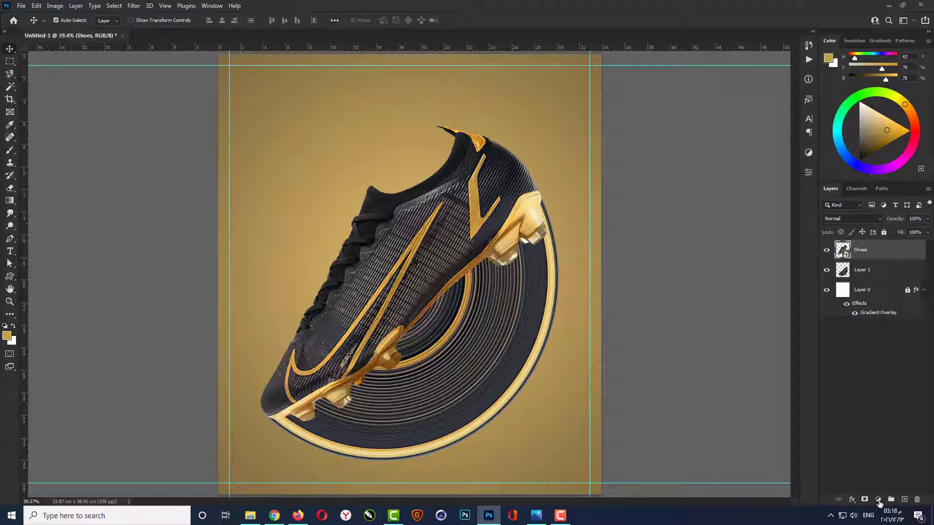
left_click(880, 493)
left_click(887, 379)
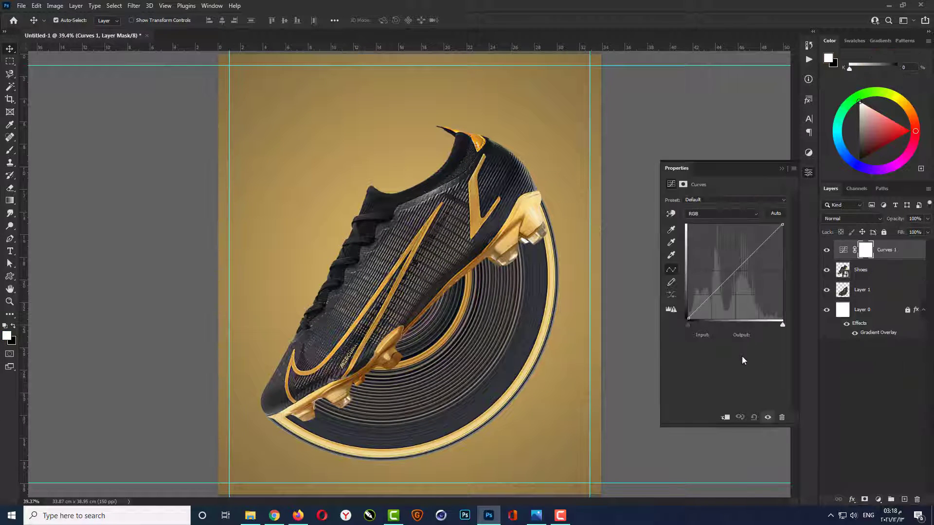
left_click(725, 418)
left_click_drag(711, 295, 715, 295)
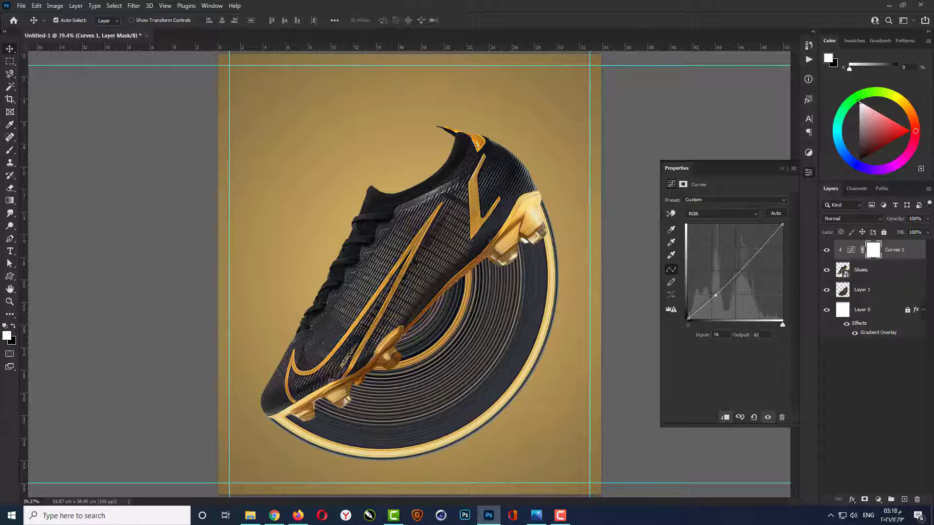
left_click_drag(758, 249, 757, 246)
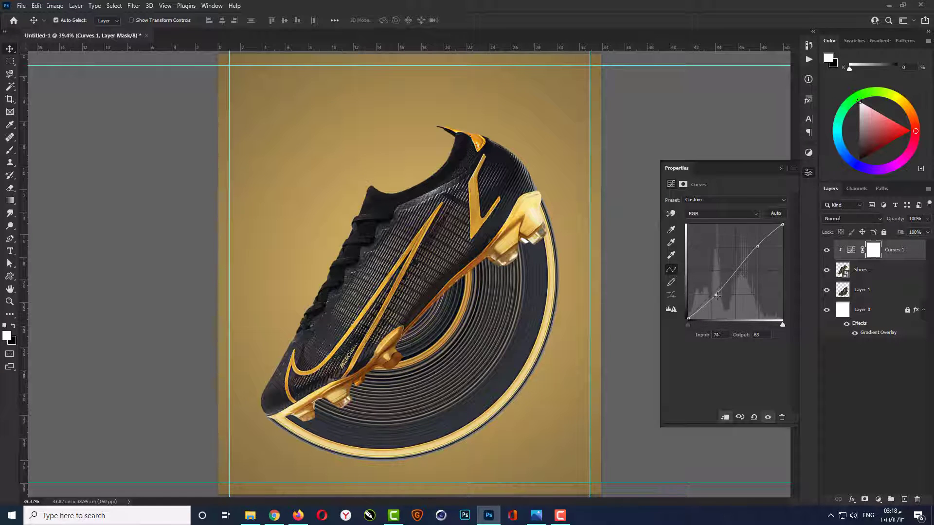
left_click_drag(716, 294, 718, 296)
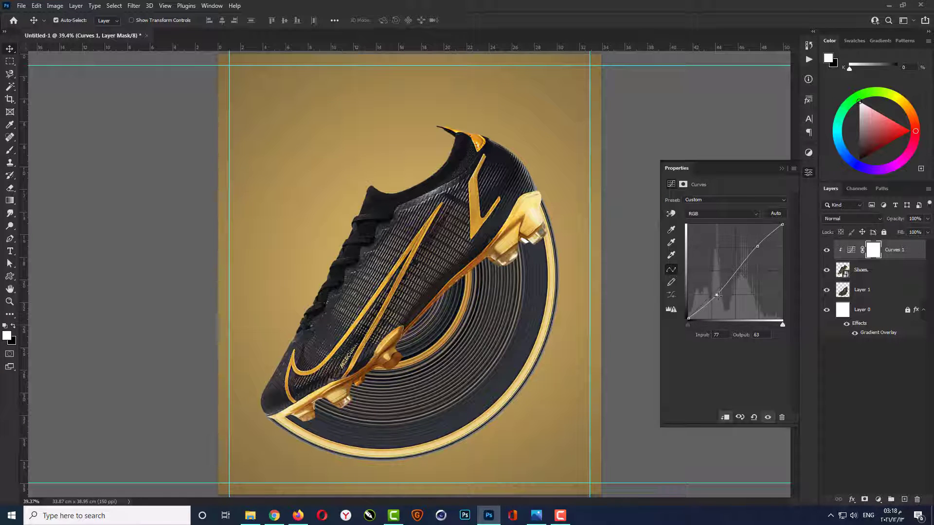
left_click(781, 169)
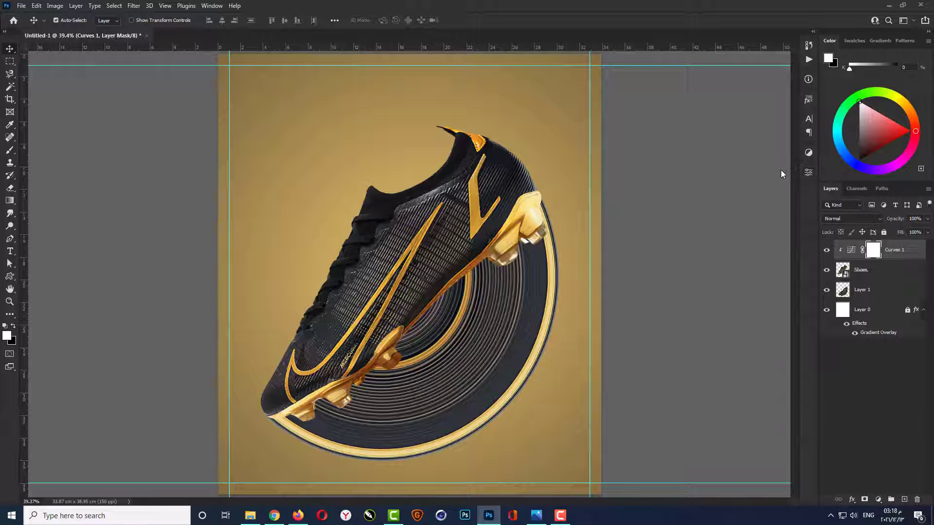
- Add a Curves adjustment clipped to Layer 1, with shadows at about input 66, output 54 and highlights at about input 188, output 203
left_click(877, 291)
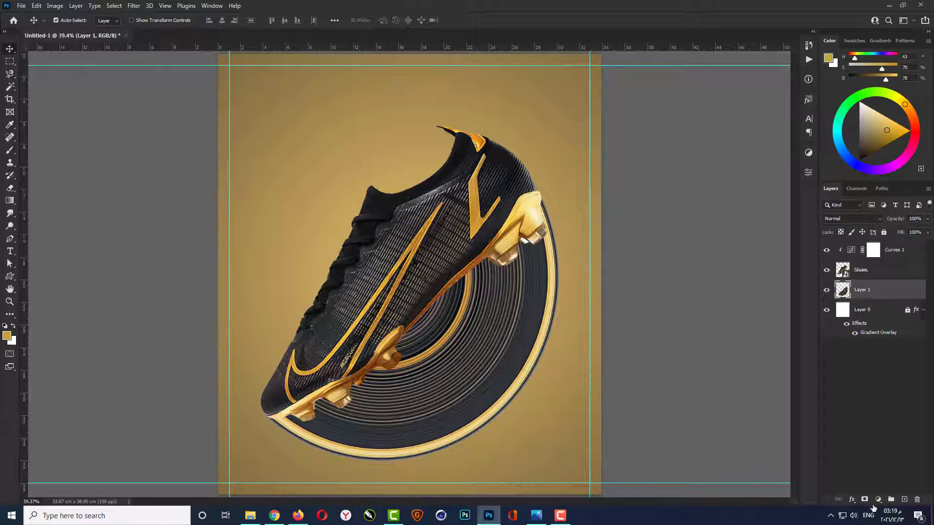
left_click(878, 500)
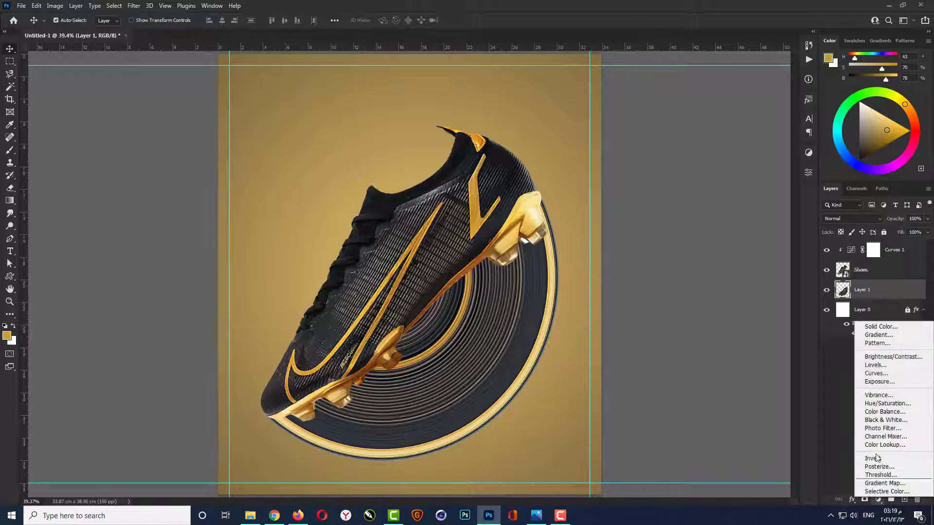
left_click(891, 372)
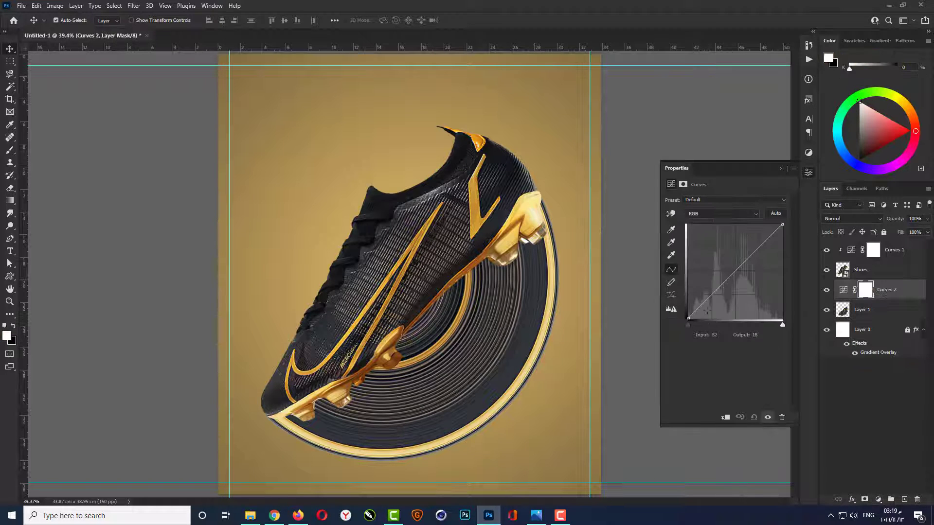
left_click(726, 417)
left_click_drag(713, 293, 713, 298)
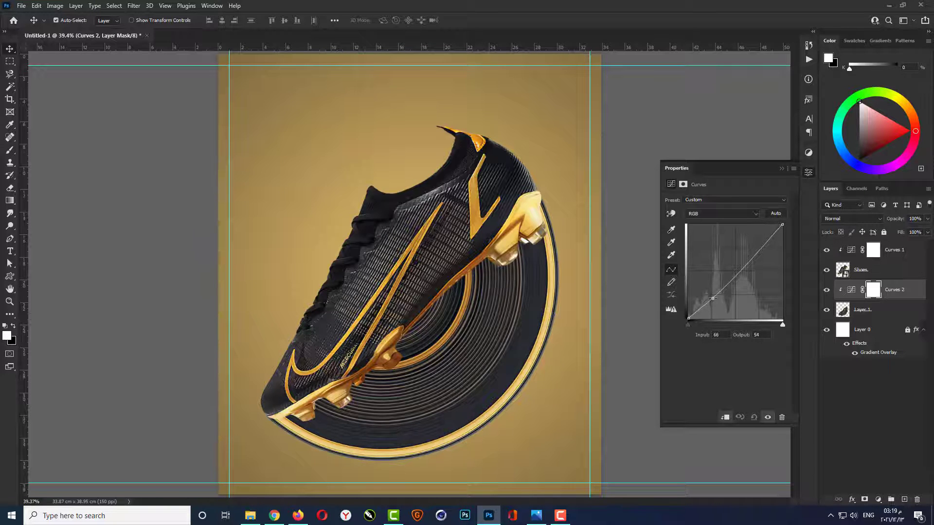
left_click_drag(760, 247, 757, 243)
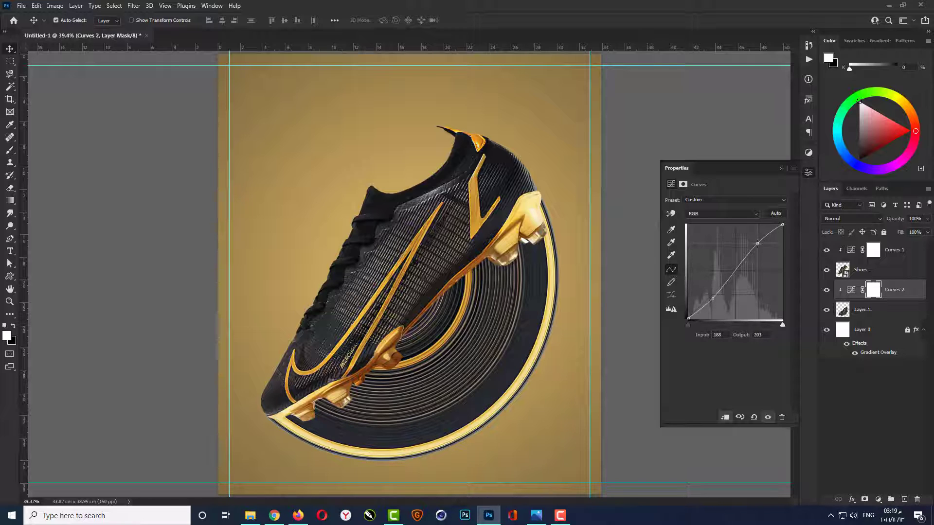
left_click(781, 168)
- Add a Hue/Saturation adjustment clipped to the Shoes layer, with saturation -7 and hue +6
left_click(885, 269)
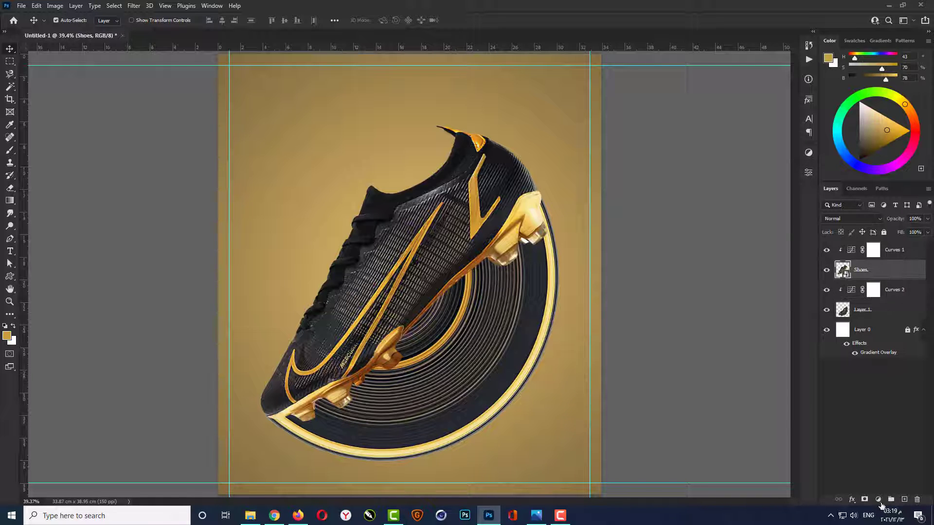
left_click(878, 500)
left_click(871, 412)
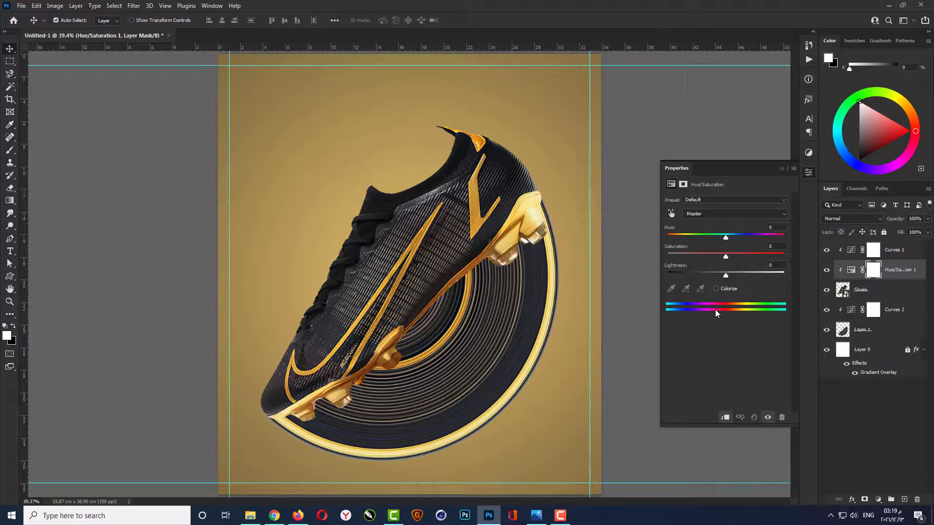
left_click(776, 248)
type("-7")
type("6")
key("Return")
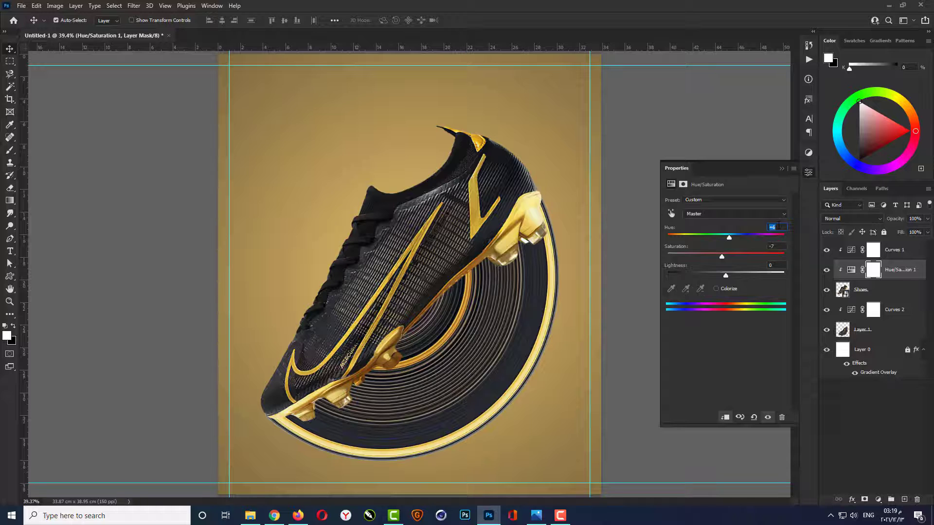
- Try a hue of -5 in the shoe's Hue/Saturation adjustment, and finish with the hue at 0
type("-5")
key("Return")
type("0")
key("Return")
left_click(781, 170)
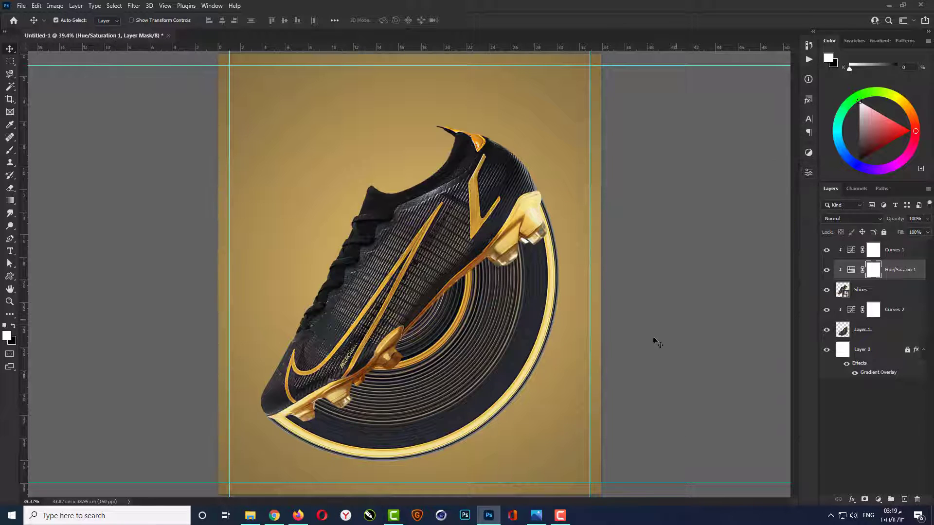
- Apply a Drop Shadow to the Shoes layer with a 115° angle and an 80 px size
left_click(397, 273)
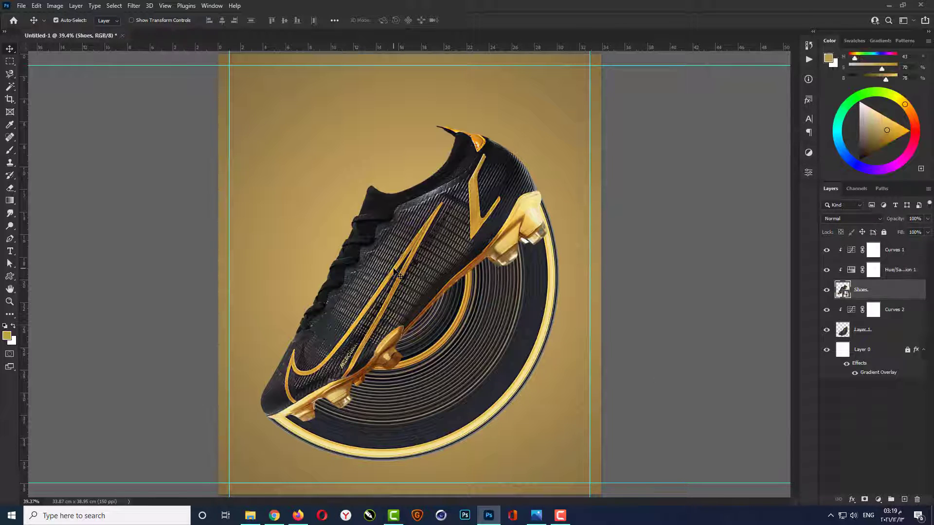
left_click(852, 499)
left_click(870, 494)
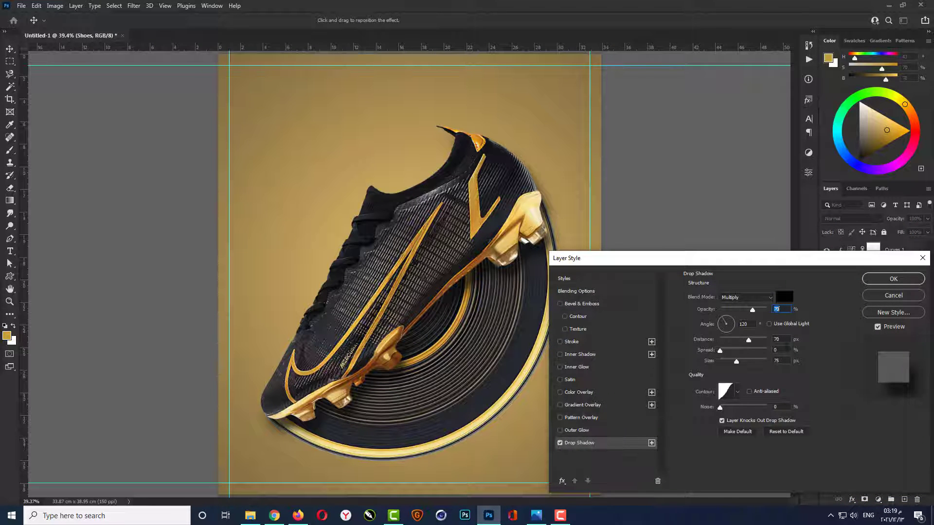
left_click(749, 324)
type("115")
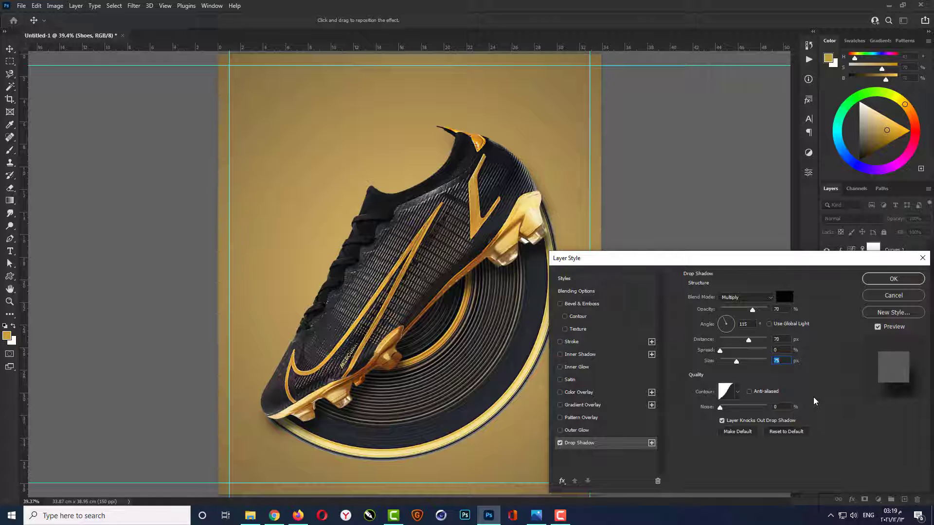
type("80")
left_click(876, 280)
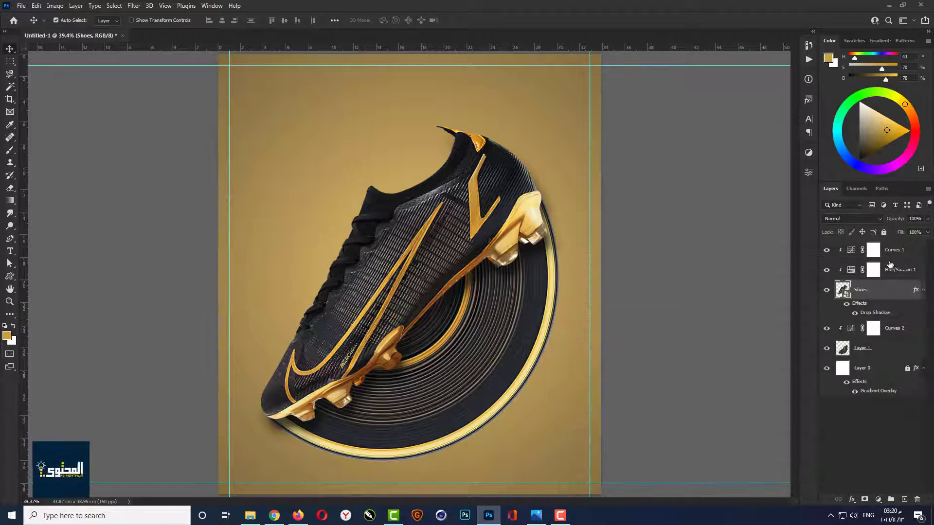
- Group all the layers from Curves 1 down to Layer 1, leaving the background Layer 0 outside
left_click(900, 250)
left_click(875, 348, "shift")
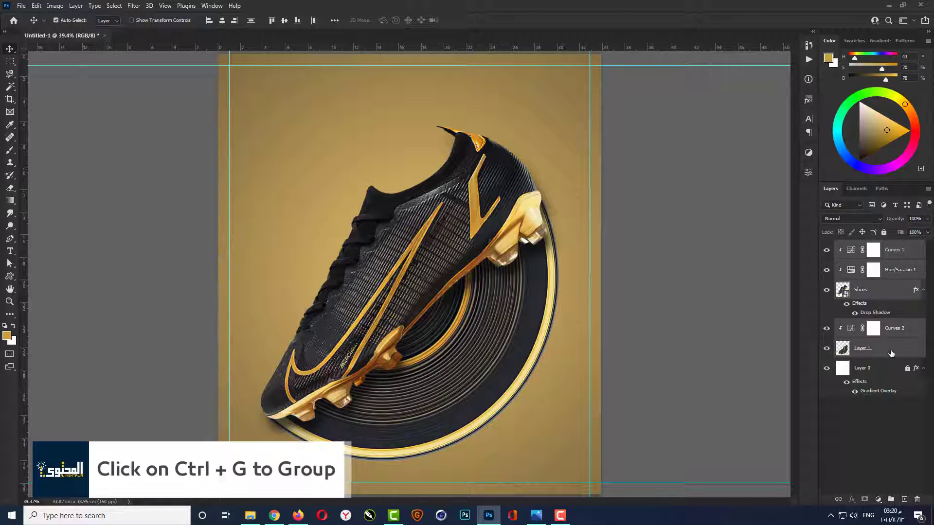
key("ctrl+g")
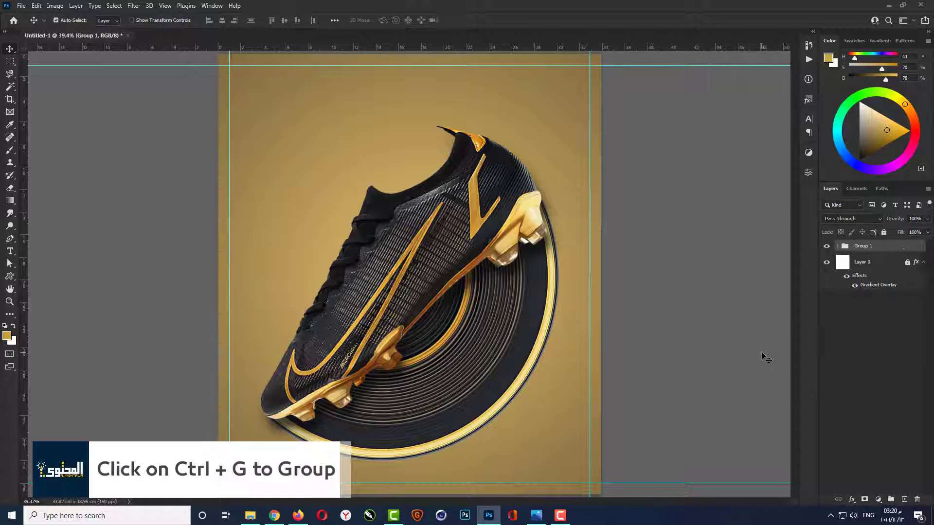
key("ctrl+minus")
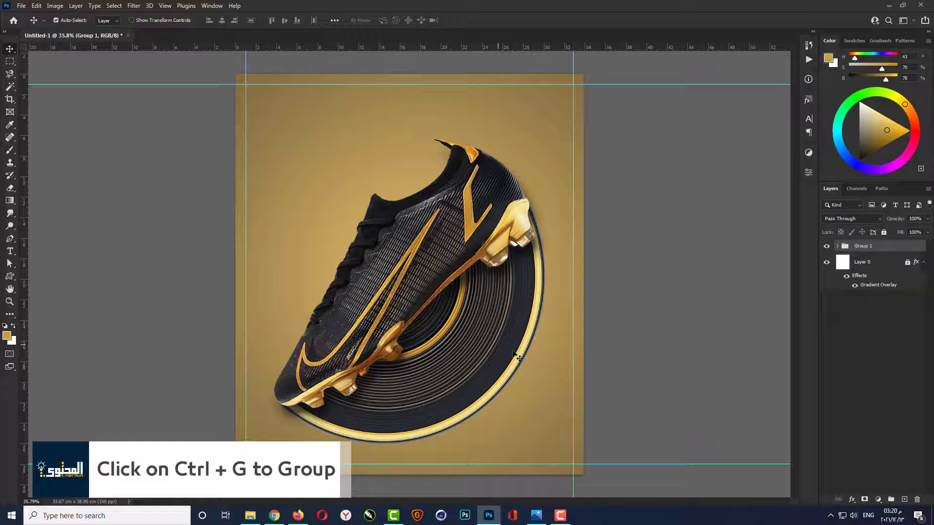
- Add a text layer reading "WE" above the shoe's laces, using left-to-right paragraph direction
left_click(628, 364)
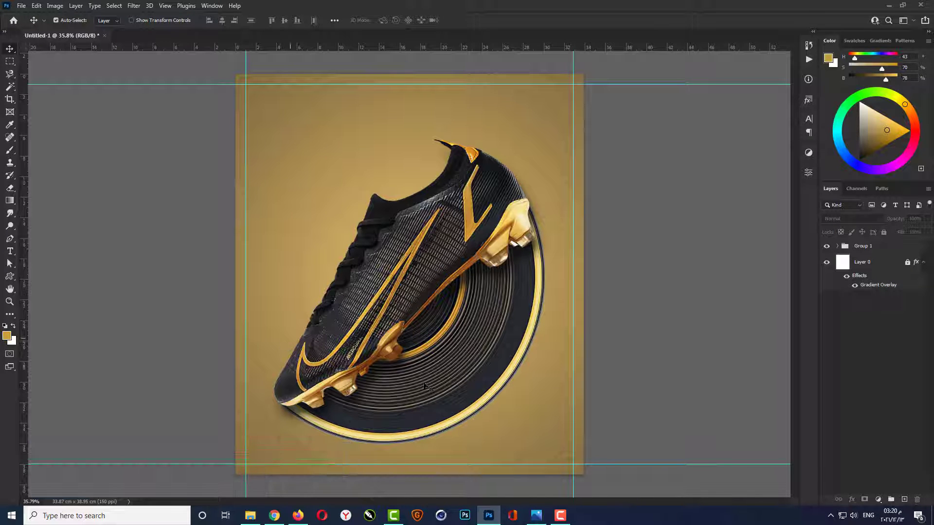
left_click(9, 253)
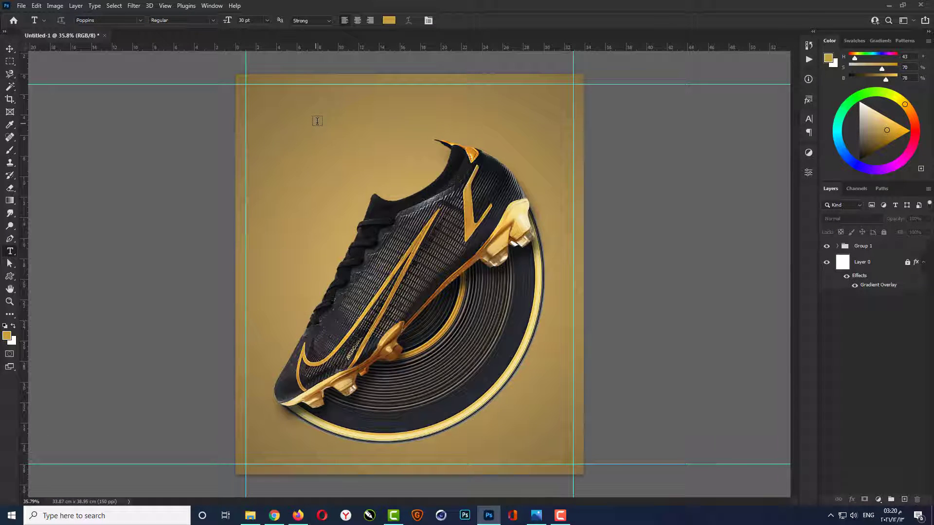
left_click(295, 140)
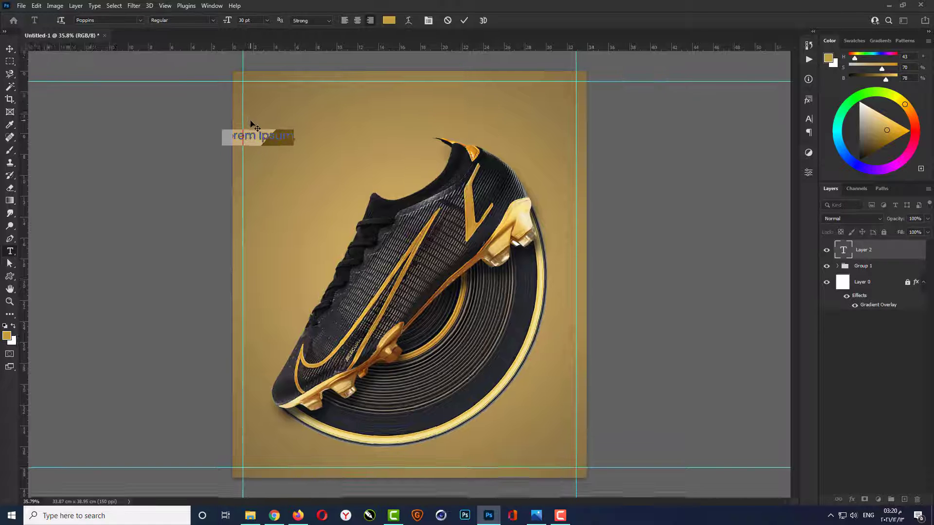
scroll(250, 123, "up", 2)
left_click(809, 119)
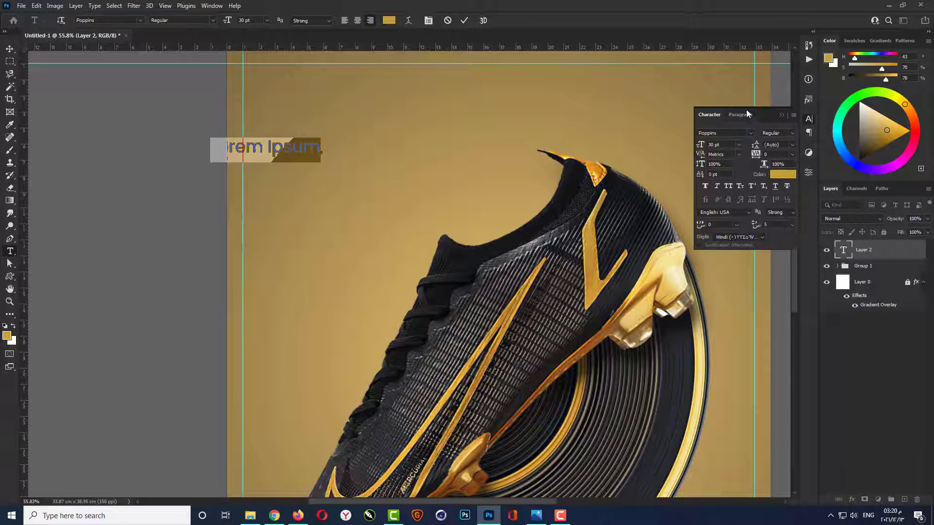
left_click(741, 115)
left_click(702, 188)
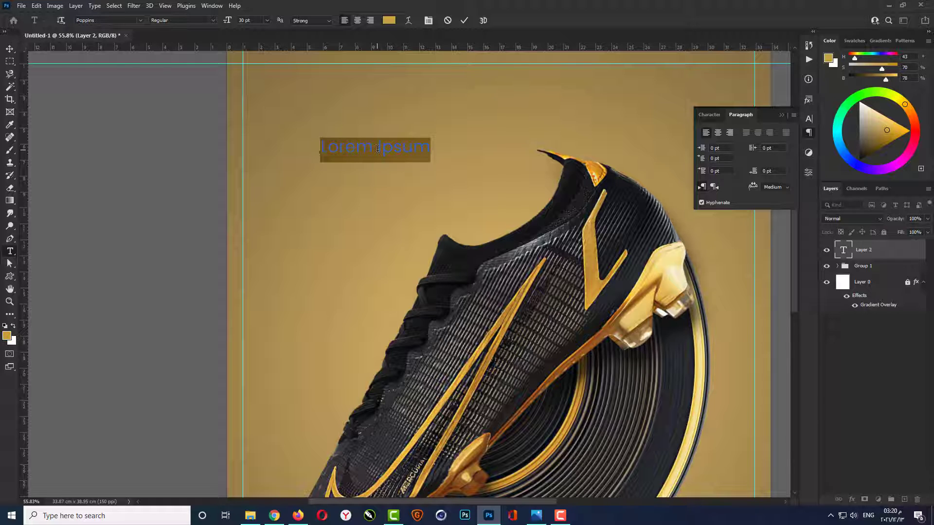
type("WE")
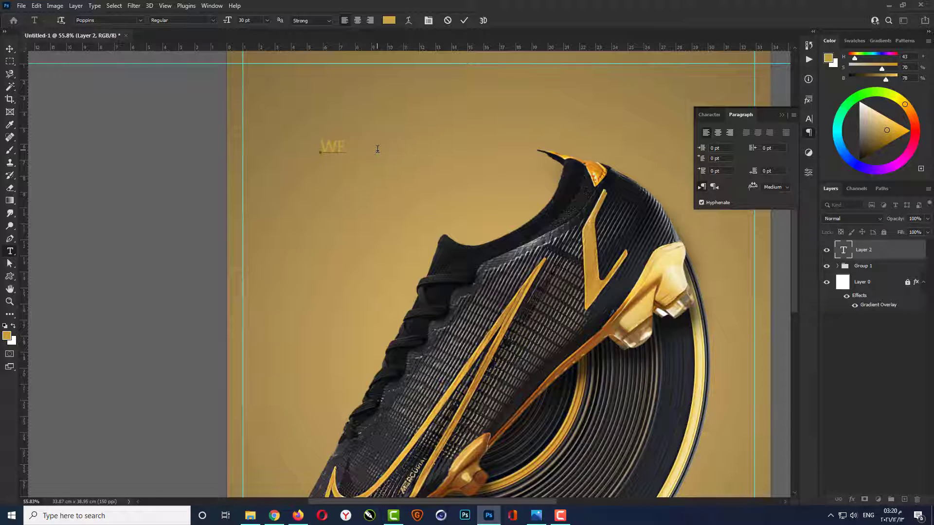
key("ctrl+Return")
- Colour the WE text white (ffffff) and set its Poppins font style to Black
left_click(389, 21)
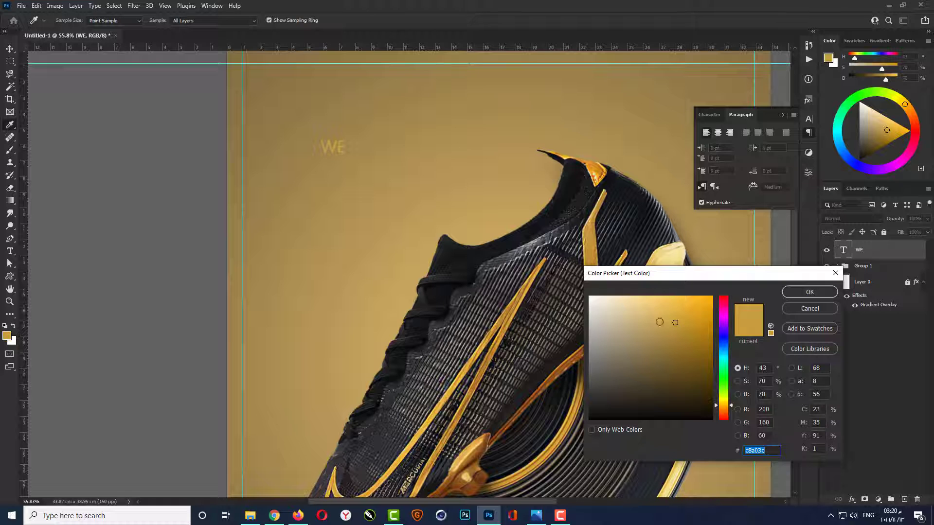
type("ffffff")
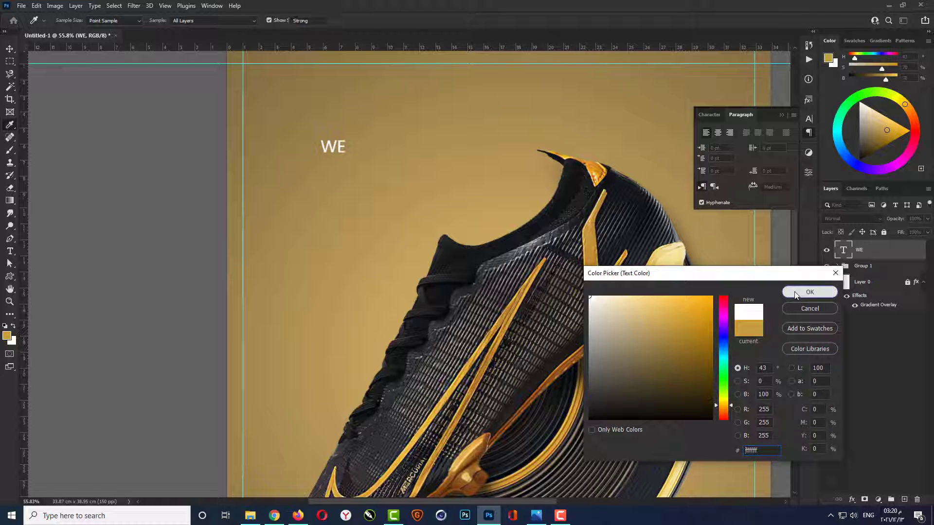
left_click(810, 292)
left_click(708, 114)
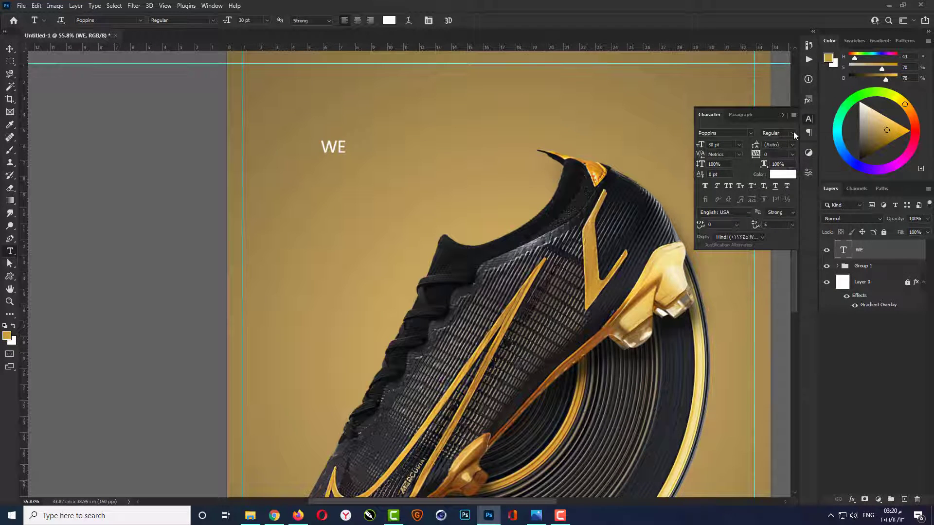
left_click(793, 133)
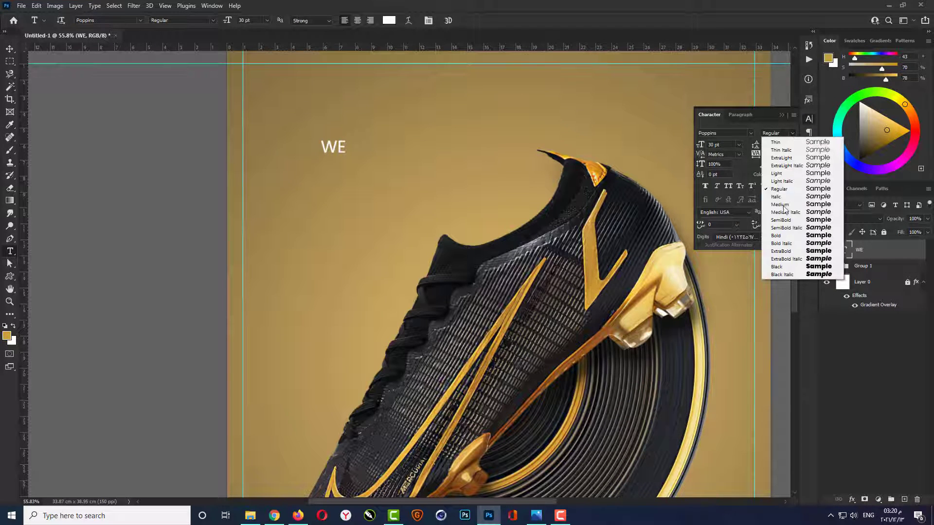
left_click(783, 267)
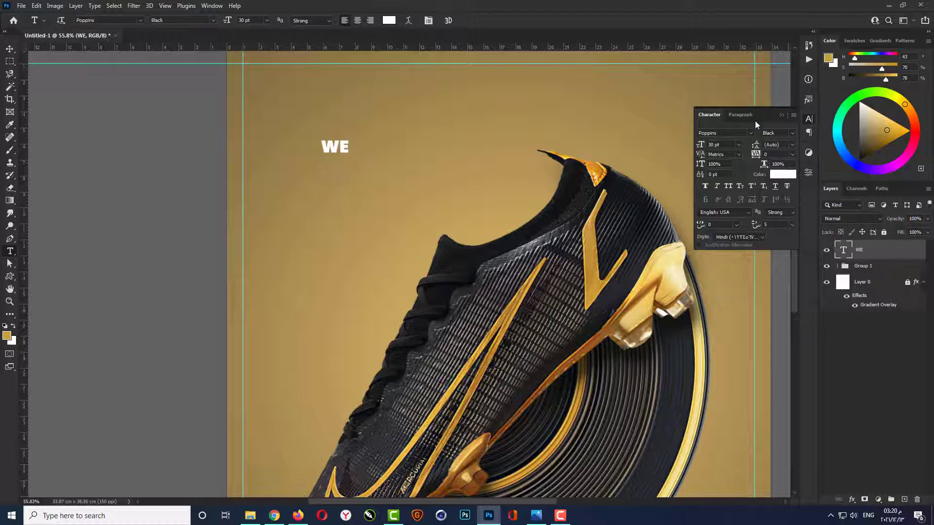
left_click(781, 114)
- Scale the WE text up to about 307% and move it closer to the poster's upper-left corner
key("ctrl+t")
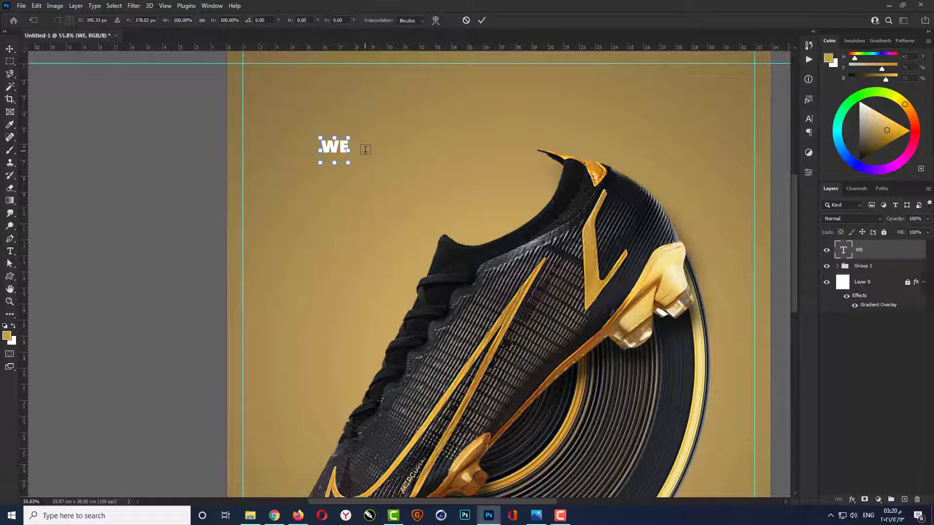
left_click_drag(373, 190, 410, 209)
key("Return")
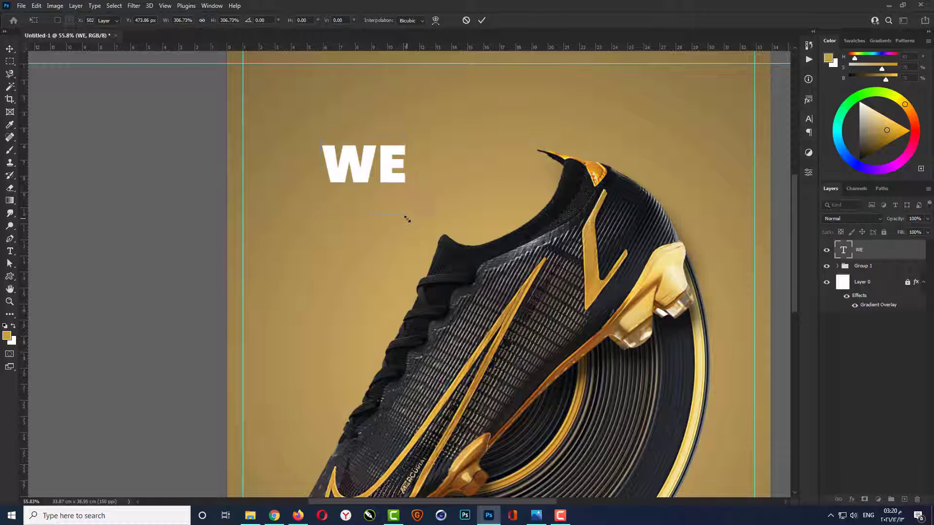
left_click_drag(359, 176, 308, 147)
- Duplicate the WE text directly below itself and change the copy to "ARE"
scroll(308, 151, "up", 2)
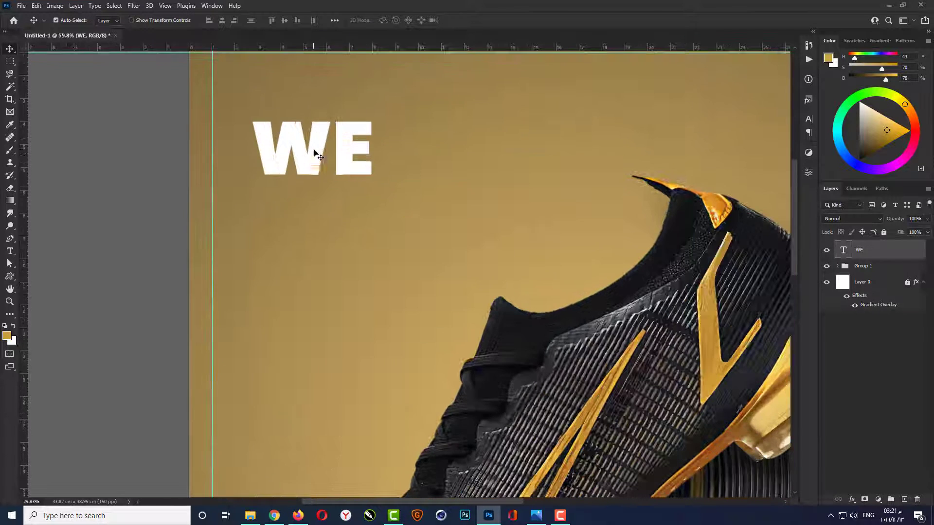
left_click_drag(311, 168, 309, 229)
key("t")
double_click(310, 229)
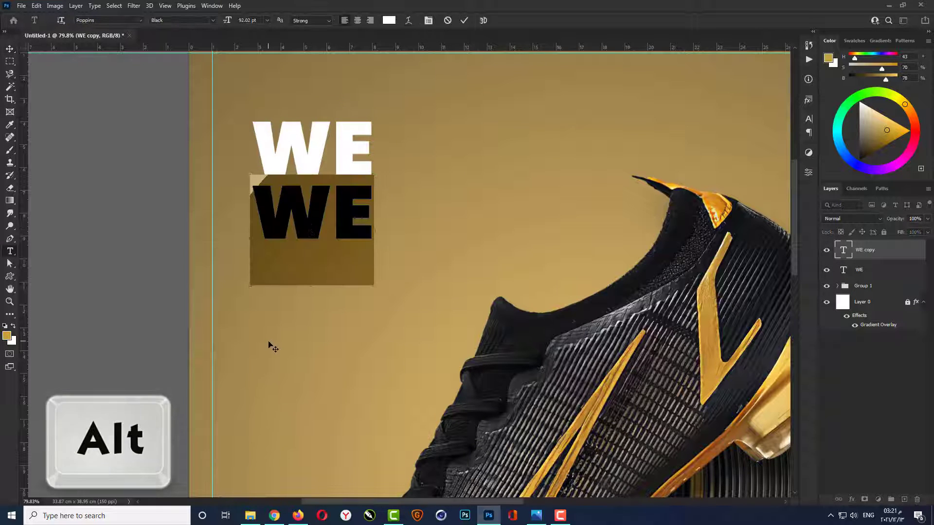
type("ARE")
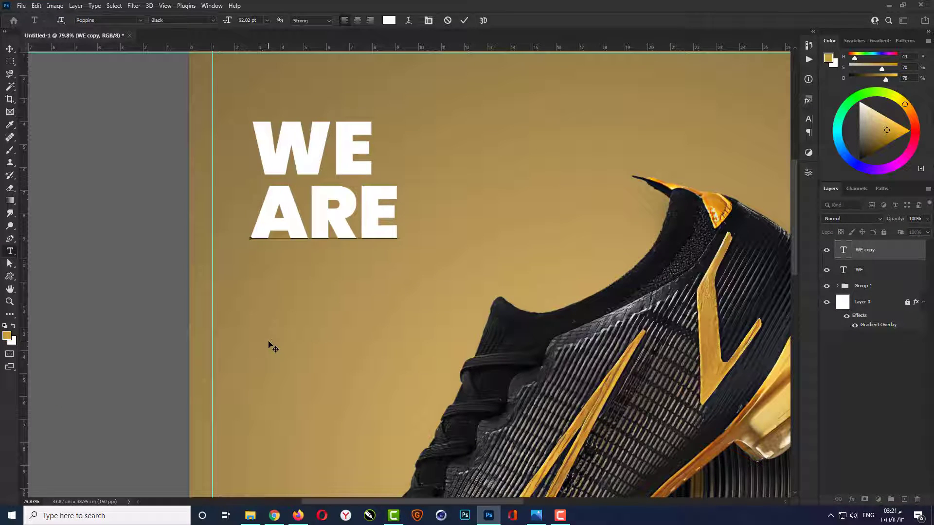
key("ctrl+Return")
- Duplicate the ARE text directly below itself and change the copy to "MAX"
key("v")
left_click_drag(323, 219, 321, 280)
double_click(321, 280)
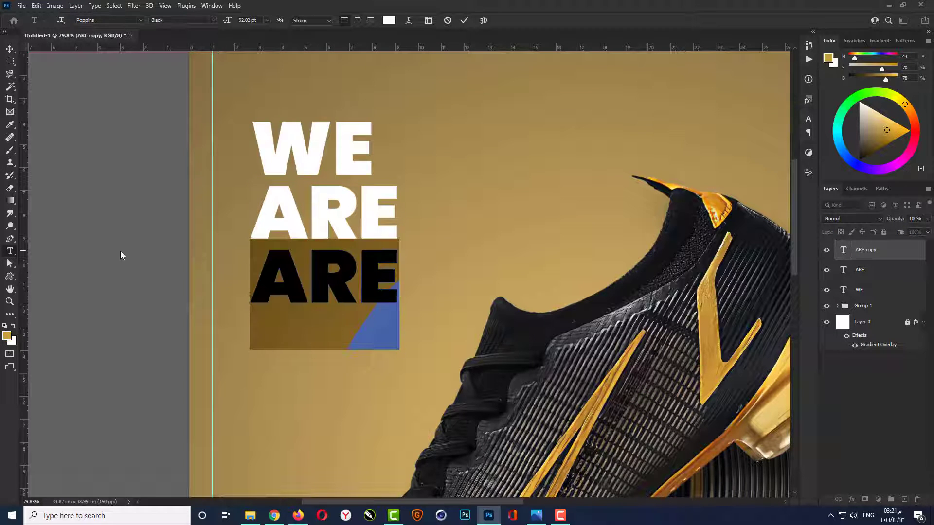
type("MAX")
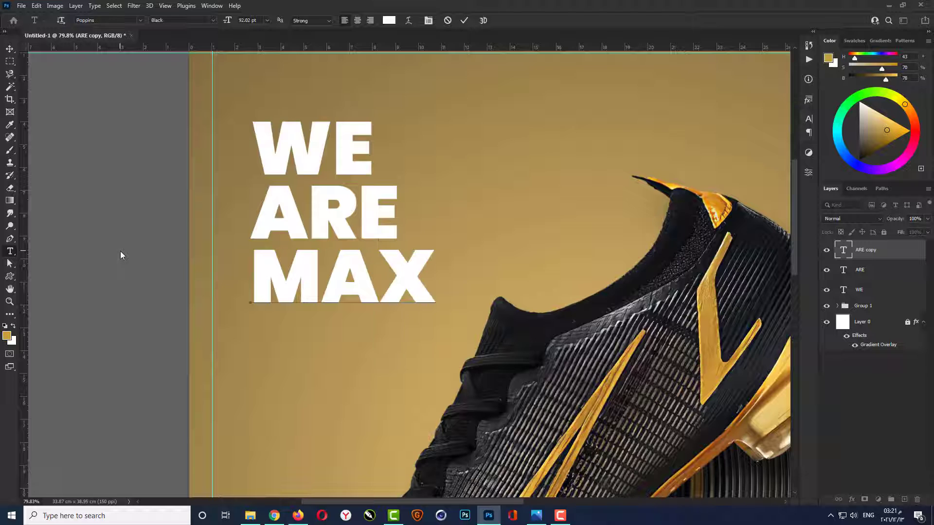
key("ctrl+Return")
key("v")
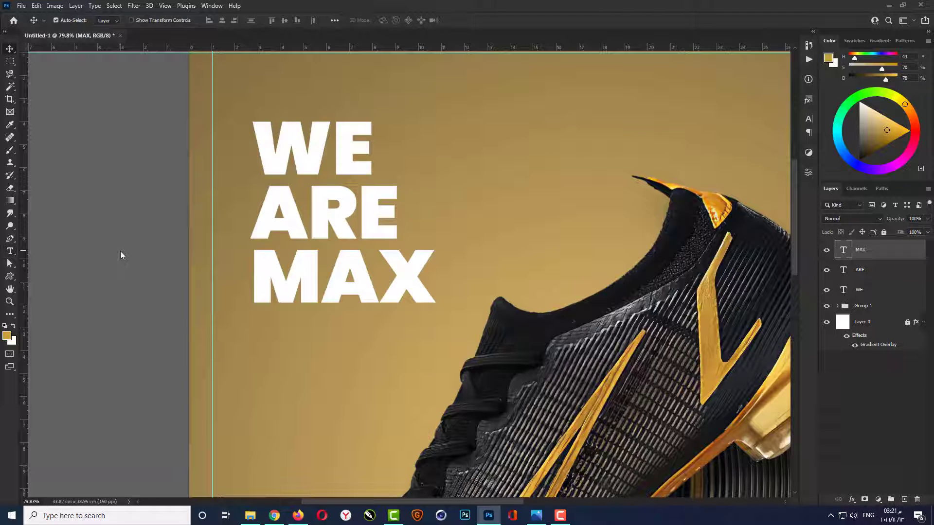
- Enlarge the MAX text beyond the other two words and shift it so it sits just under ARE
key("ctrl+t")
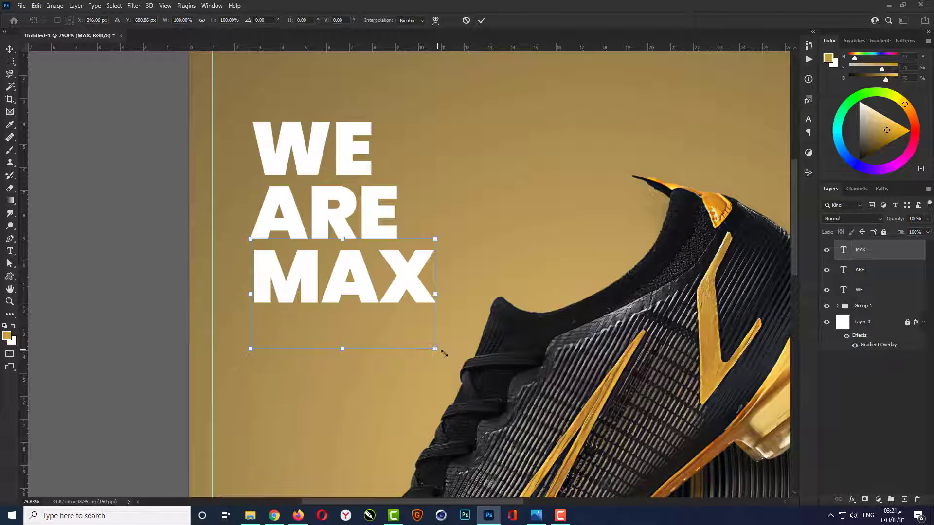
left_click_drag(444, 354, 505, 377)
key("Return")
left_click_drag(333, 278, 324, 268)
- Align the left edges of the MAX, ARE and WE text layers
left_click(317, 223, "shift")
left_click(311, 159, "shift")
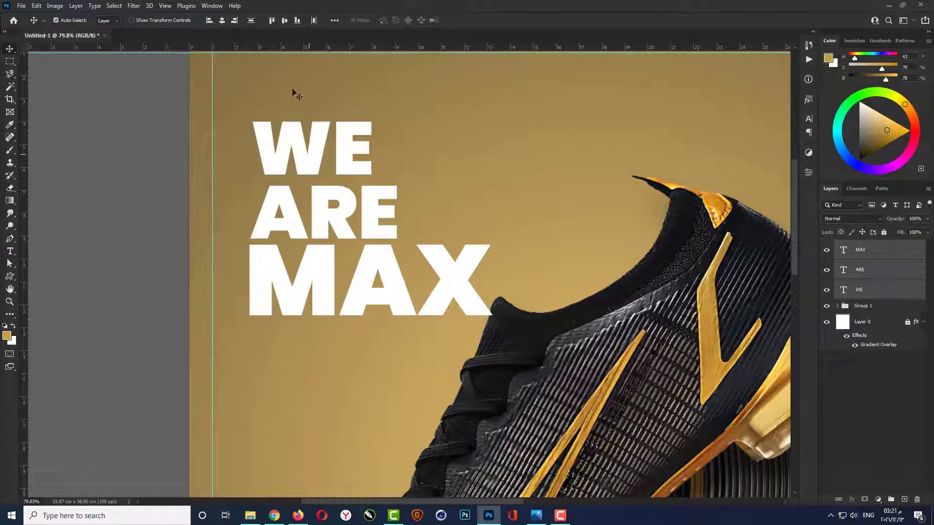
left_click(209, 21)
- Nudge the MAX text up until it touches the bottom of ARE
left_click(302, 269)
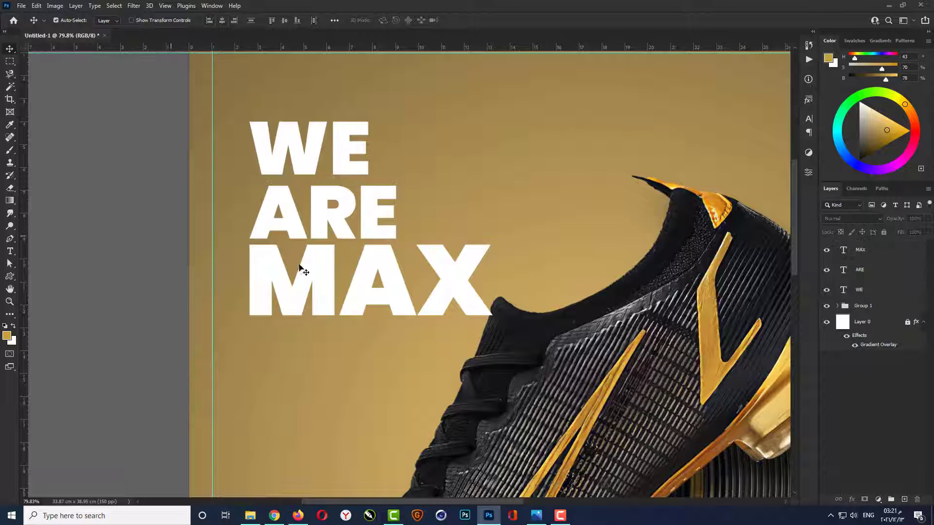
key("Up")
key("Up")
key("Up")
key("Up")
key("Up")
key("Up")
key("Up")
key("Up")
key("Up")
key("Up")
key("Up")
key("Up")
key("Up")
key("Up")
key("Up")
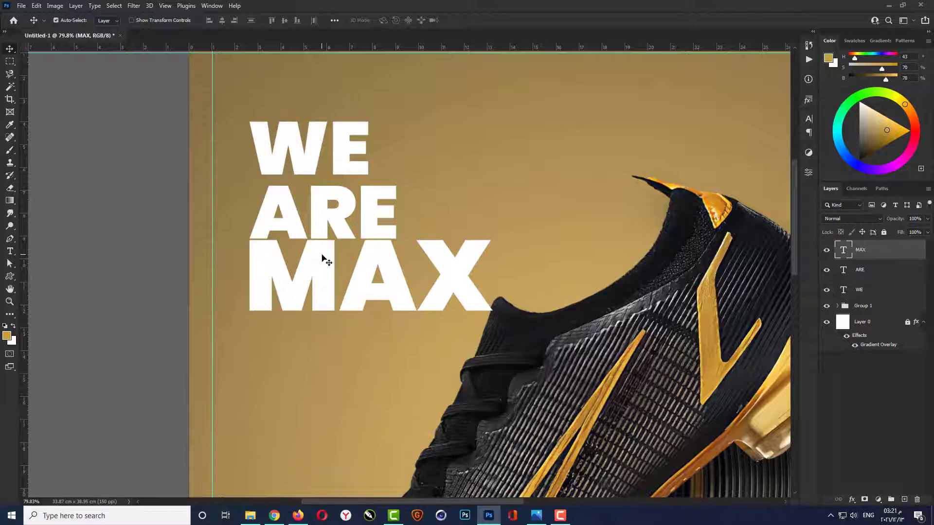
- Nudge the WE text down until it touches the top of ARE
left_click(338, 158)
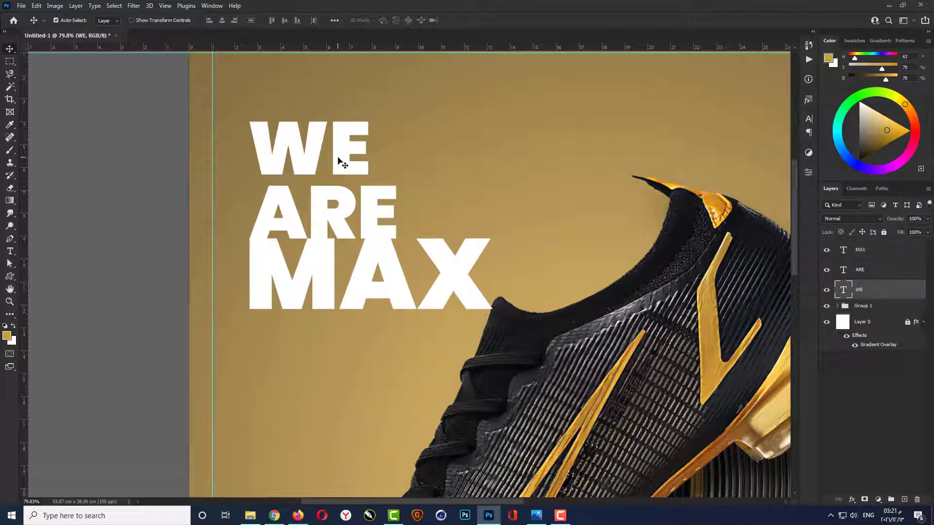
key("Down")
key("Down")
key("Down")
key("Down")
key("Down")
key("Down")
key("Down")
key("Down")
key("Down")
key("Down")
key("Down")
key("Down")
key("Down")
key("Down")
key("Down")
key("Down")
key("Down")
key("Down")
key("Down")
key("Down")
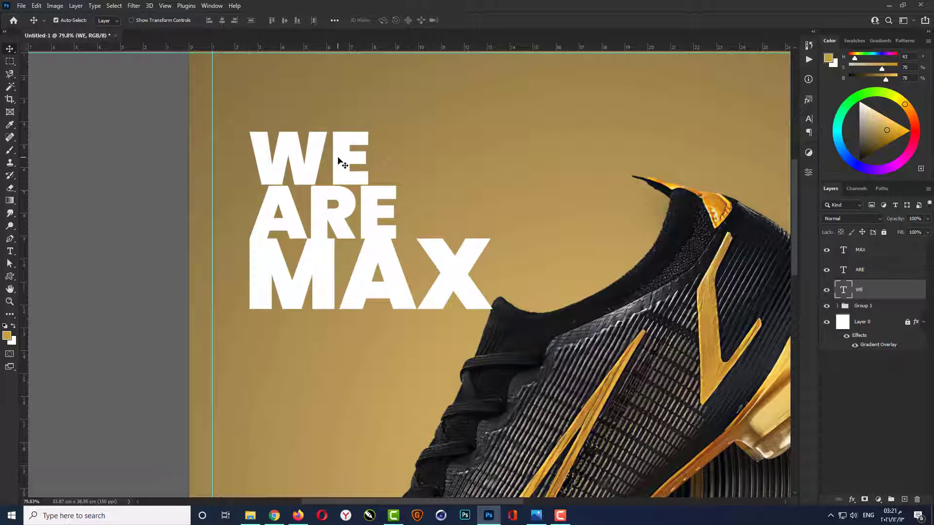
key("Down")
key("Down")
key("Down")
key("Down")
key("Down")
key("Down")
- Move the WE, ARE and MAX text layers up together to a Y position of 433.5 px, then deselect them
scroll(273, 286, "down", 2)
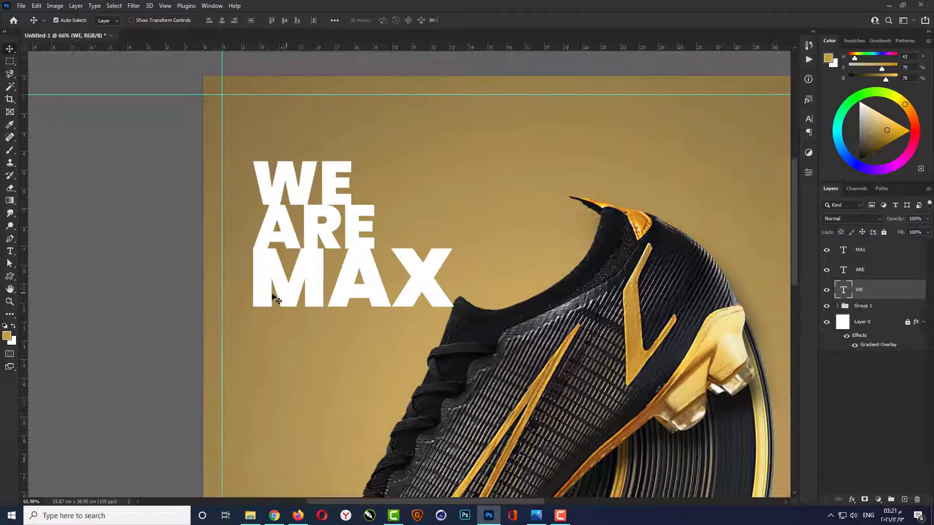
left_click(315, 281)
left_click(320, 236, "shift")
left_click(329, 186, "shift")
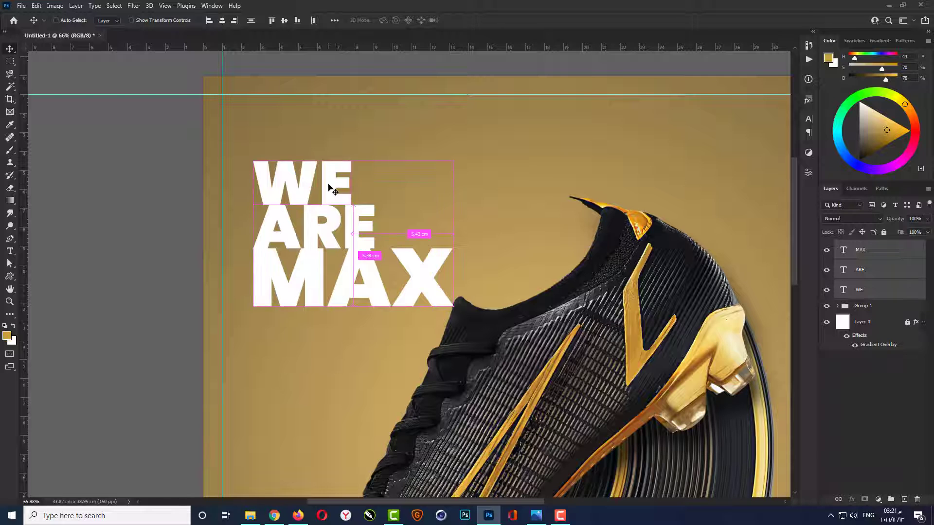
key("ctrl+t")
key("Up")
key("Up")
key("Up")
key("Up")
key("Up")
key("Up")
key("Up")
key("Up")
key("Up")
key("Up")
key("Up")
key("Up")
key("Up")
key("Up")
key("Up")
key("Up")
key("Up")
key("Up")
key("Up")
key("Up")
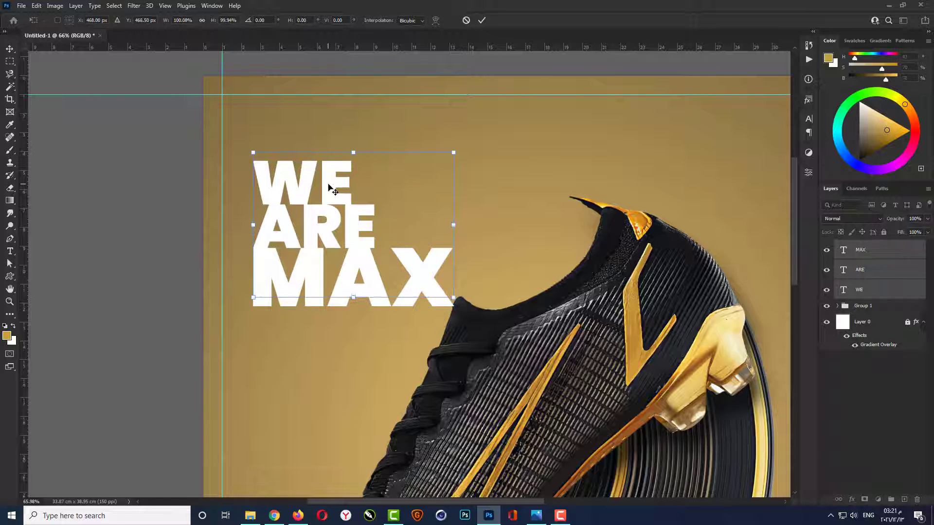
key("Down")
key("Down")
key("Down")
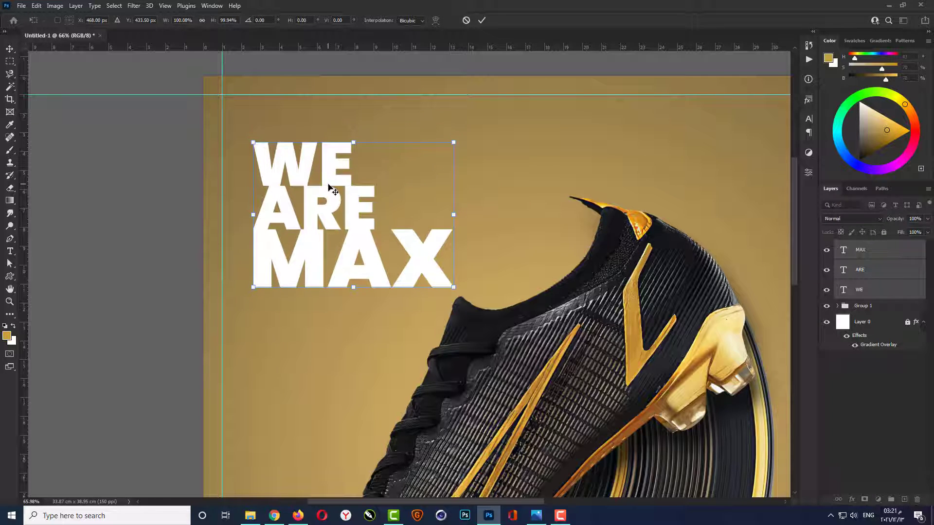
key("Return")
key("ctrl+0")
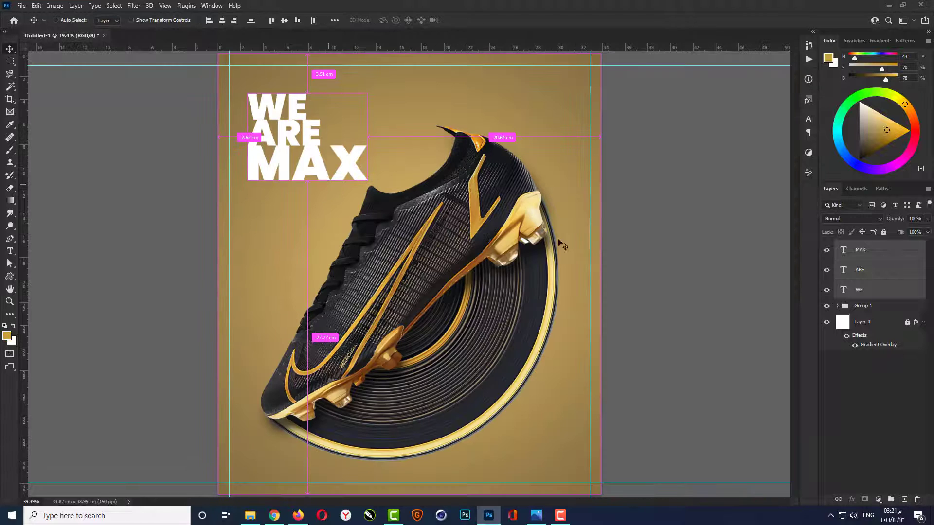
left_click(665, 270, "ctrl")
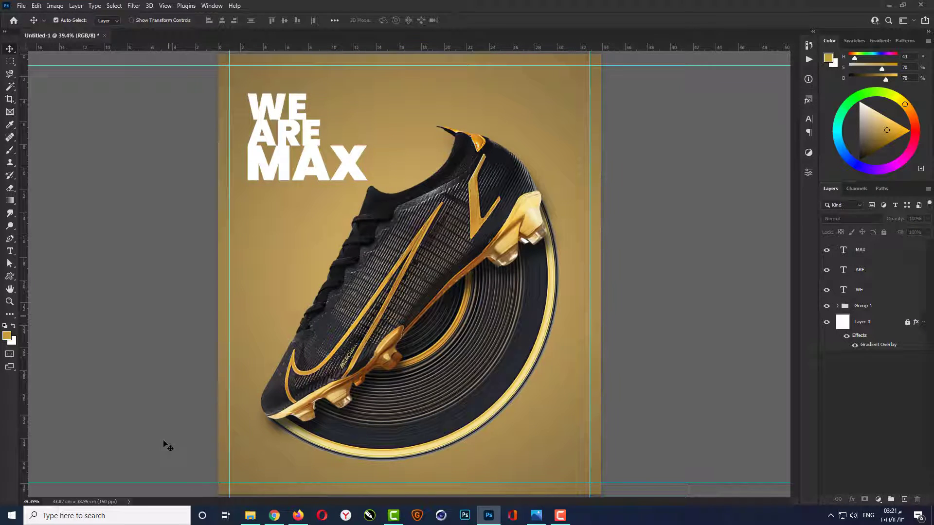
- Place Logo_NIKE.svg in the poster, scaled down to about half the poster's width and positioned above the shoe beside the WE text
left_click(250, 515)
left_click_drag(892, 84, 438, 275)
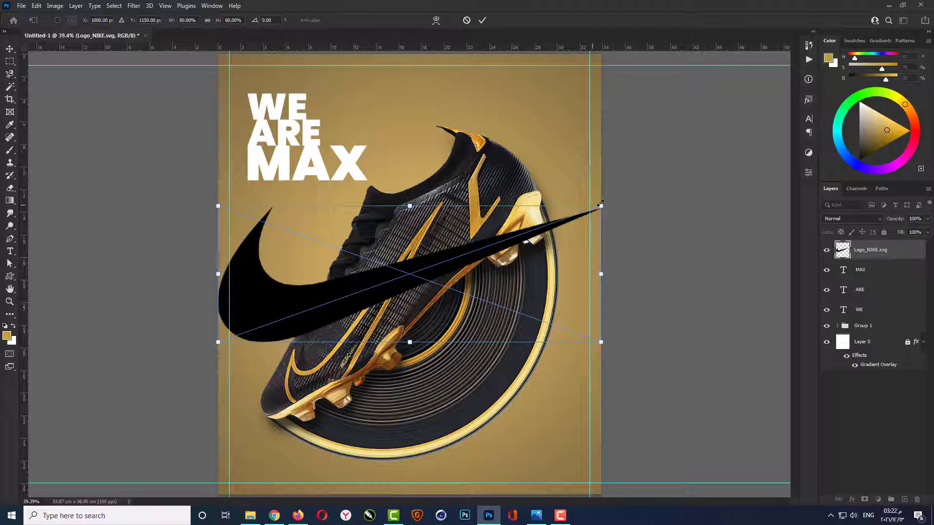
left_click_drag(601, 205, 503, 241)
left_click_drag(464, 272, 473, 108)
key("Return")
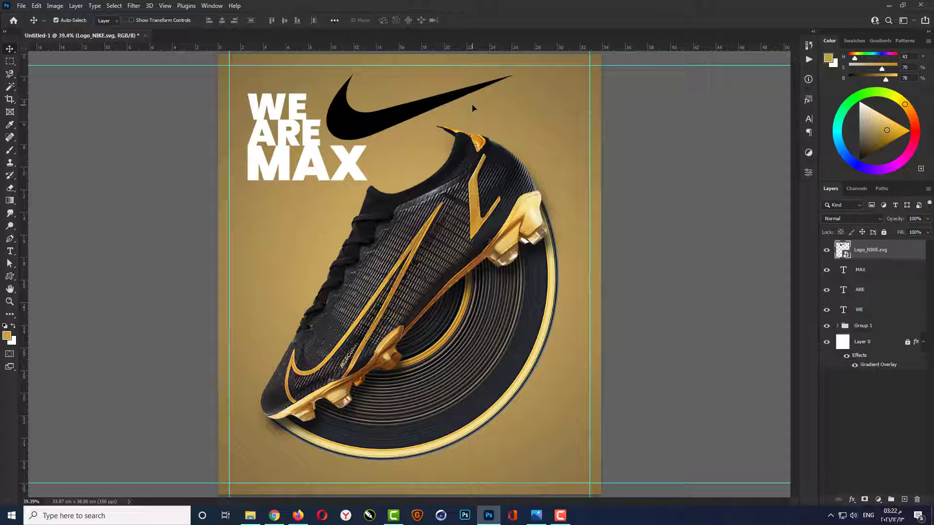
left_click(701, 257)
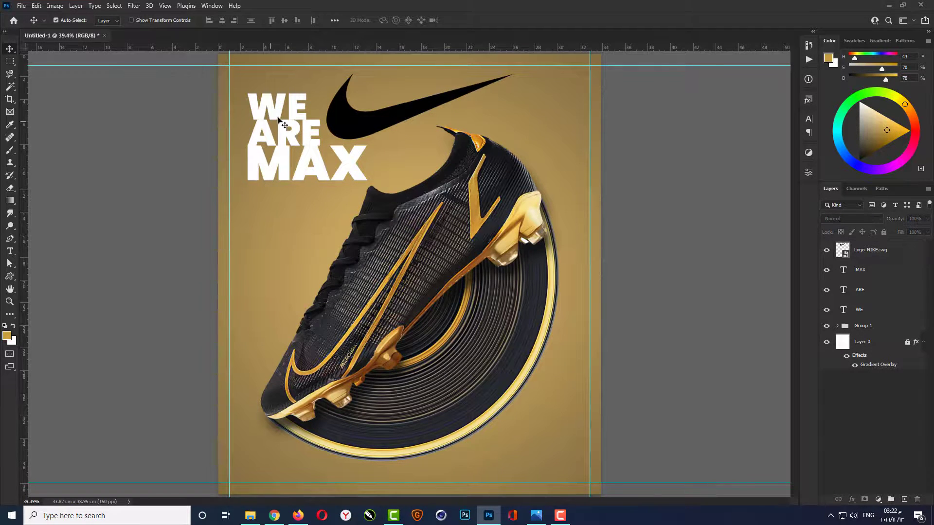
scroll(278, 117, "up", 5)
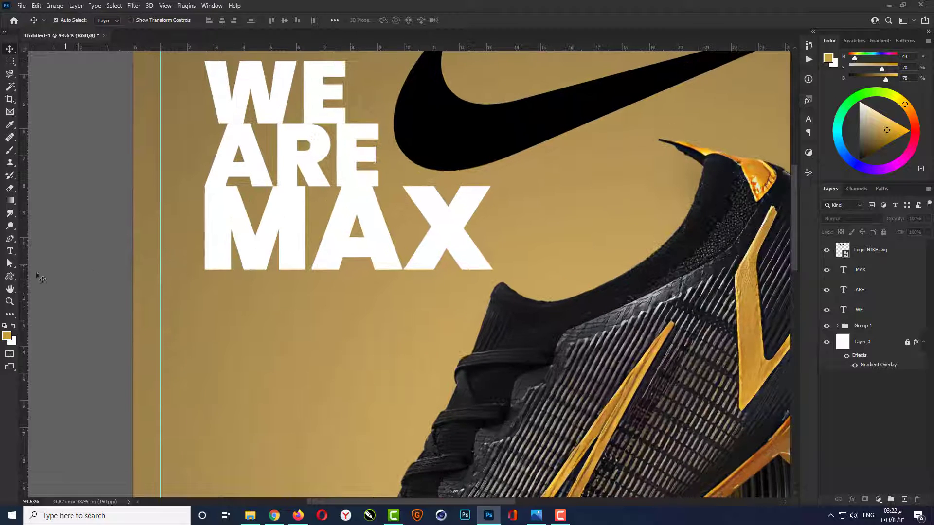
- Draw a white rounded rectangle of about 290 × 18 px just below the MAX text, starting at its left edge
right_click(10, 277)
left_click(49, 276)
scroll(208, 276, "up", 1)
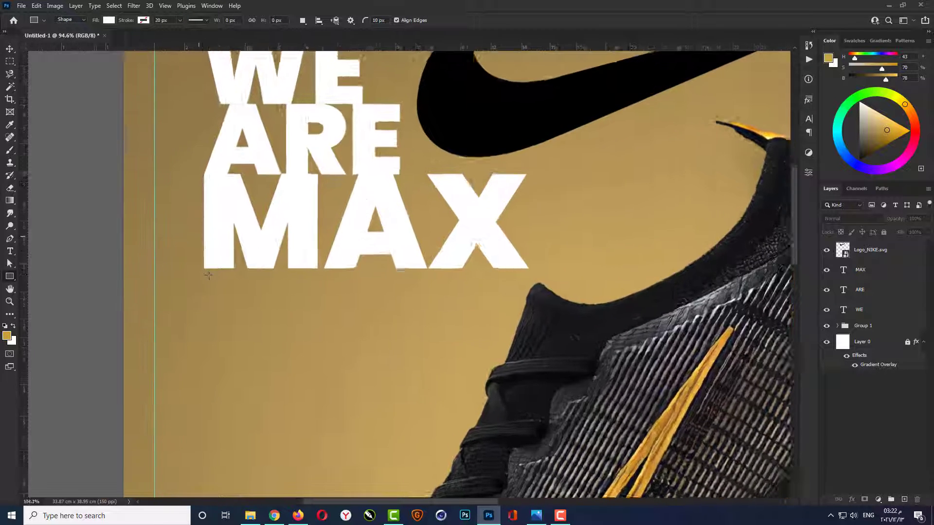
scroll(206, 276, "up", 2)
left_click_drag(203, 277, 412, 289)
key("Return")
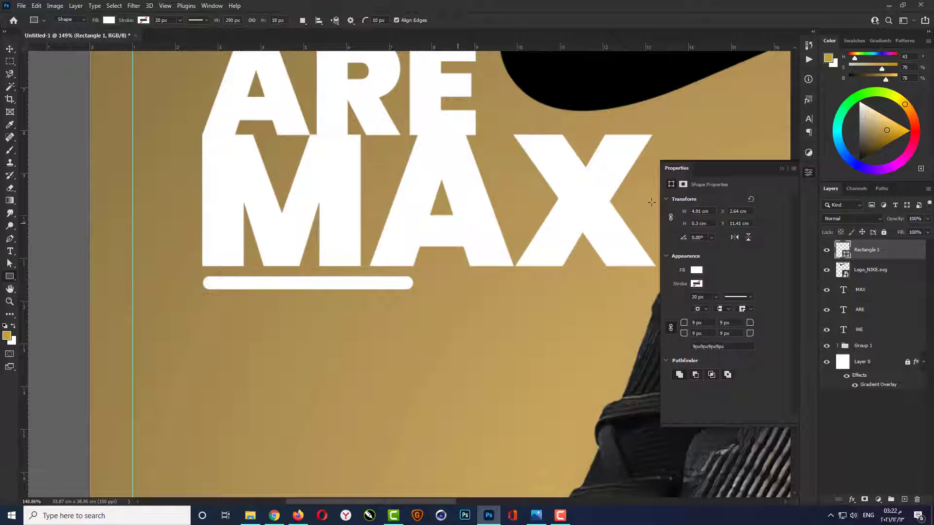
- Nudge the white bar down about 15 px and align its left edge with the MAX text, then deselect both
left_click(785, 167)
key("v")
key("Down")
key("Down")
key("Down")
key("Down")
key("Down")
key("Down")
key("Down")
key("Down")
key("Down")
key("Down")
key("Down")
key("Down")
key("Down")
key("Down")
key("Down")
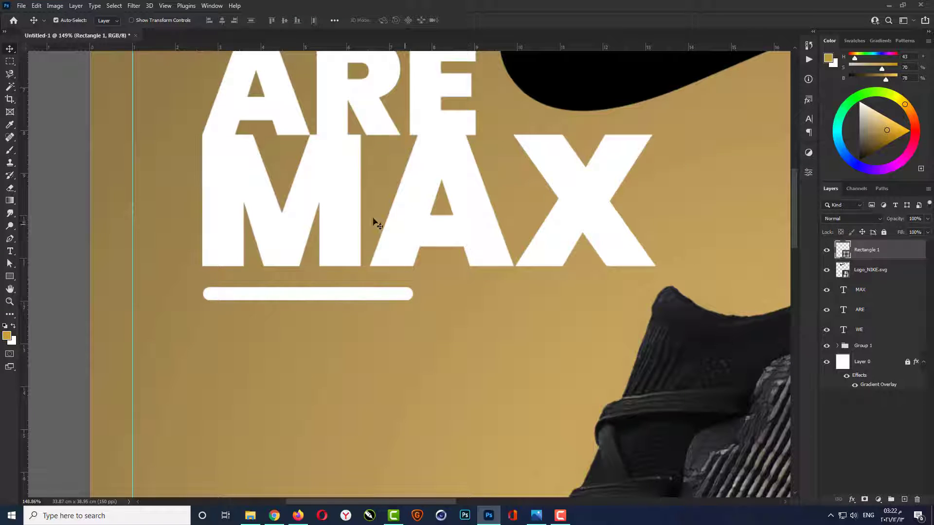
left_click(358, 220, "shift")
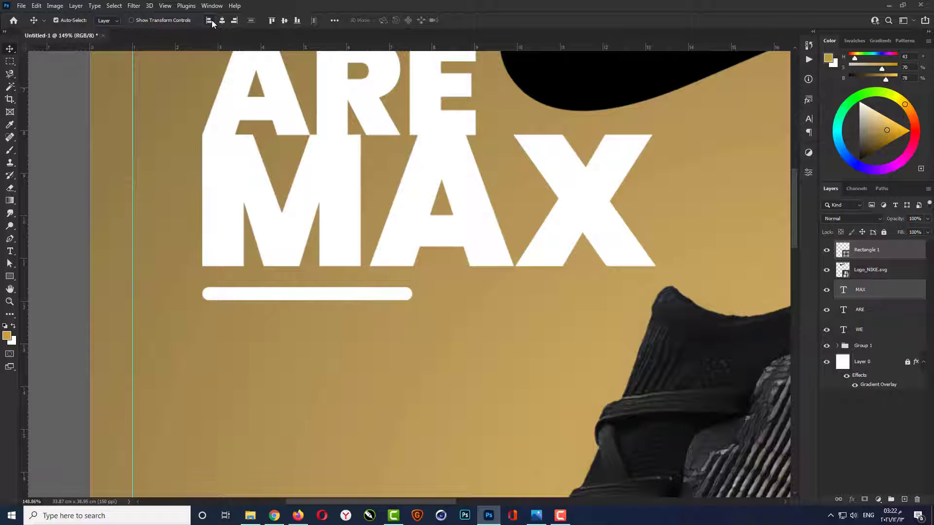
left_click(67, 261)
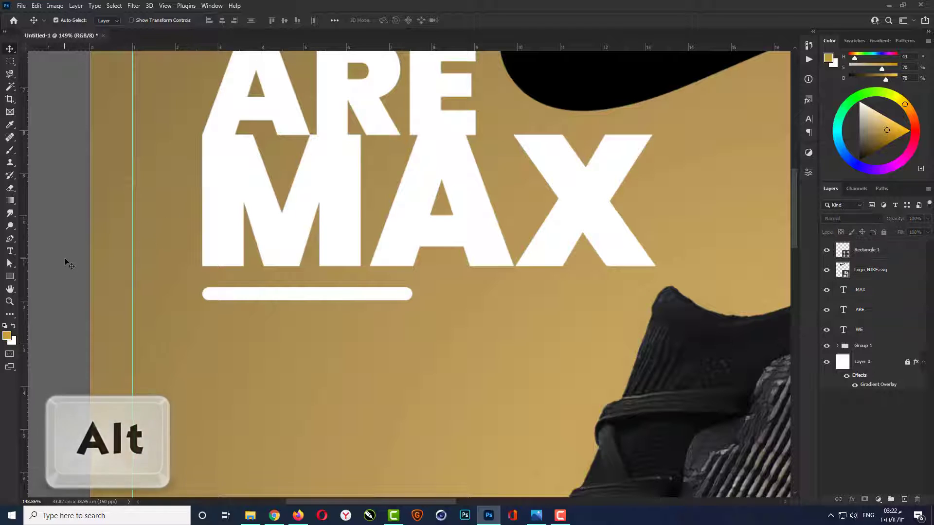
- Duplicate the ARE text below the white bar and replace the copy's wording with "the best always"
left_click(340, 113, "alt")
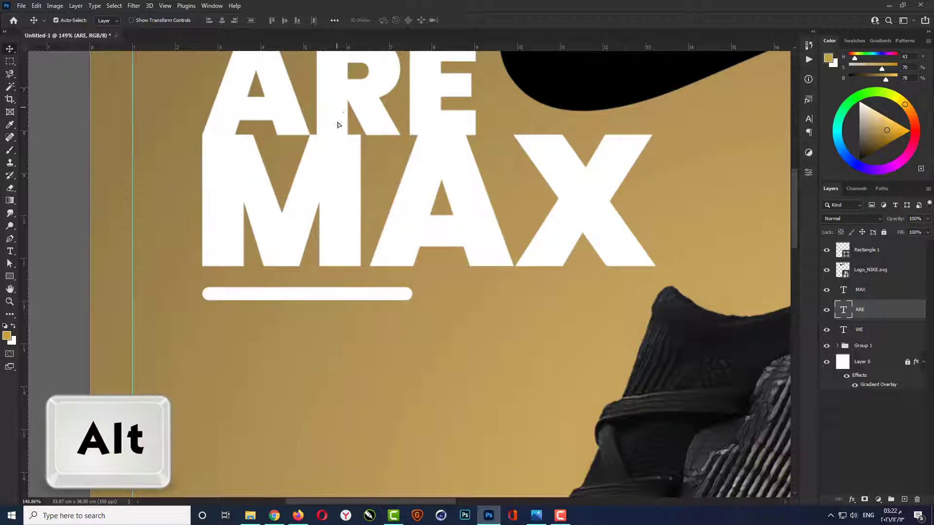
left_click_drag(338, 124, 346, 405)
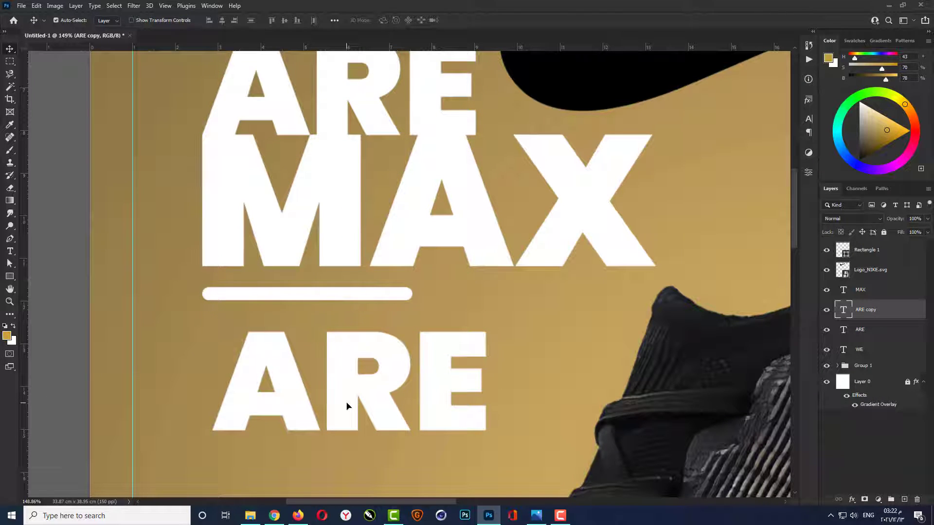
key("t")
left_click(346, 406)
double_click(346, 406)
left_click(346, 405)
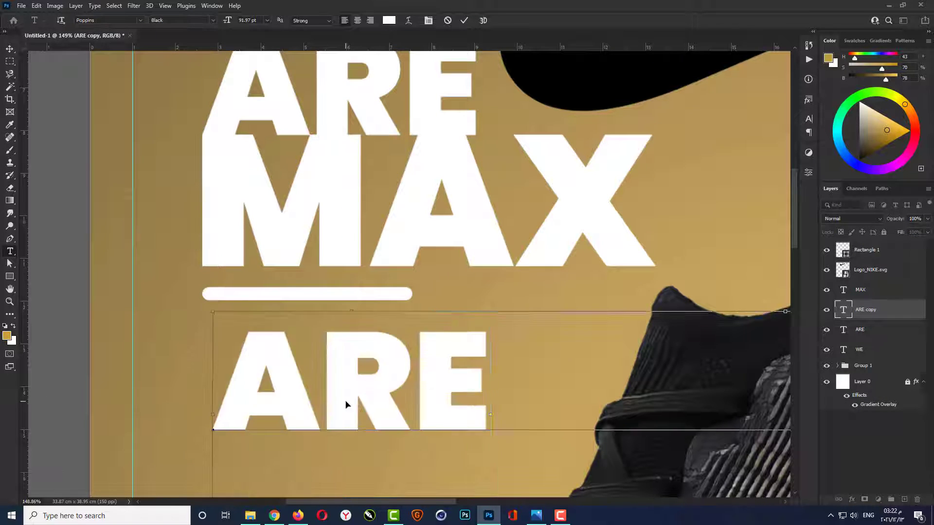
type("the best always")
key("ctrl+Return")
left_click(214, 369)
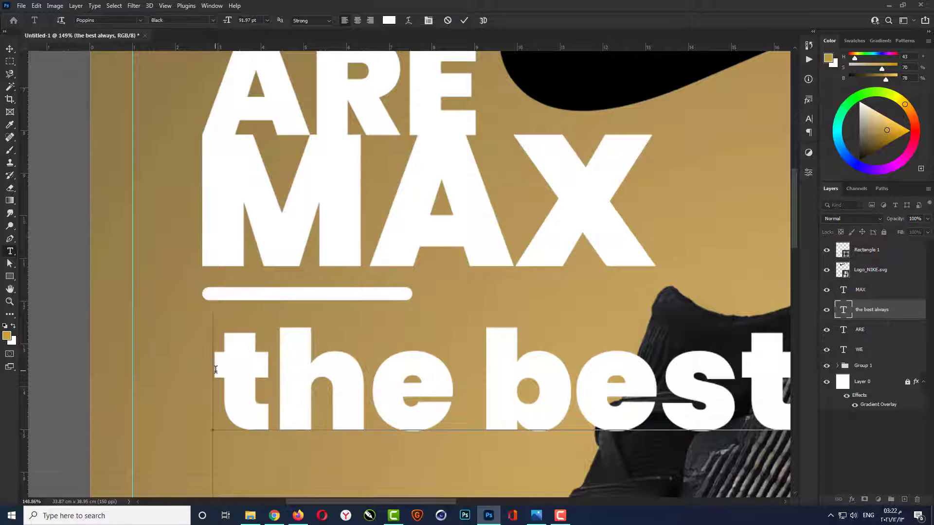
scroll(216, 302, "down", 3)
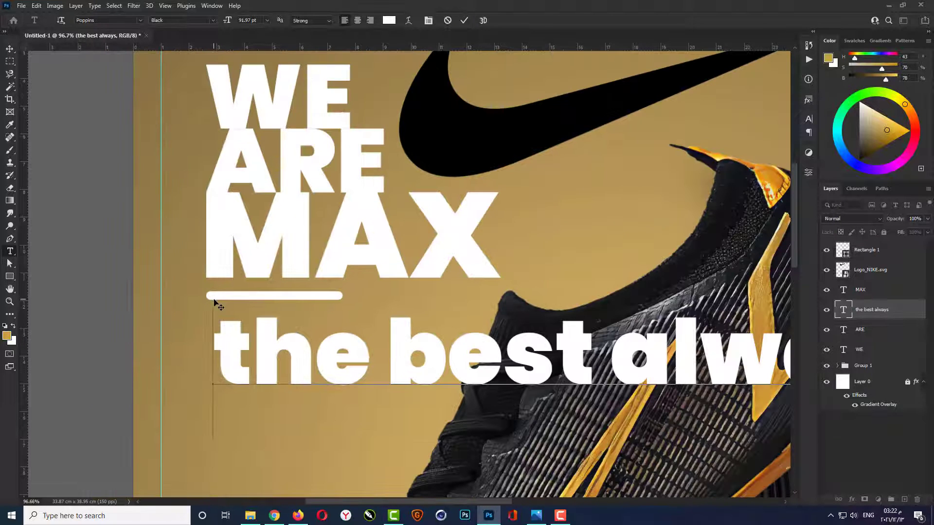
key("ctrl+Return")
- Set the "the best always" text to 30 pt and its font style to Regular
left_click(248, 20)
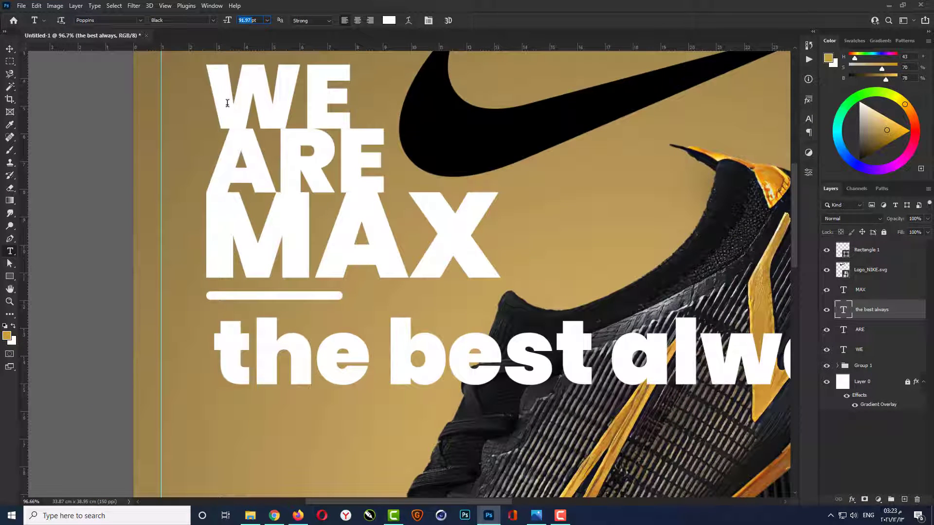
key("Return")
left_click(212, 20)
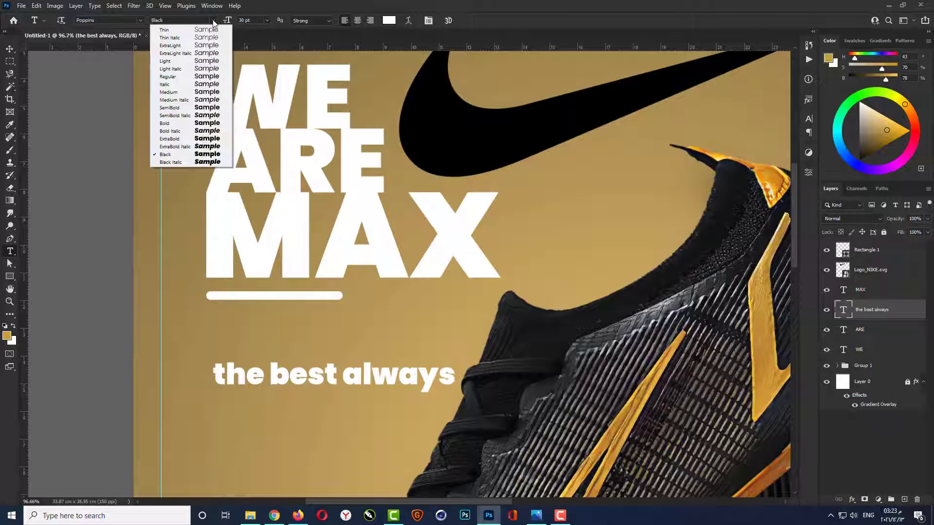
left_click(203, 77)
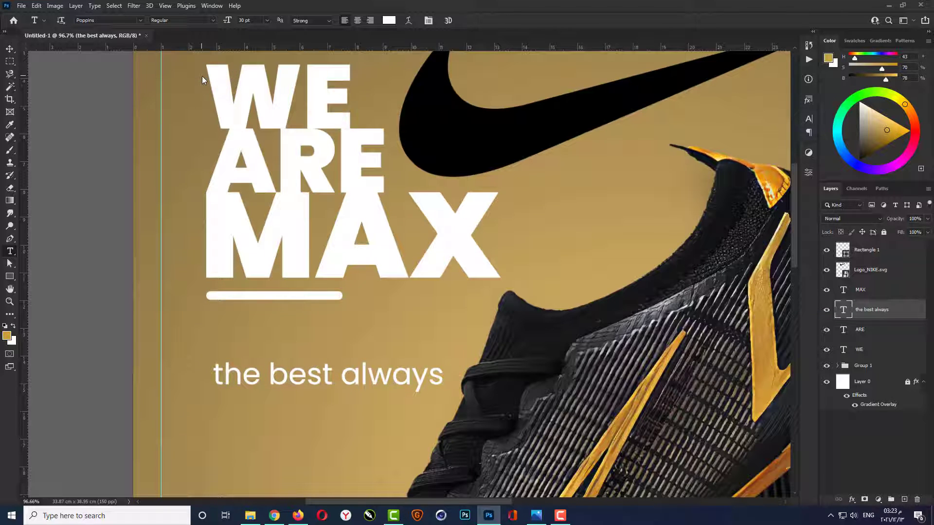
- Turn the tagline into the hashtag "#the_best_always", with underscores in place of the spaces
left_click(206, 372)
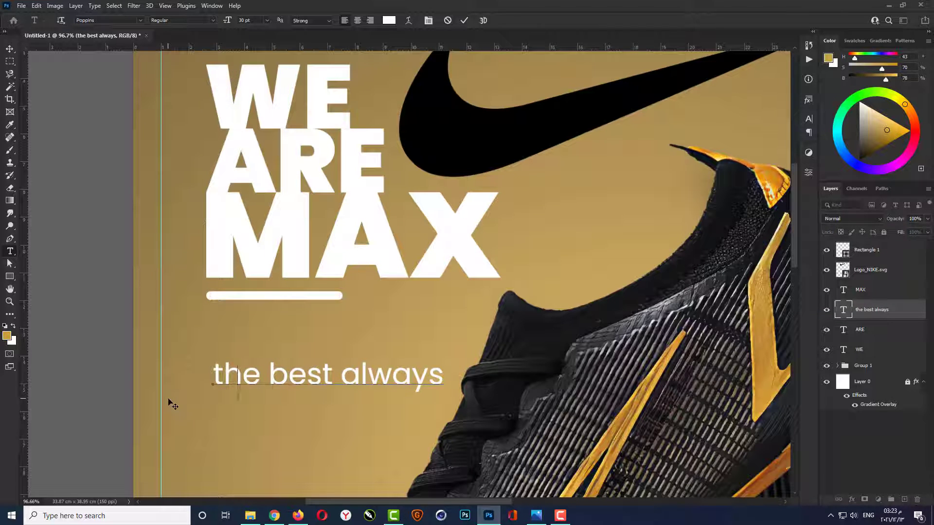
type("#")
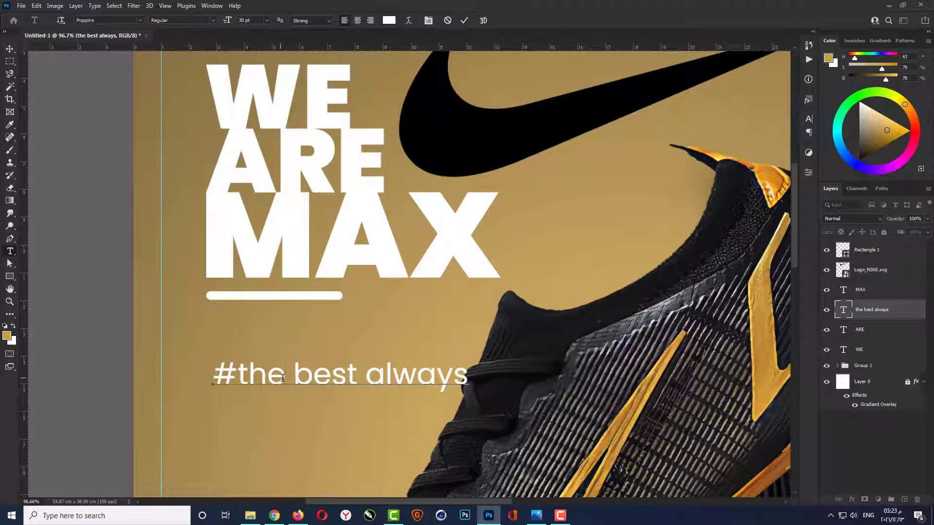
left_click_drag(282, 378, 293, 381)
type("_")
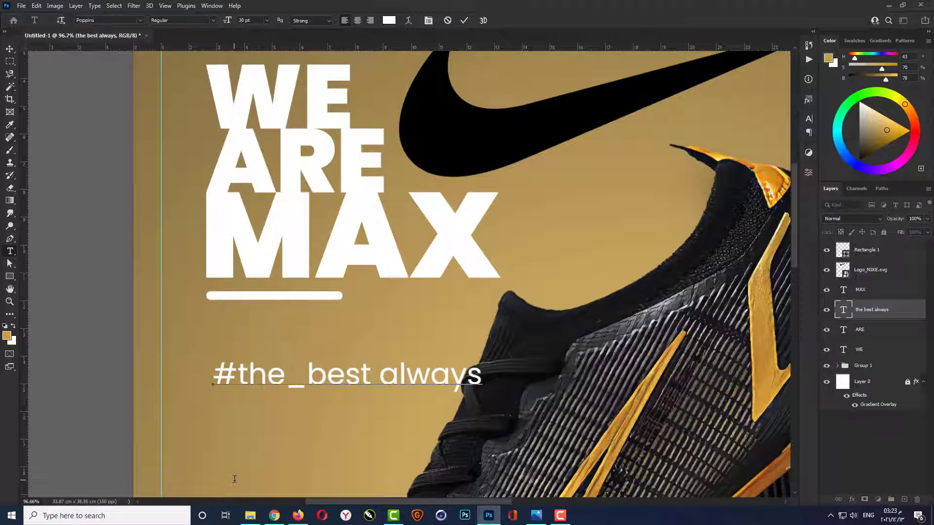
left_click_drag(368, 380, 380, 380)
type("_")
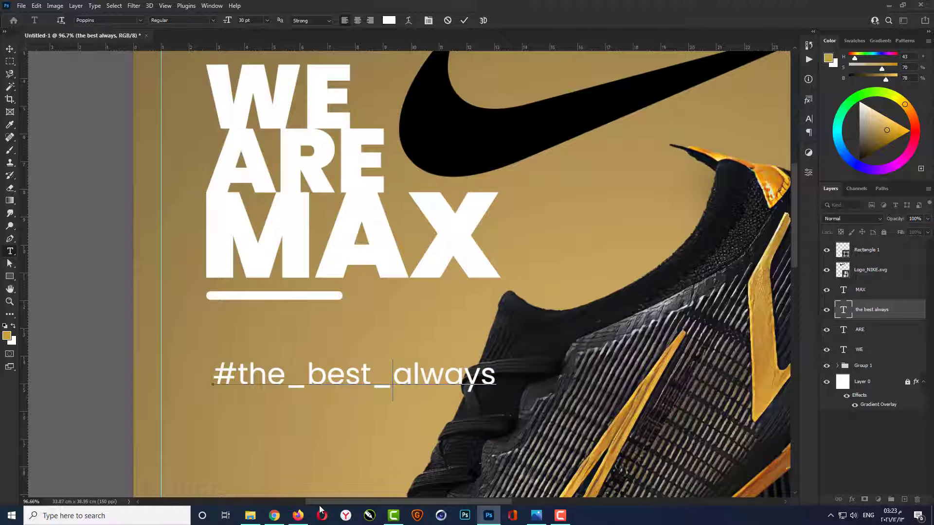
key("ctrl+Return")
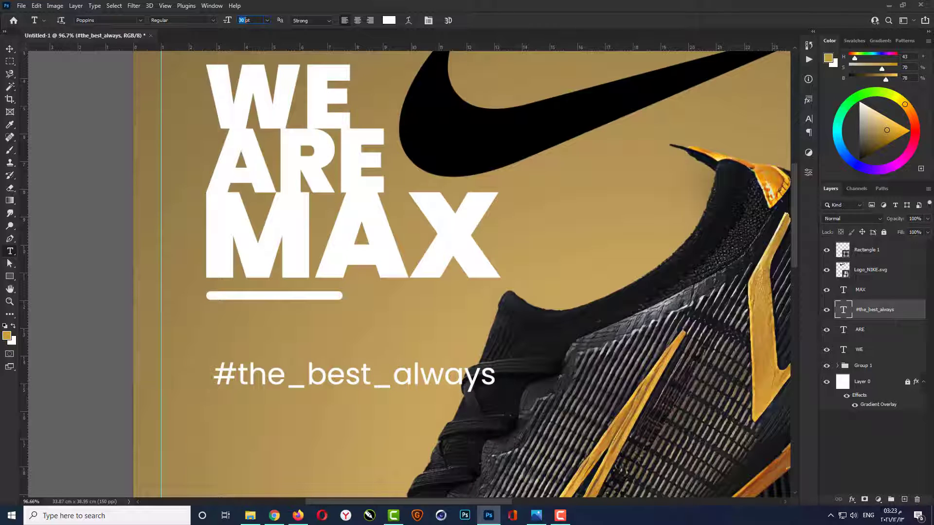
- Set the hashtag's size to 20 pt and place it just below the white bar, lined up with the bar's left end
type("20")
key("Return")
key("v")
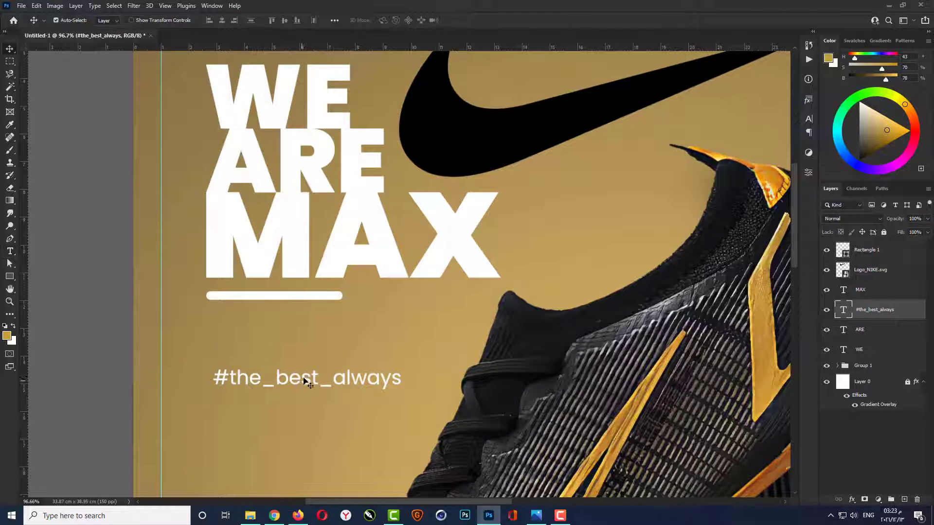
left_click_drag(306, 380, 297, 324)
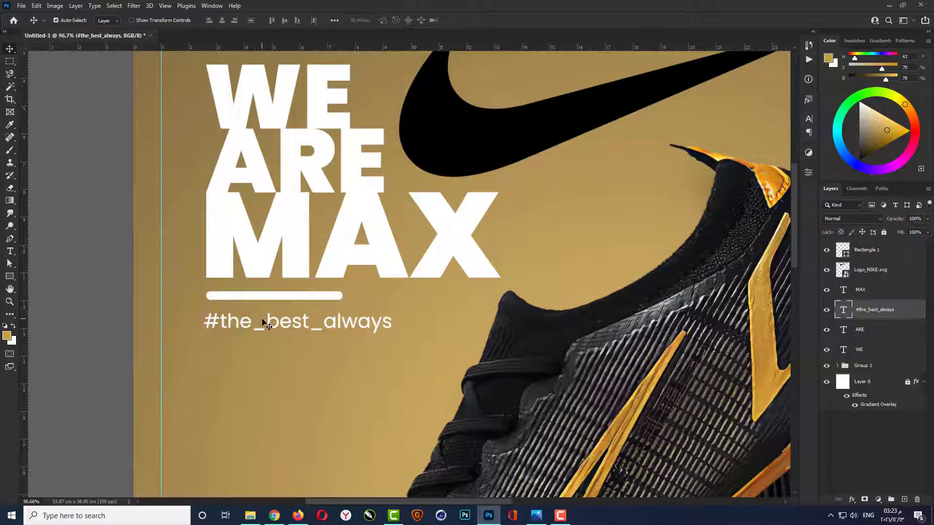
scroll(267, 298, "up", 4)
left_click(271, 300, "shift")
left_click(311, 259, "shift")
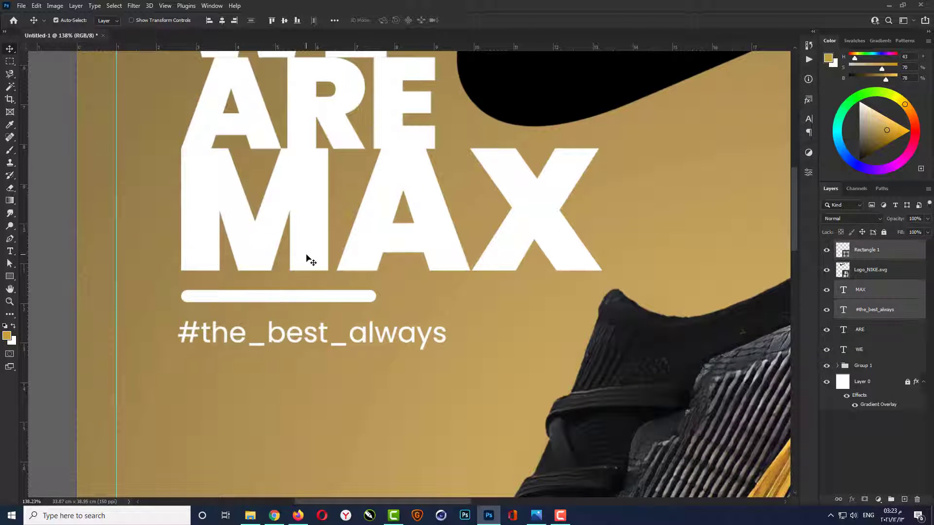
left_click(52, 248)
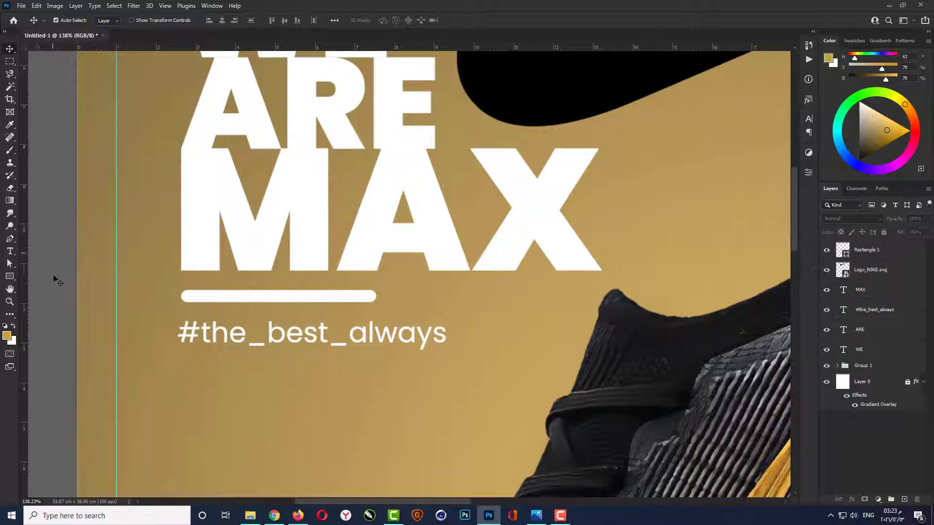
- Select the WE, ARE and MAX texts, white bar, hashtag and Nike logo together and scale them up to about 104%
key("ctrl+0")
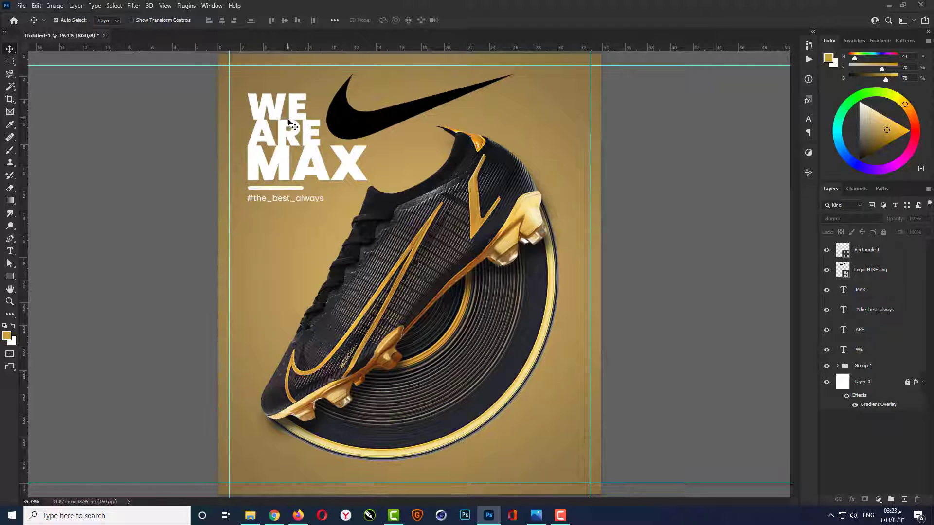
left_click(264, 111)
left_click(269, 132, "shift")
left_click(275, 155, "shift")
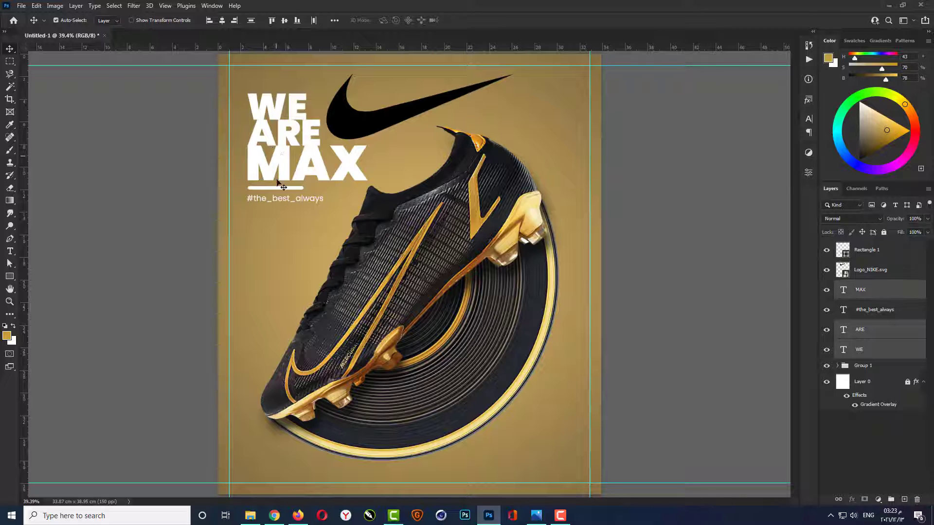
left_click(282, 188, "shift")
left_click(286, 200, "shift")
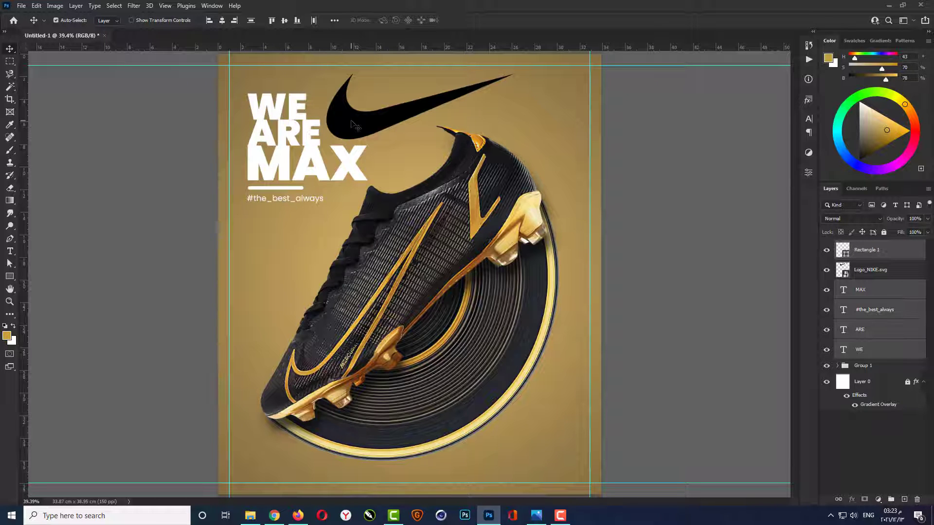
left_click(355, 125, "shift")
key("ctrl+t")
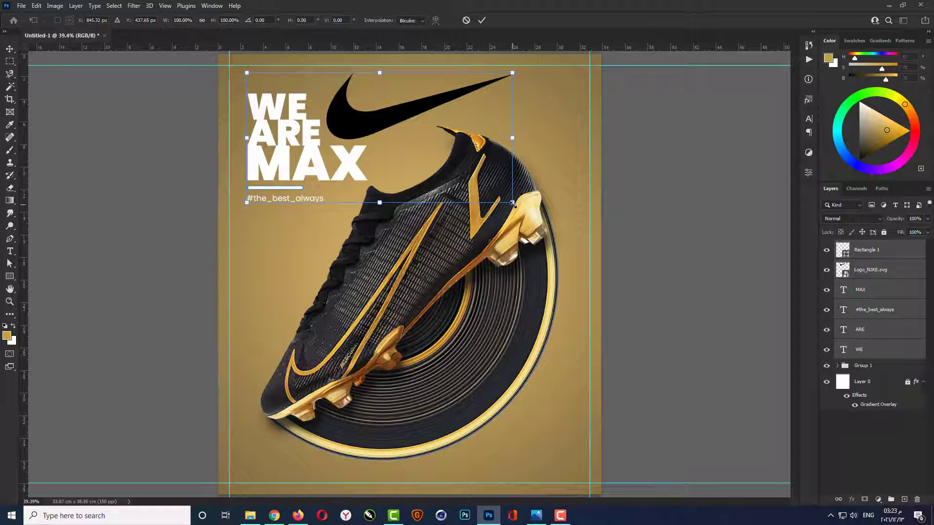
mouse_move(513, 204)
left_mouse_down()
mouse_move(542, 195)
mouse_move(524, 207)
left_mouse_up()
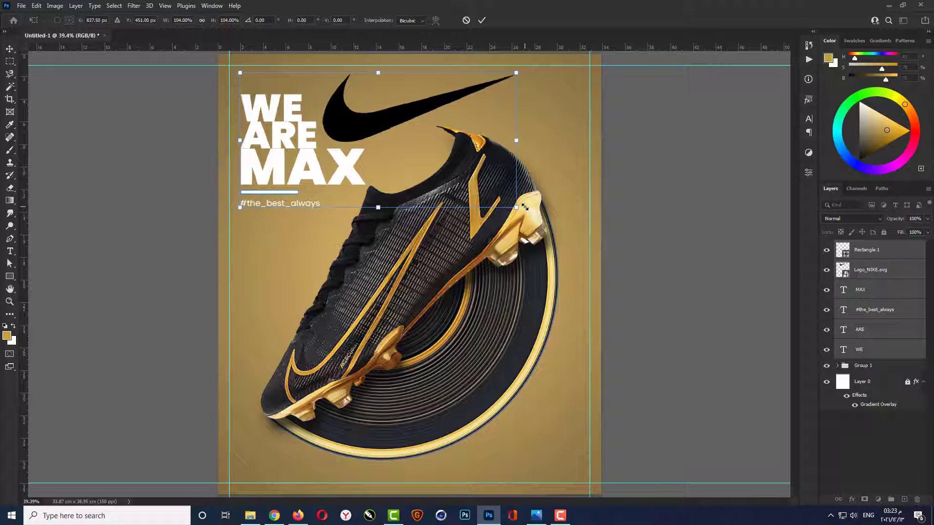
- Move the scaled headline, bar, hashtag and logo up 20 px and left 5 px, and apply the transform
key("Up")
key("Up")
key("Up")
key("Up")
key("Up")
key("Up")
key("Up")
key("Up")
key("Up")
key("Up")
key("Up")
key("Up")
key("Up")
key("Up")
key("Up")
key("Up")
key("Up")
key("Up")
key("Up")
key("Up")
key("Left")
key("Left")
key("Left")
key("Left")
key("Left")
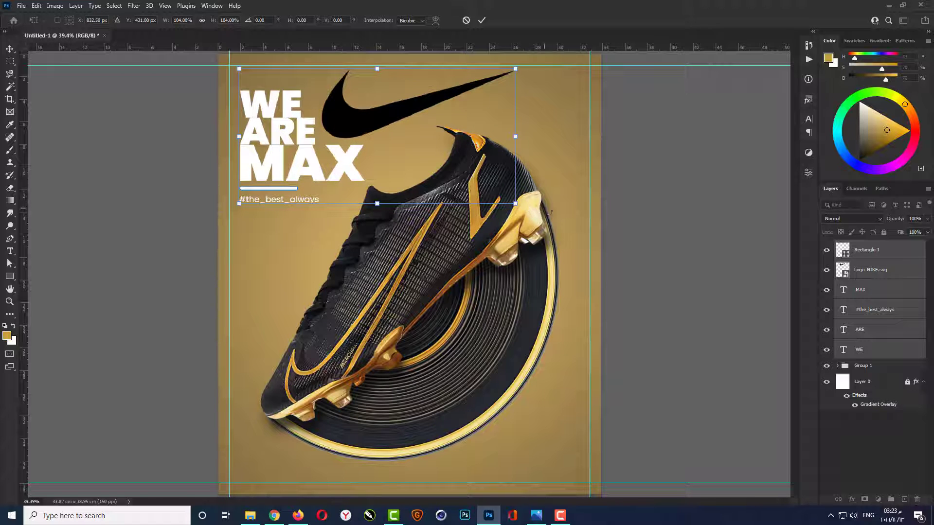
key("Return")
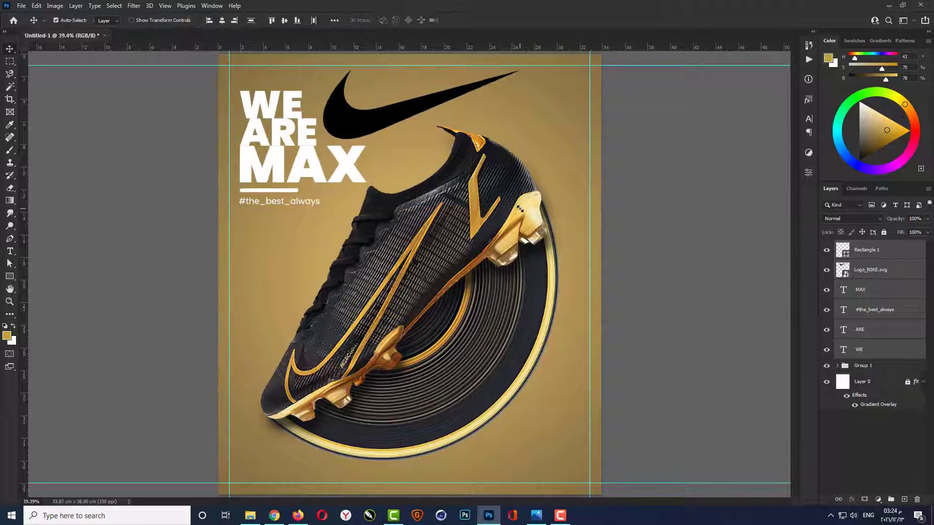
- Enlarge the hashtag below the white bar to about 23 pt, keeping its left edge in place, and deselect it
left_click(297, 207)
key("ctrl+t")
left_click_drag(320, 208, 329, 209)
key("Return")
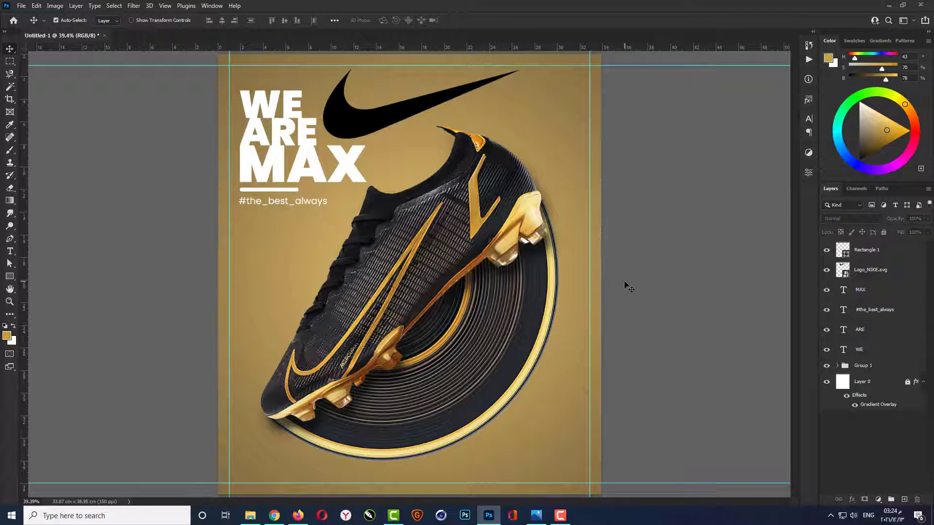
- Duplicate the hashtag to the bottom centre of the poster, just above the lower guide, and change the copy's wording to "nike shoes"
left_click_drag(302, 205, 401, 479)
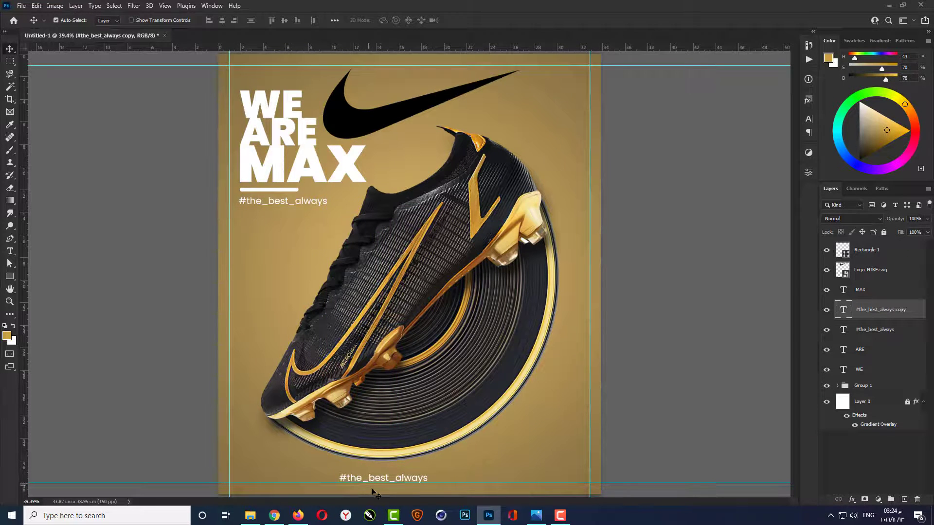
scroll(401, 479, "up", 5)
scroll(368, 486, "up", 3)
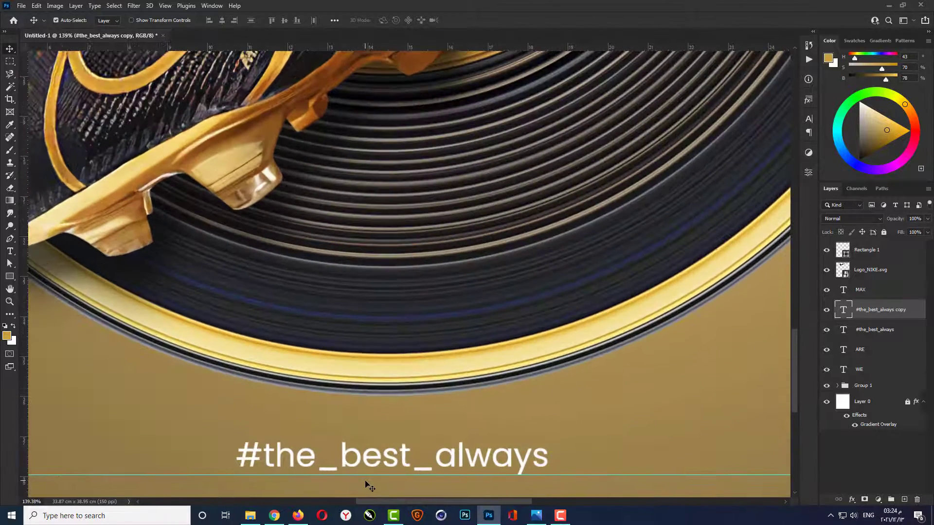
key("t")
left_click(368, 485)
key("ctrl+a")
type("V")
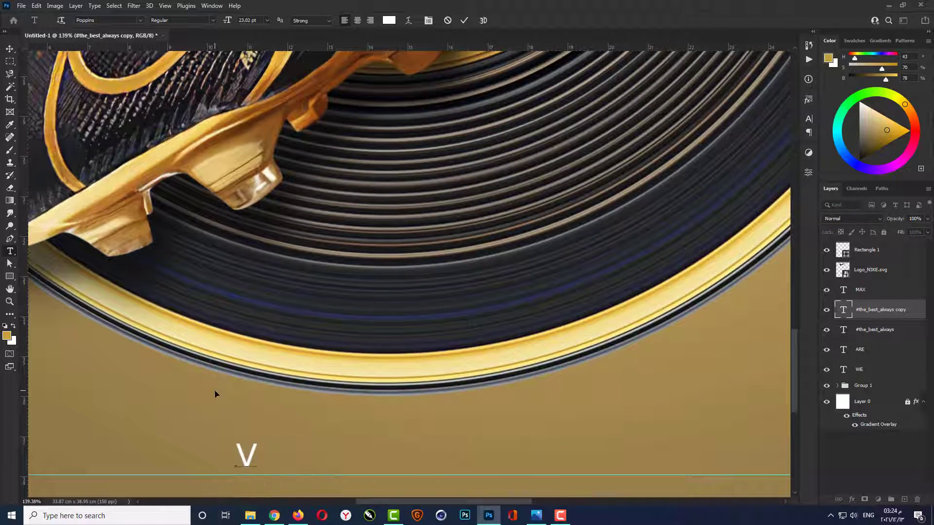
key("ctrl+z")
type("nike shoes")
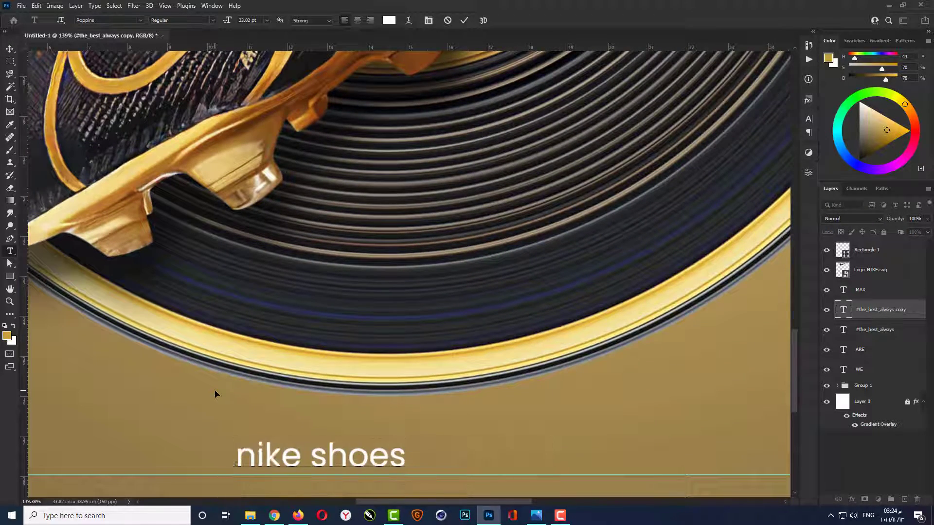
key("ctrl+Return")
- Set the "nike shoes" text at the foot of the poster to all caps and centre it horizontally on the canvas
left_click(809, 119)
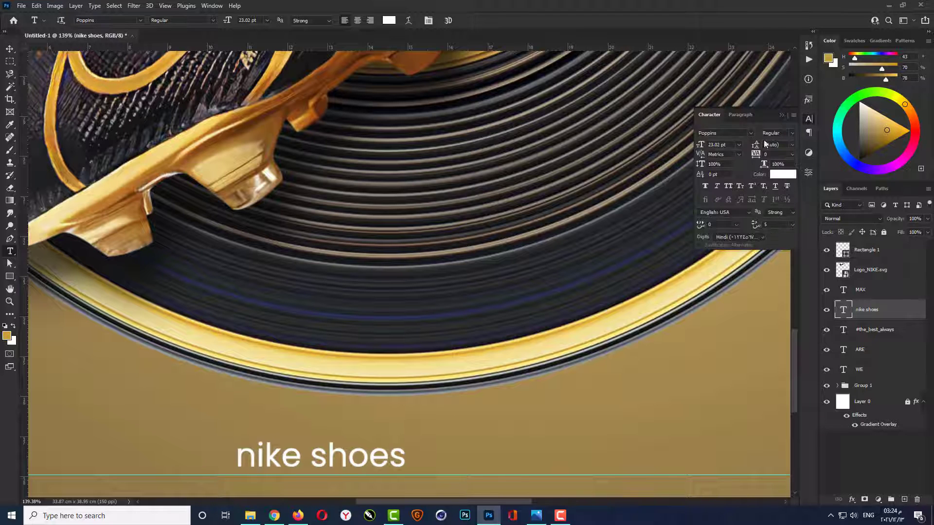
left_click(729, 186)
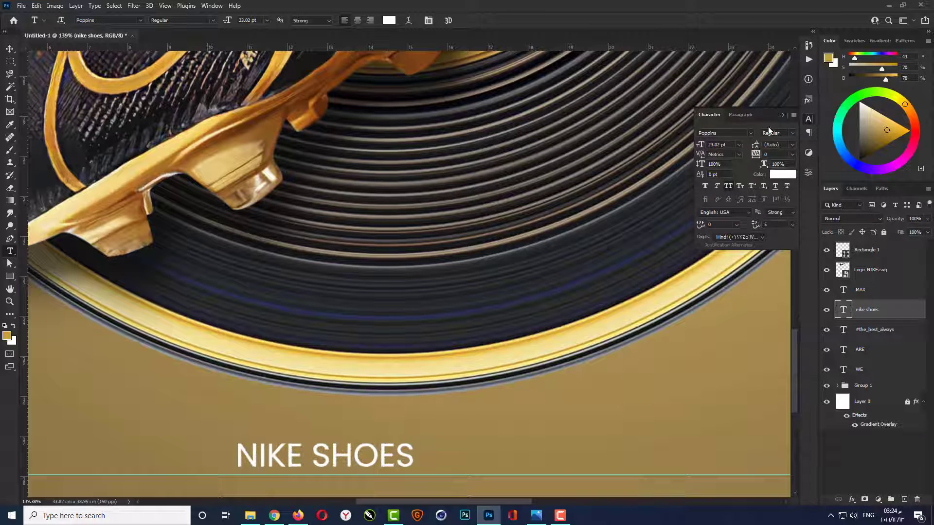
left_click(781, 116)
scroll(395, 389, "down", 3)
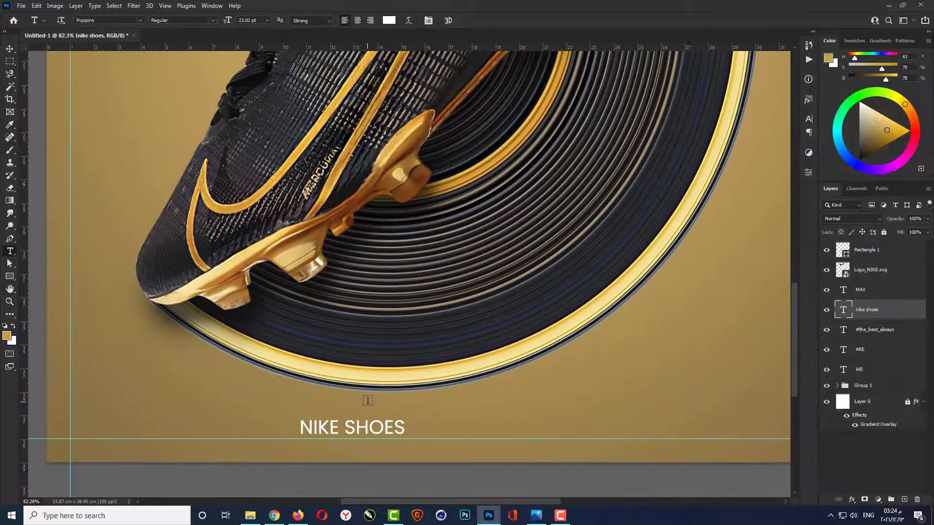
key("v")
key("ctrl+a")
left_click(221, 20)
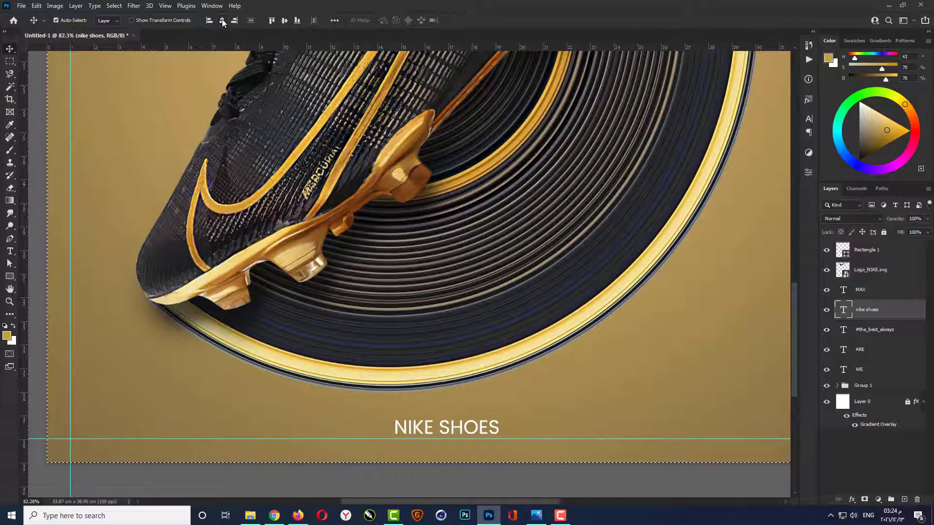
key("ctrl+d")
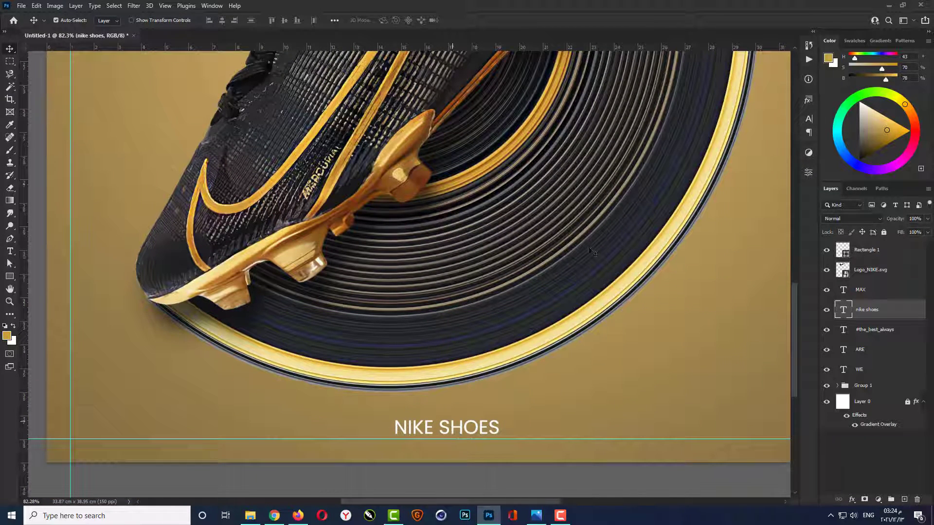
- Widen the letter spacing of the "nike shoes" footer text by setting its tracking to 1800
left_click(809, 118)
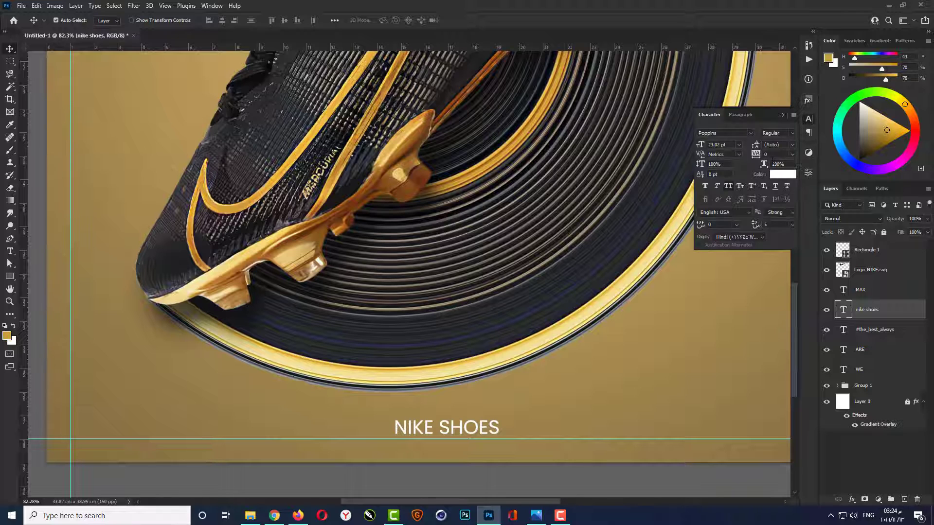
left_click_drag(755, 155, 801, 156)
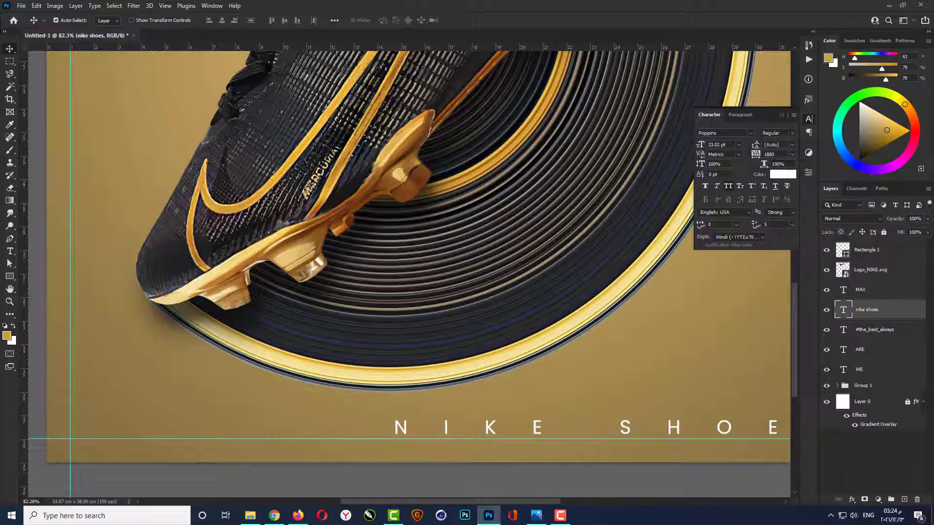
scroll(199, 436, "down", 5)
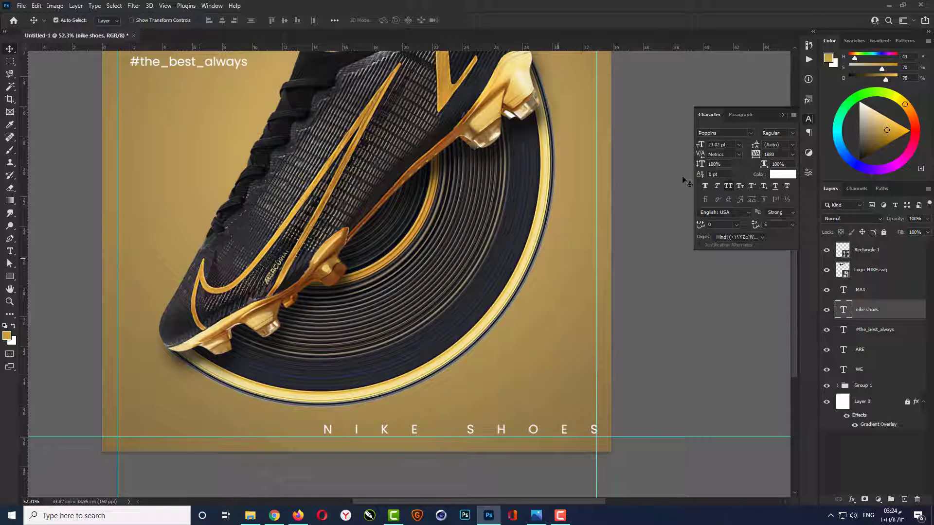
type("1800")
key("Return")
left_click(782, 116)
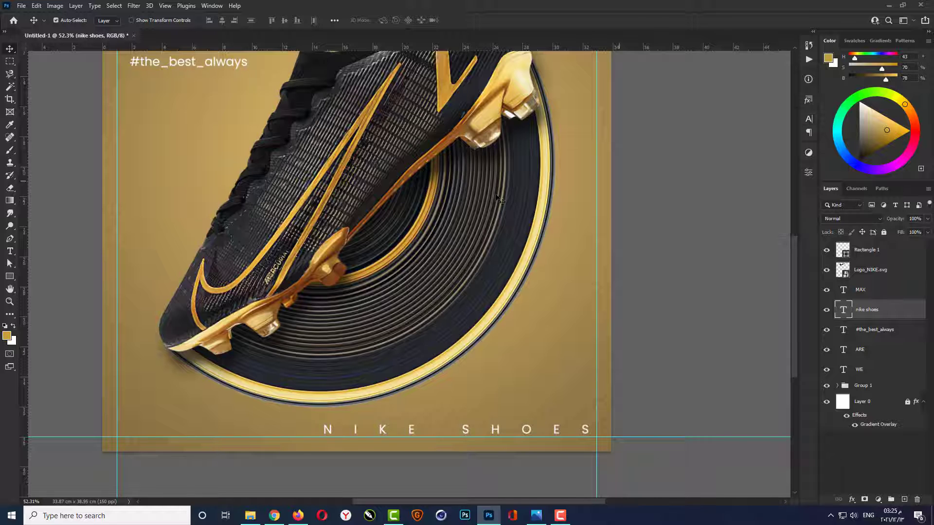
- Centre the widely spaced footer text horizontally on the whole canvas and remove the selection
key("ctrl+a")
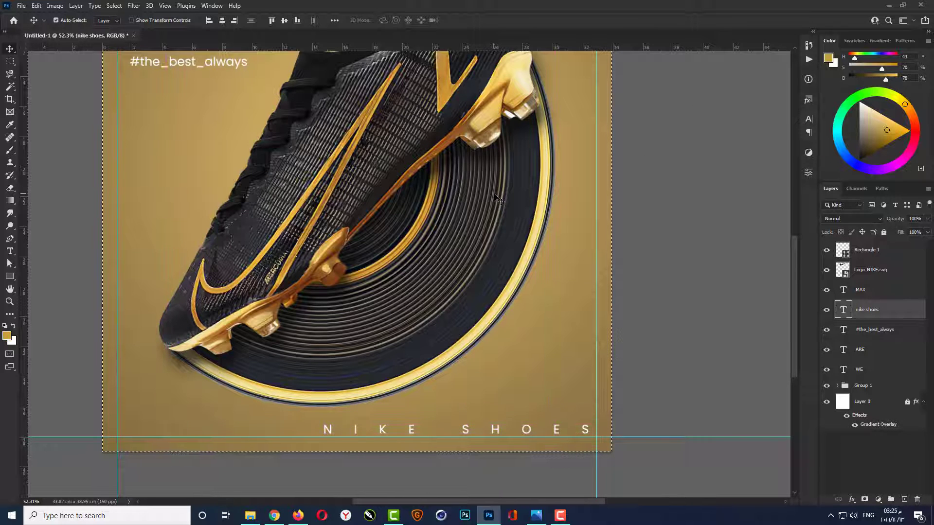
left_click(222, 20)
key("ctrl+d")
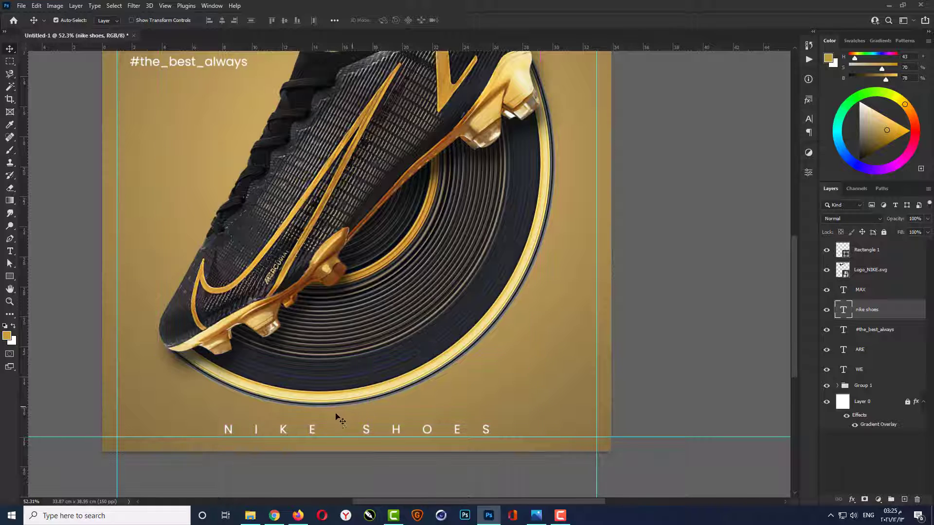
- Scale the shoe and disc group down slightly about its centre and apply the transform
key("ctrl+0")
left_click(639, 362)
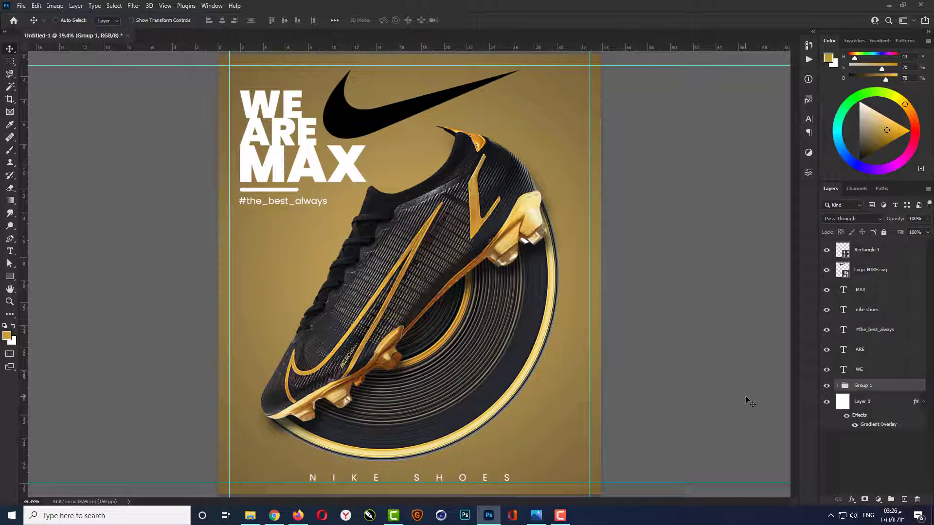
key("ctrl+t")
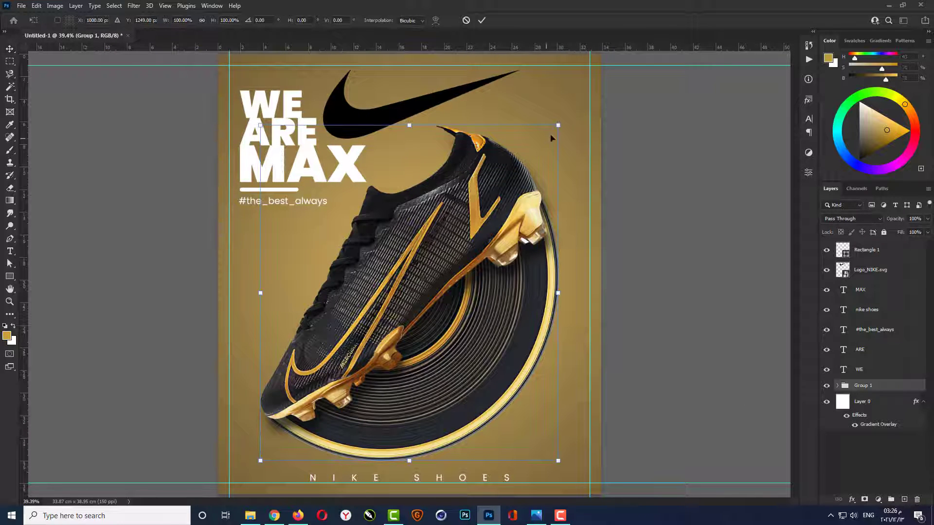
left_click_drag(558, 126, 552, 147)
key("Return")
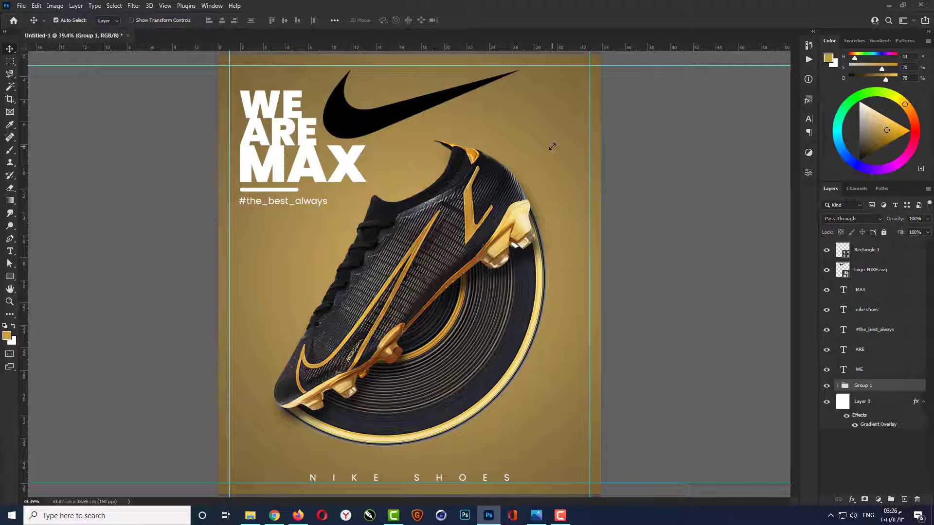
- Move the shoe and disc group down 60 px towards the footer text
key("shift+Down")
key("shift+Down")
key("shift+Down")
key("shift+Down")
key("shift+Down")
key("shift+Down")
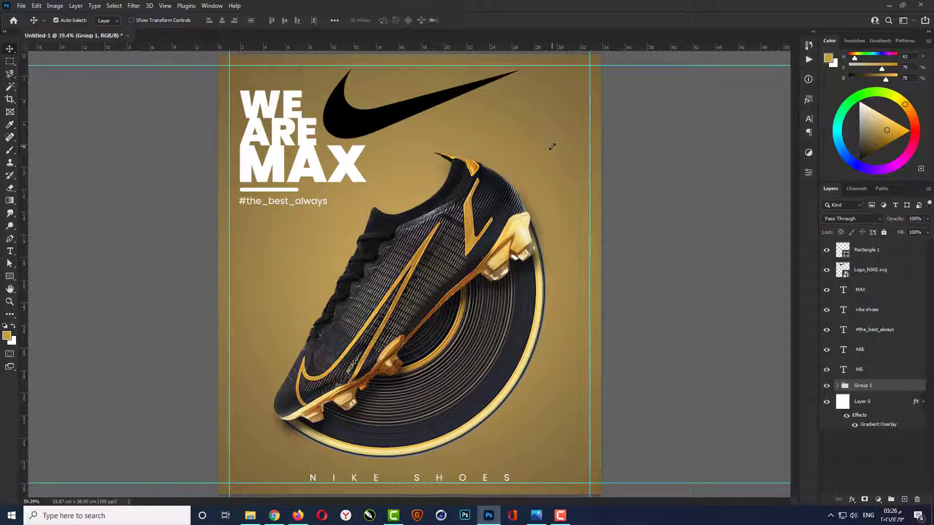
- Select the WE, ARE and MAX texts, white bar, hashtag and Nike logo together and move them down about 18 px
left_click(869, 371)
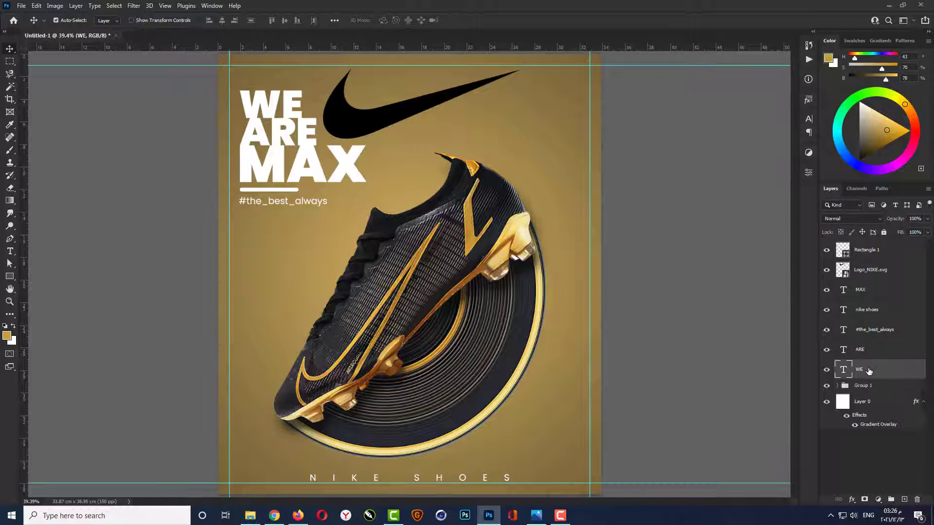
left_click(879, 250, "shift")
left_click(882, 311, "ctrl")
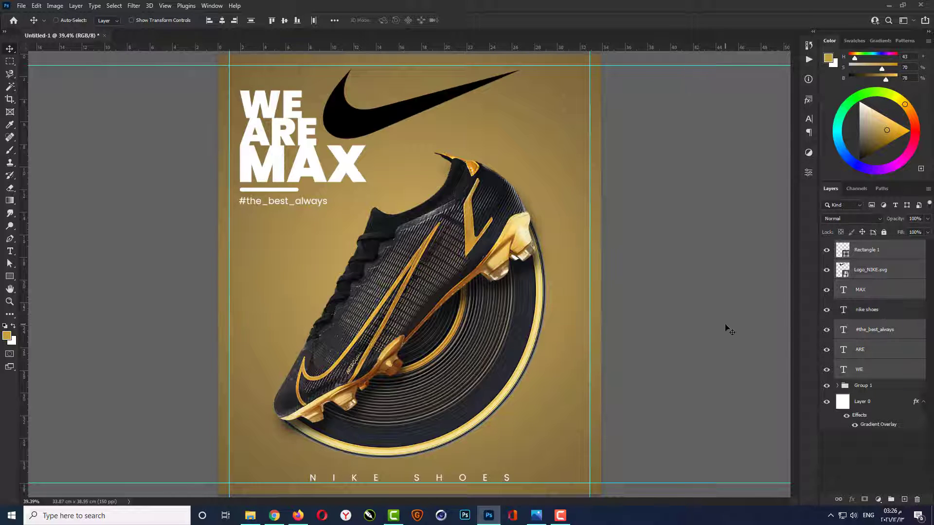
key("ctrl+t")
key("Down")
key("Down")
key("Down")
key("Down")
key("Down")
key("Down")
key("Down")
key("Down")
key("Down")
key("Down")
key("Down")
key("Down")
key("Down")
key("Down")
key("Down")
key("Down")
key("Down")
key("Down")
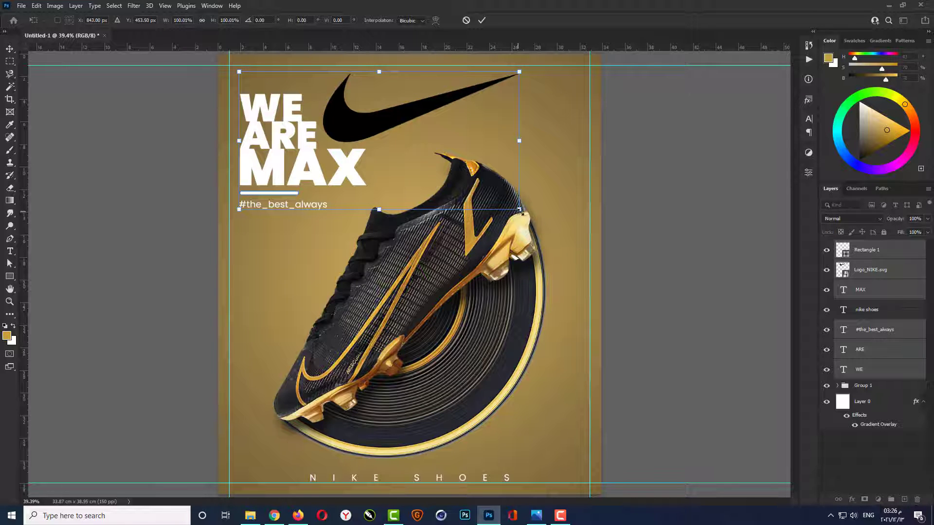
- Scale the selected headline, bar, hashtag and logo up to about 105% from their upper-left corner, shift them slightly left, and deselect them
left_click_drag(519, 210, 533, 219)
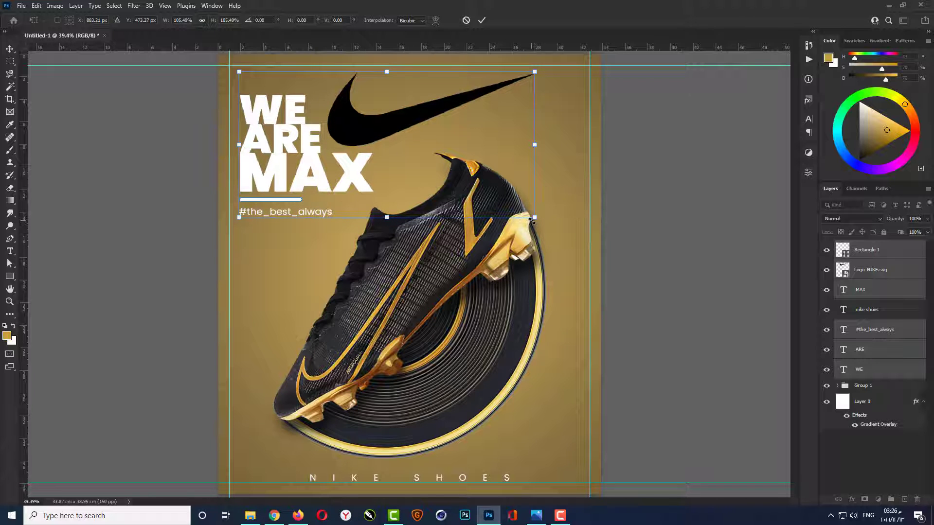
key("Return")
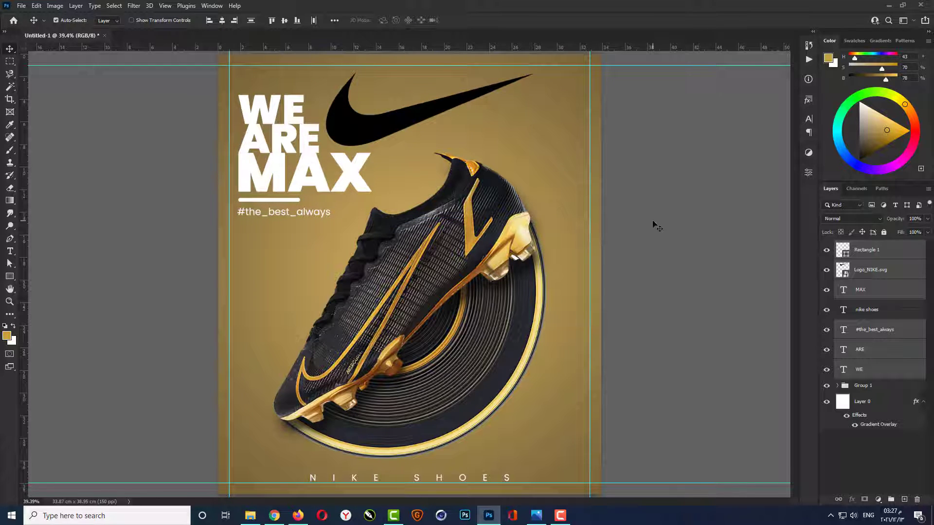
left_click(656, 226)
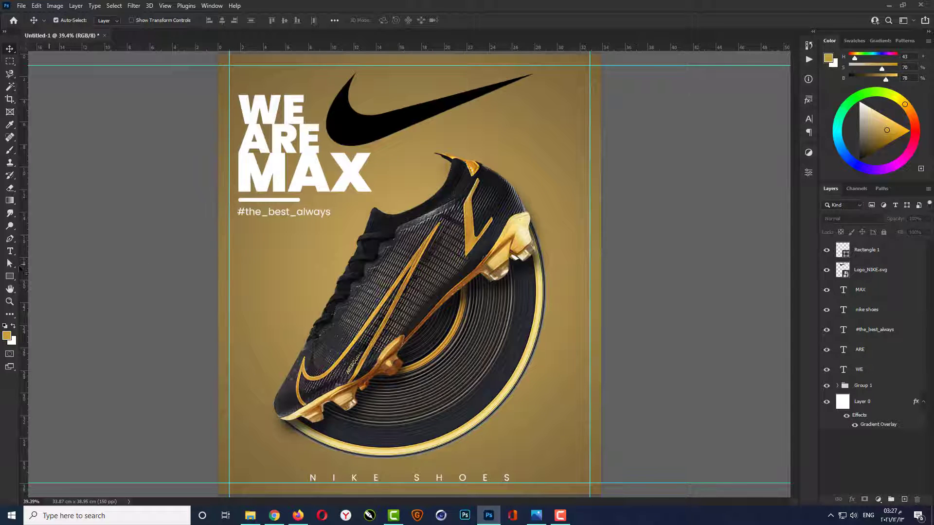
- Draw a white double-chevron custom shape of about 230 × 296 px near the poster's lower-right corner
left_click(7, 280)
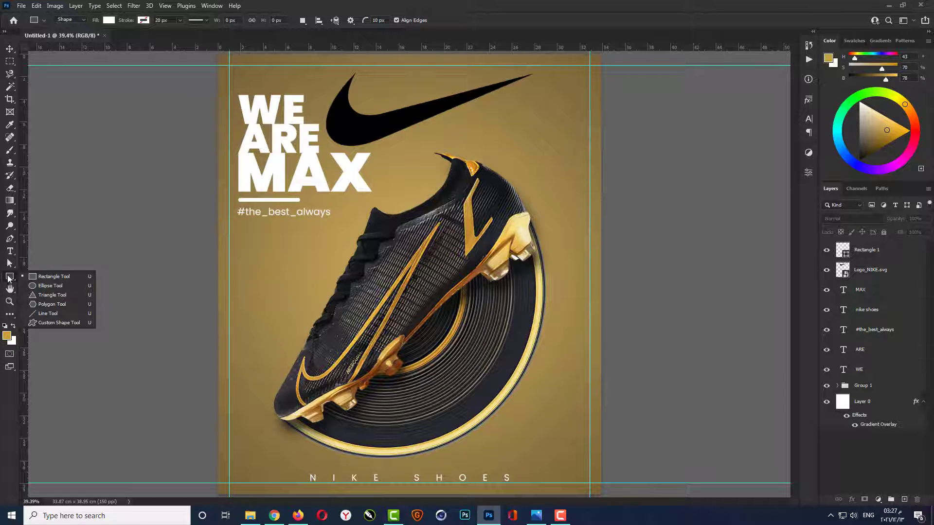
left_click(41, 321)
left_click(393, 20)
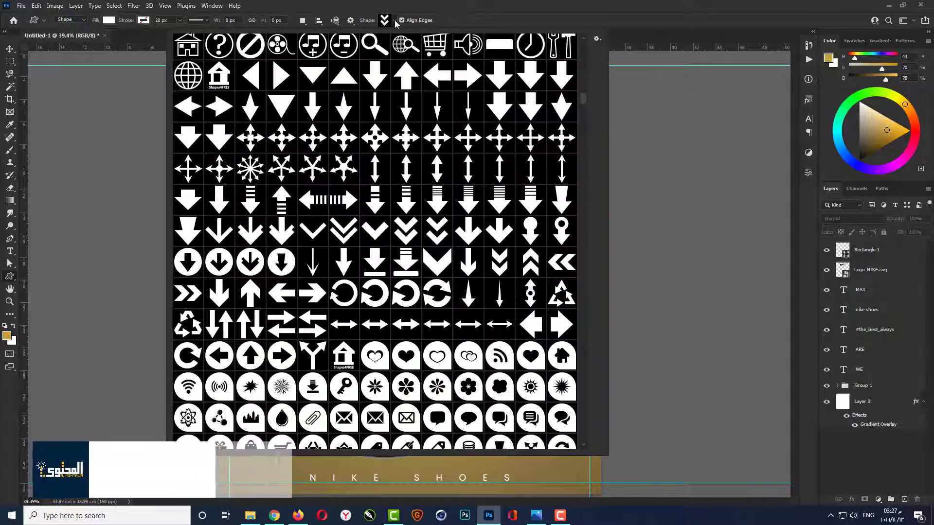
left_click(441, 236)
left_click(560, 467)
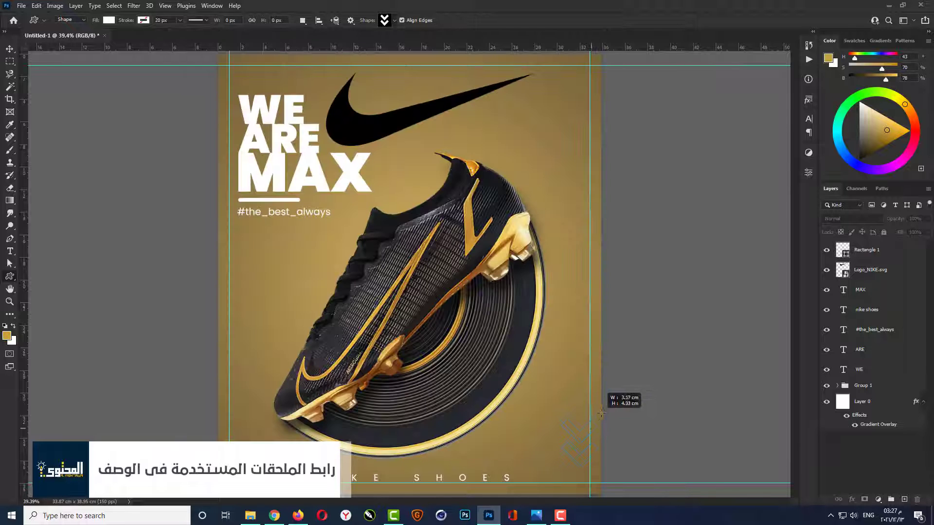
left_click_drag(560, 467, 606, 408)
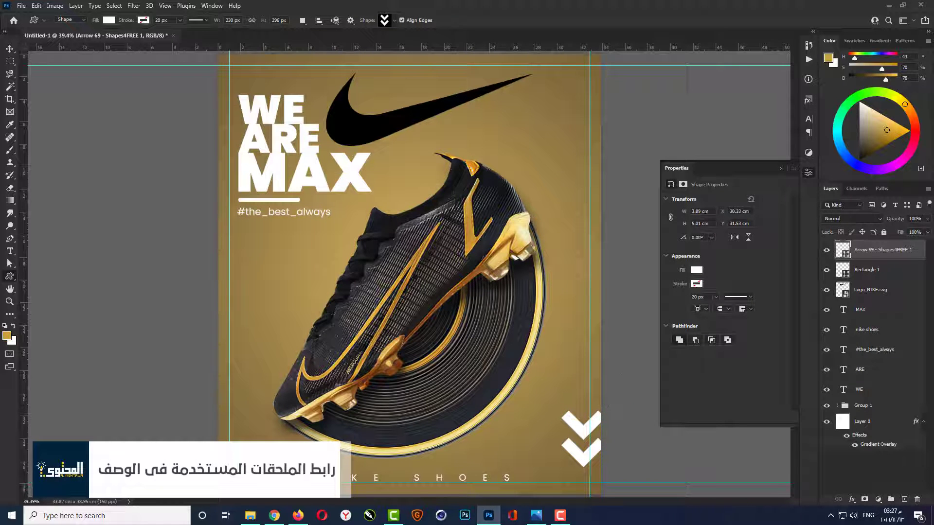
left_click(779, 168)
- Flip the double-chevron shape horizontally and vertically so that it points upwards
key("v")
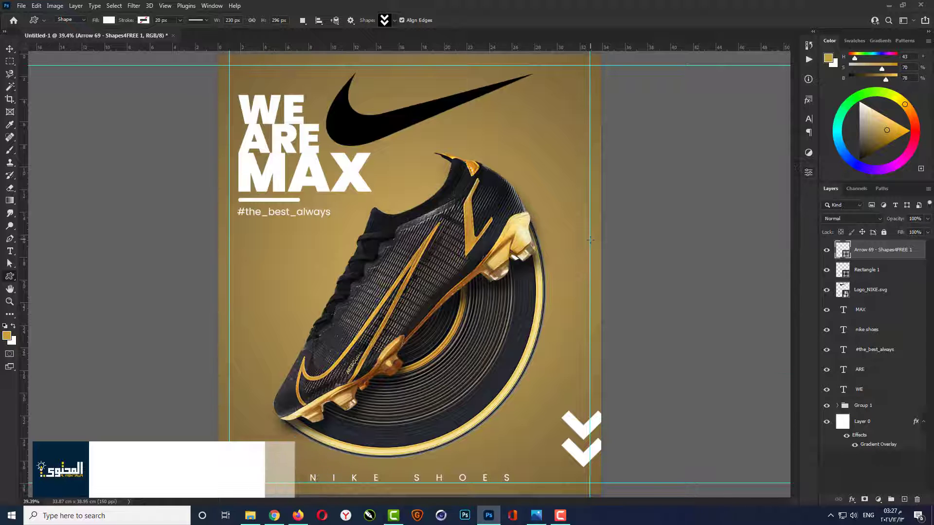
key("ctrl+t")
right_click(574, 425)
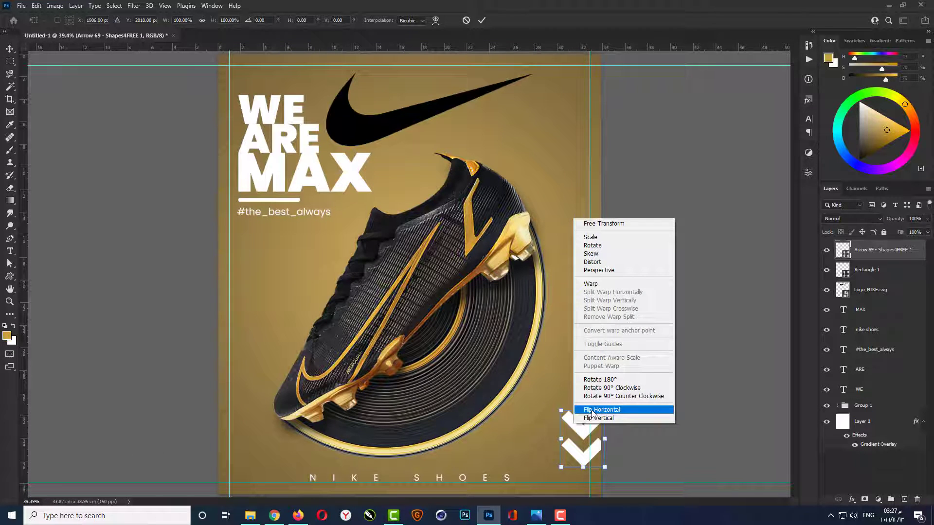
left_click(593, 412)
right_click(581, 431)
left_click(594, 424)
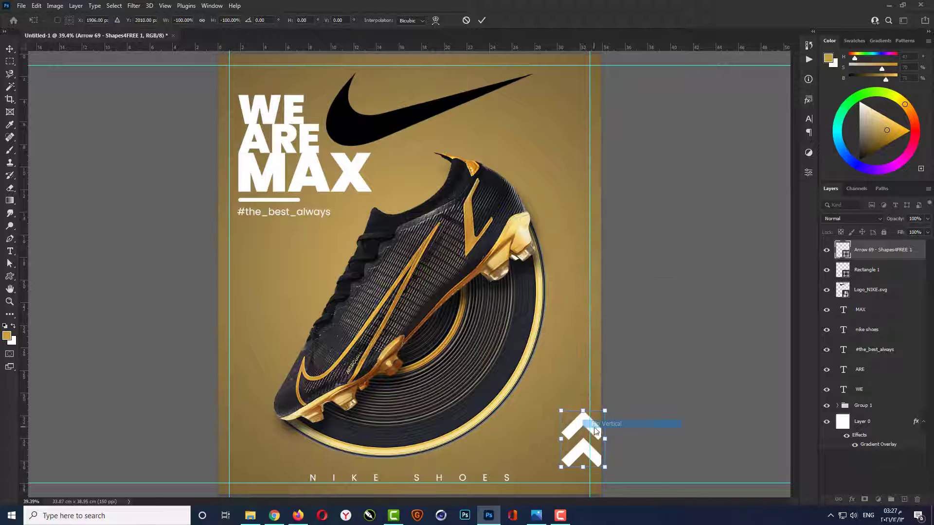
- Move the flipped double chevron up beside the shoe's heel and align its right edge with the vertical guide
left_click_drag(576, 428, 579, 150)
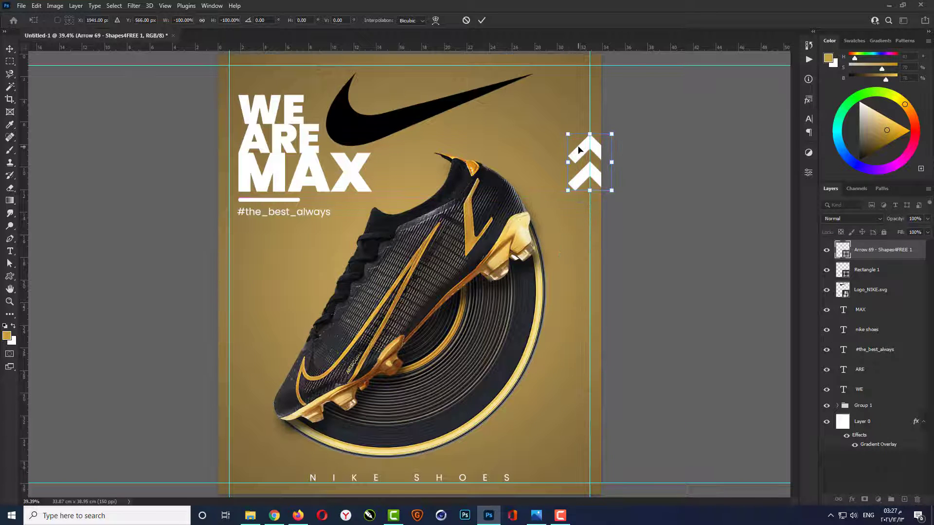
key("Return")
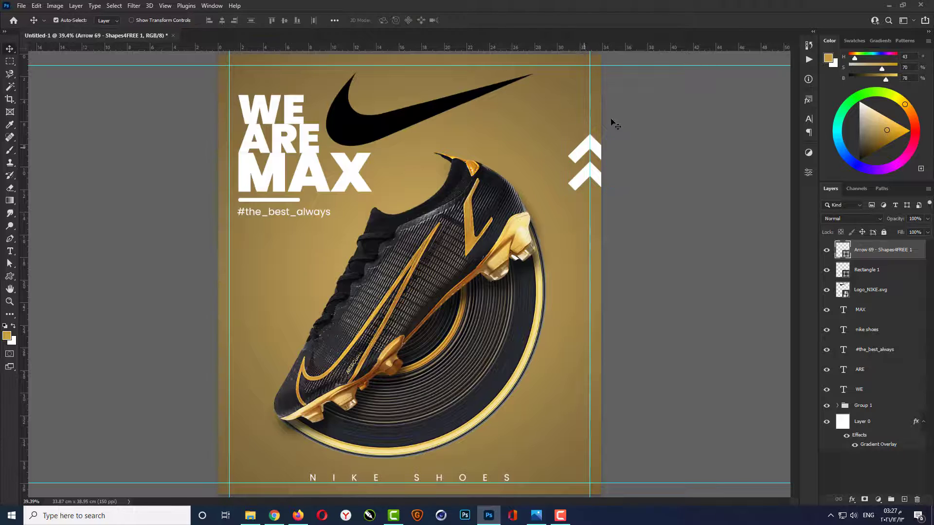
scroll(627, 121, "up", 5)
left_click_drag(615, 136, 573, 122)
- Duplicate the double chevron directly below the original and nudge the copy up 7 px to even out the spacing
left_click_drag(597, 179, 597, 220)
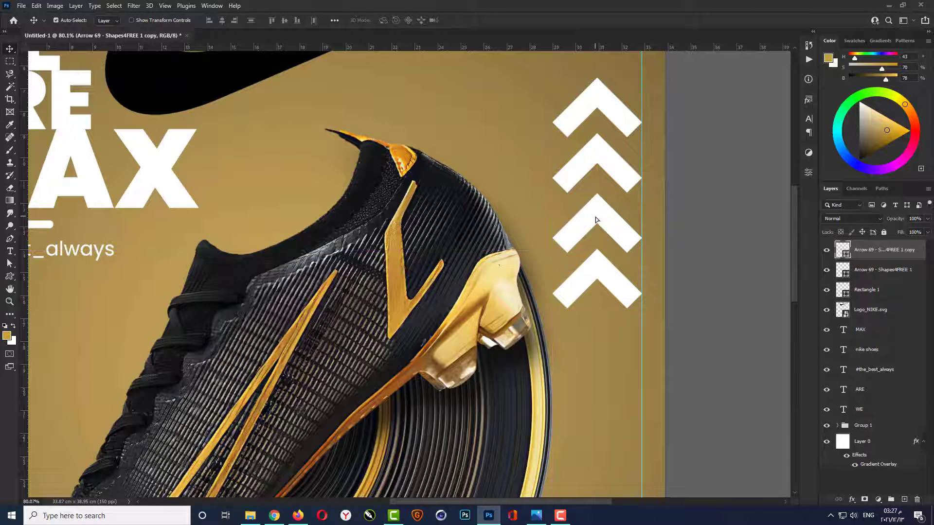
key("Up")
key("Up")
key("Up")
key("Up")
key("Up")
key("Up")
key("Up")
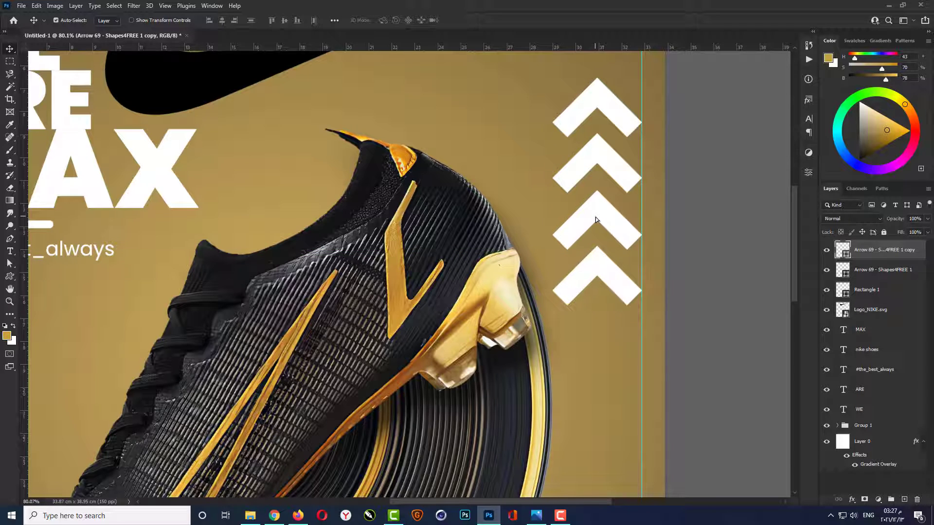
- Merge the two double-chevron layers into one shape and remove its fill
left_click(594, 157, "shift")
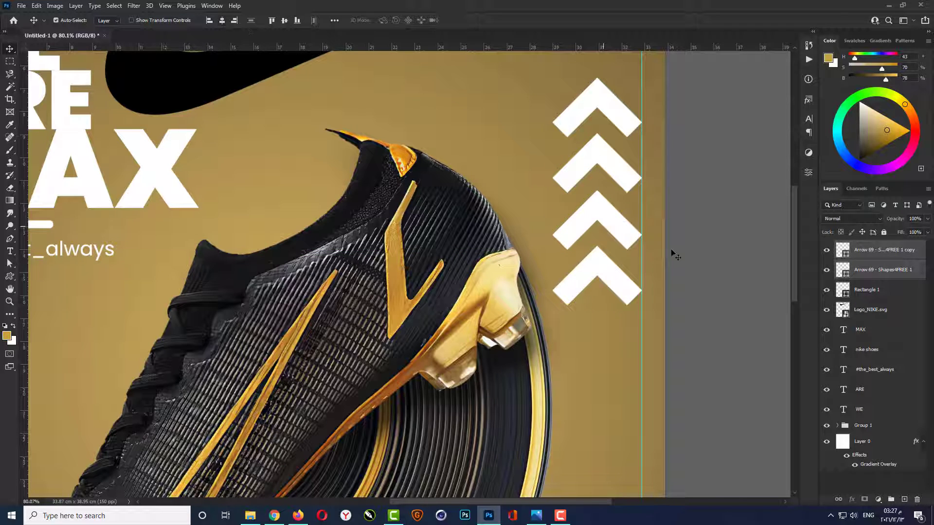
key("ctrl+e")
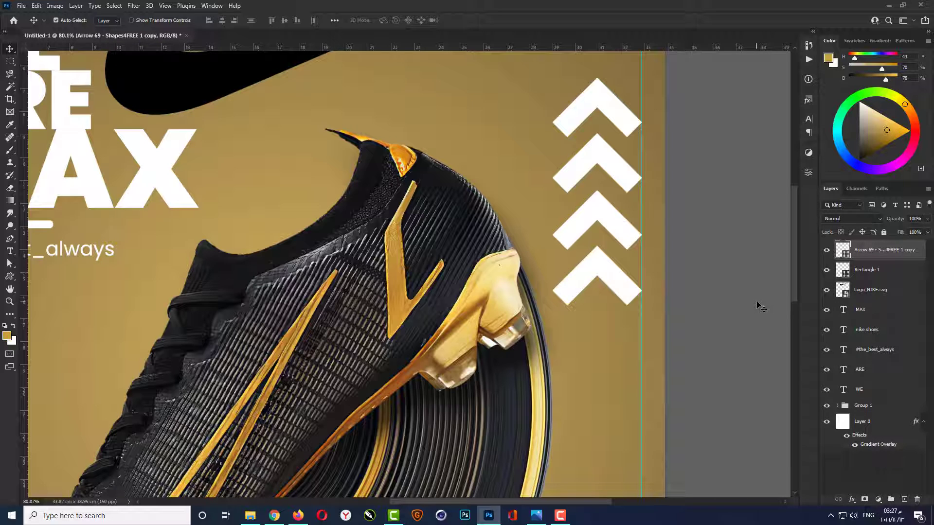
key("u")
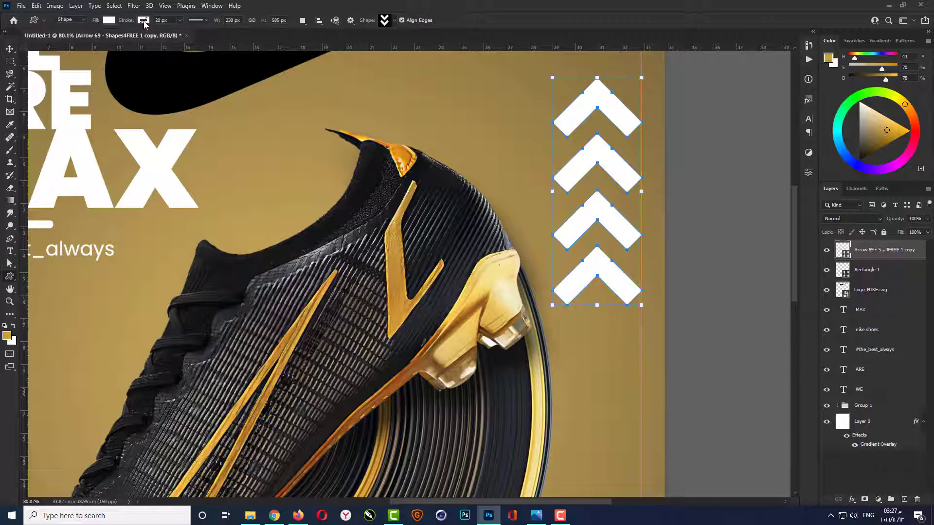
left_click(109, 20)
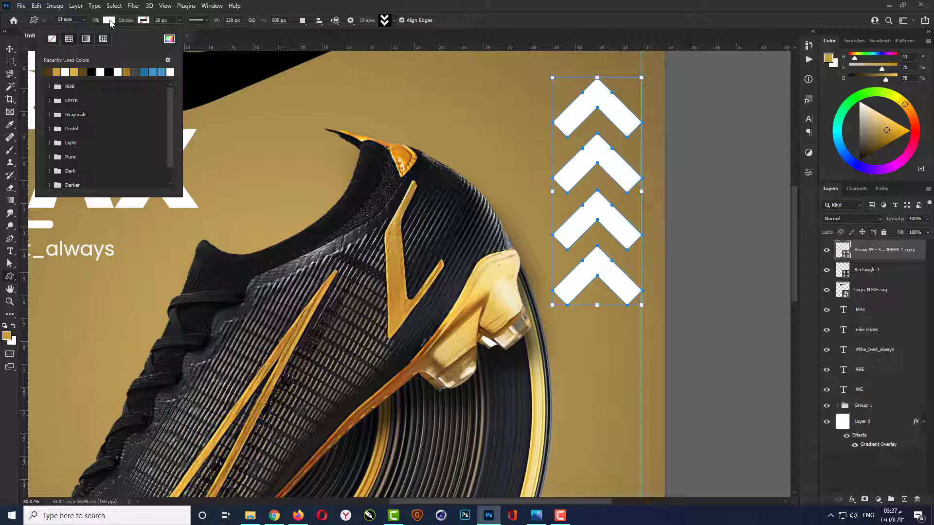
left_click(52, 39)
- Give the unfilled chevron shape a white stroke 4 px wide
left_click(143, 20)
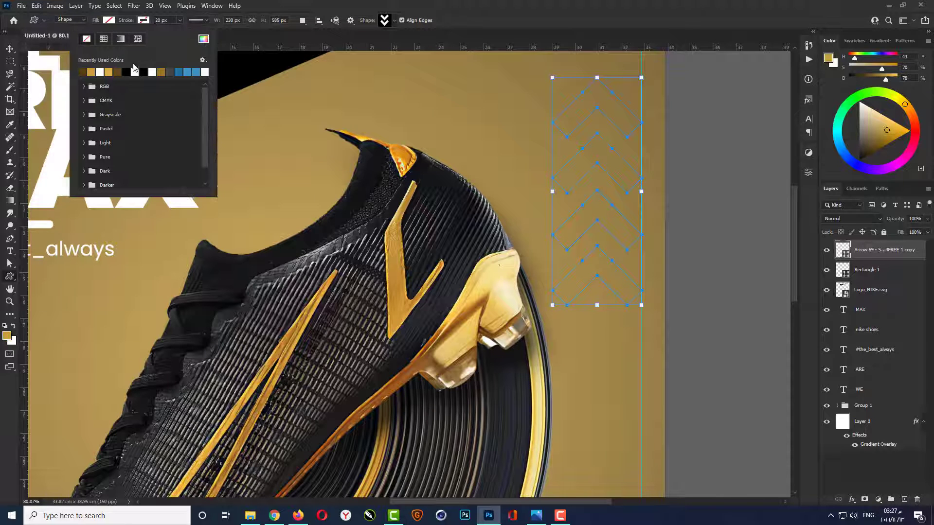
left_click(136, 71)
left_click(160, 21)
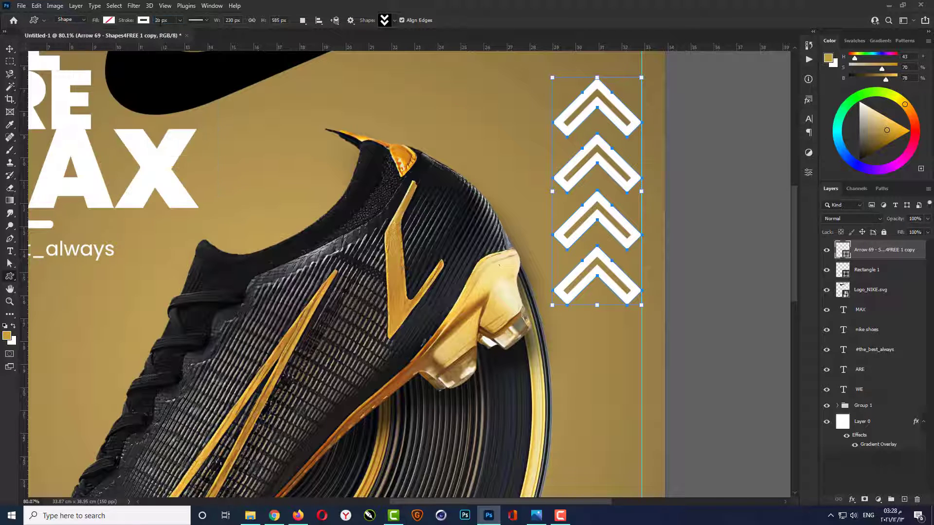
type("4px")
key("Return")
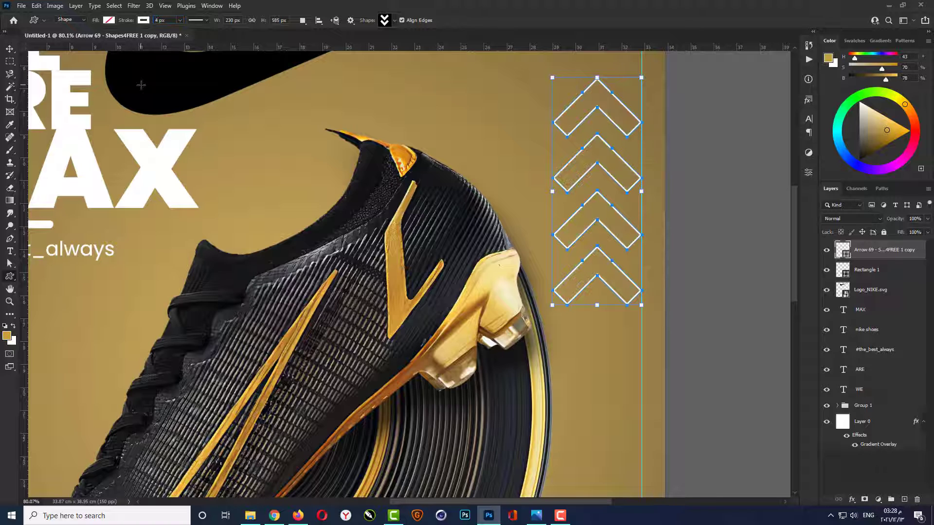
- Recolour the chevrons' stroke black and set its width to 3 px
left_click(143, 22)
left_click(139, 72)
left_click(194, 206)
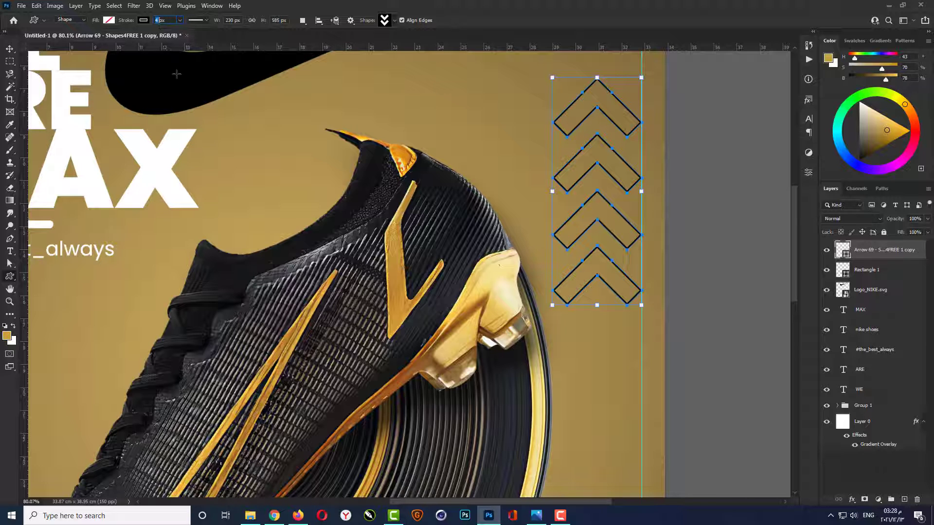
key("Return")
key("v")
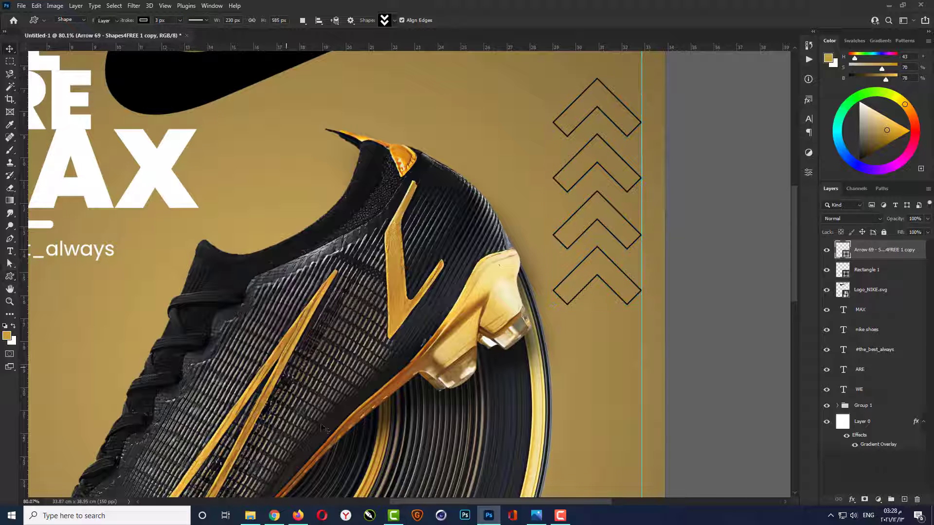
- Scale the chevron outline proportionally to more than twice its size and shift it up so it runs off the poster's right edge
scroll(379, 369, "down", 5)
key("ctrl+t")
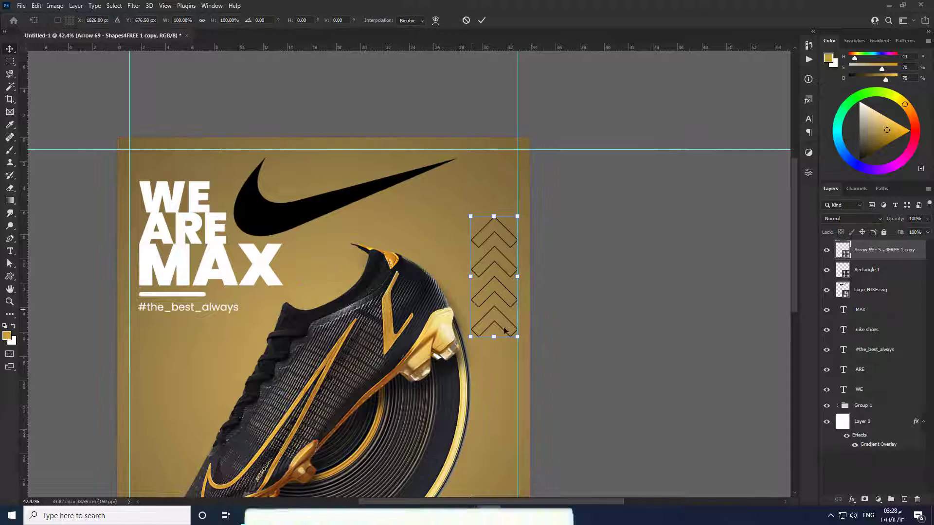
left_click_drag(470, 337, 432, 435)
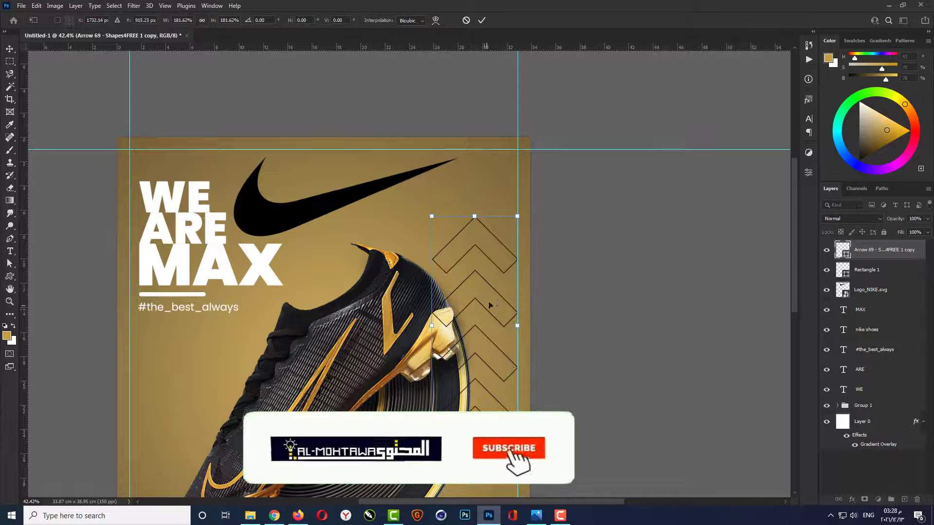
left_click_drag(490, 298, 529, 257)
left_click_drag(470, 395, 429, 431)
key("Return")
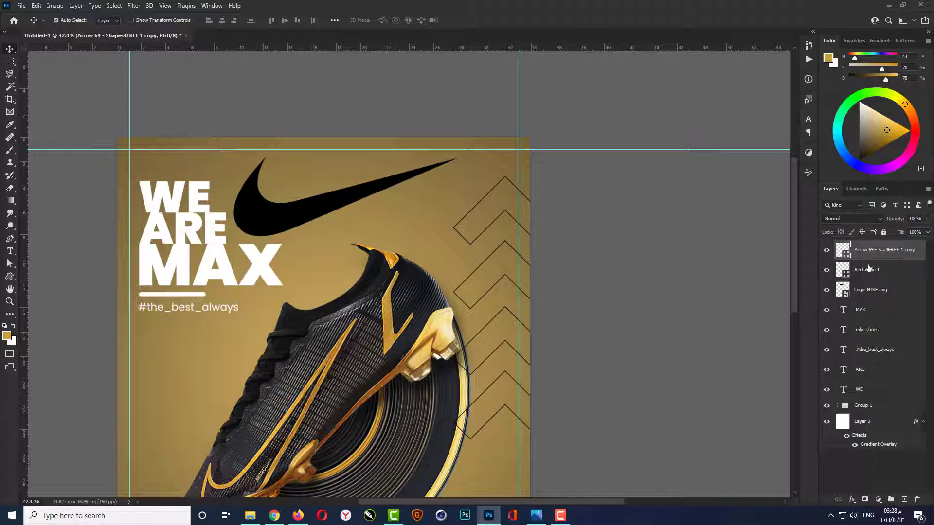
- Place the chevron layer directly beneath the shoe-and-disc group and nudge the chevrons slightly up and to the left
left_click_drag(875, 253, 874, 410)
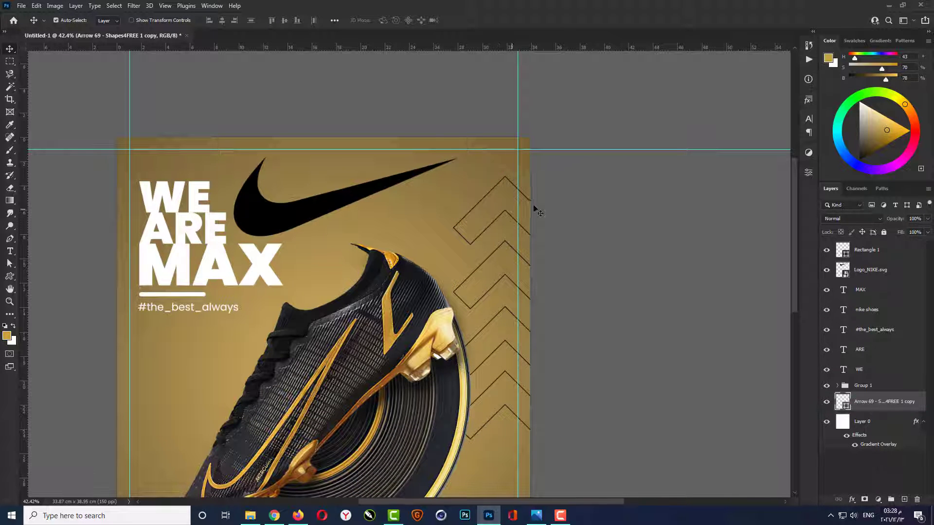
scroll(535, 204, "down", 2)
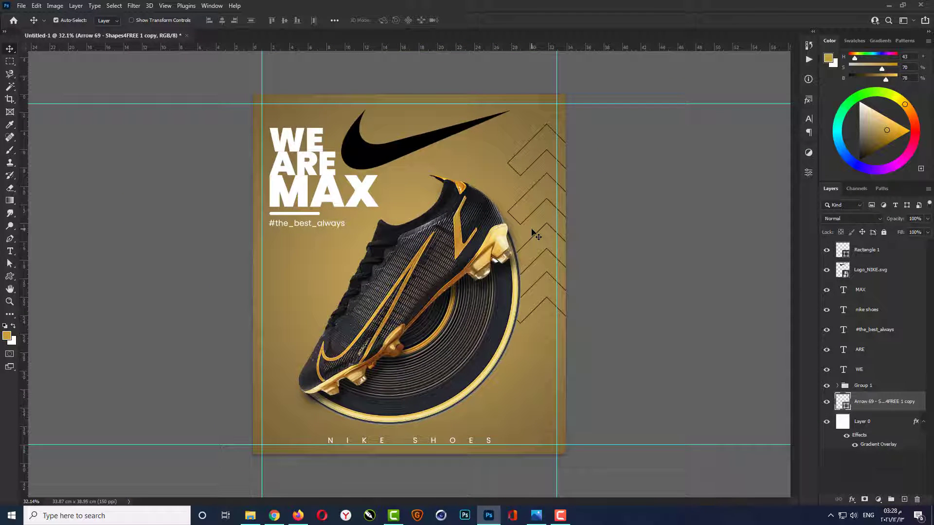
key("shift+Up")
key("shift+Up")
key("shift+Up")
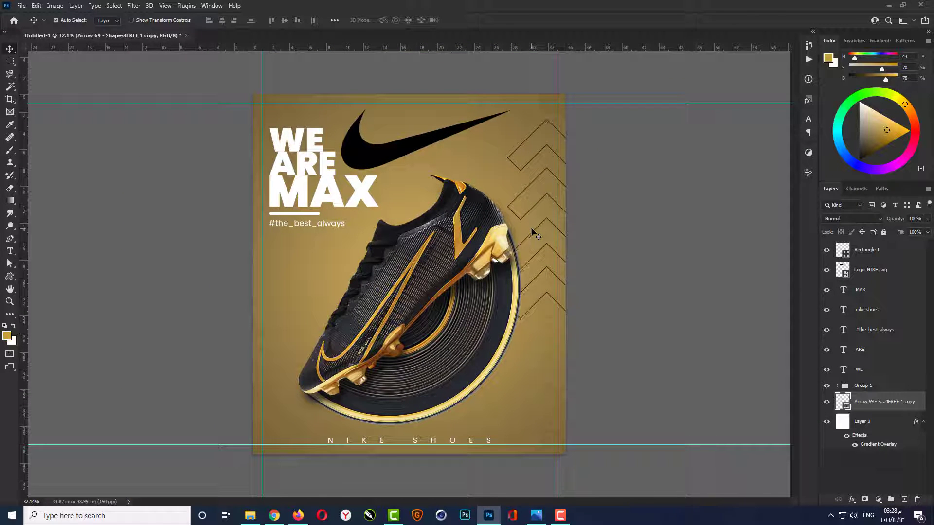
key("shift+Left")
key("shift+Left")
key("shift+Left")
key("shift+Left")
key("shift+Left")
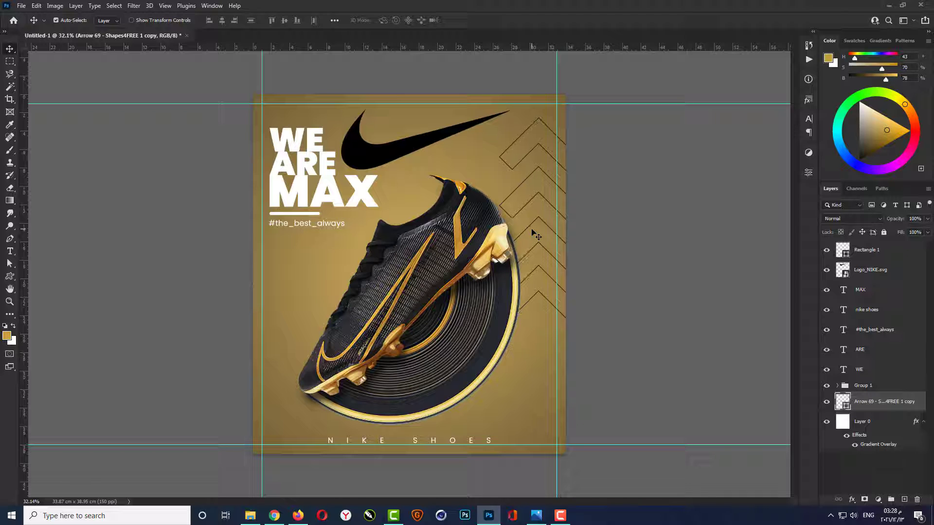
- Enlarge the chevron outline proportionally to about 109% and nudge it slightly left and up behind the shoe's heel
key("ctrl+t")
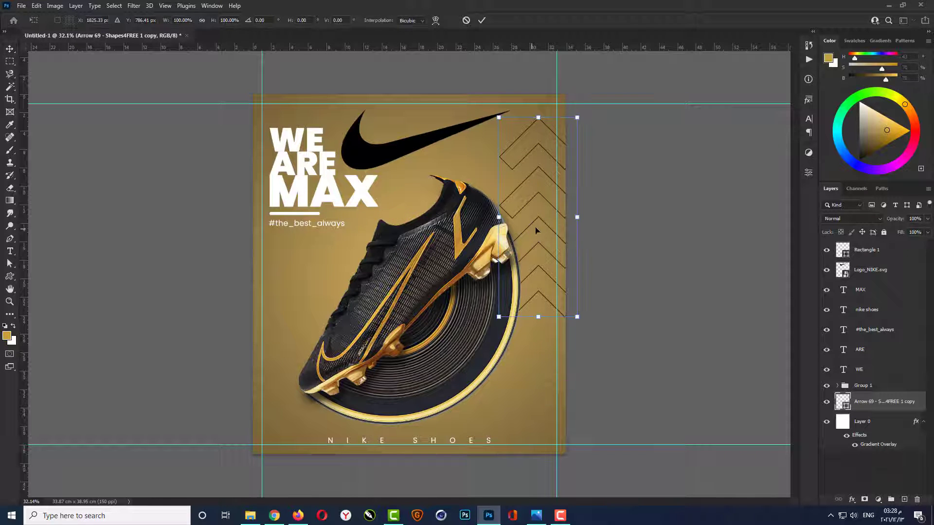
left_click_drag(589, 324, 596, 331)
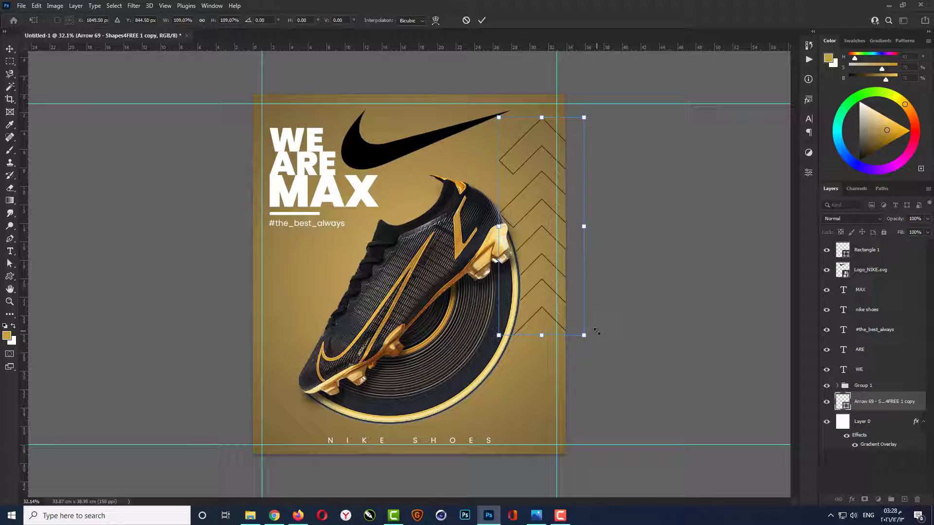
key("shift+Left")
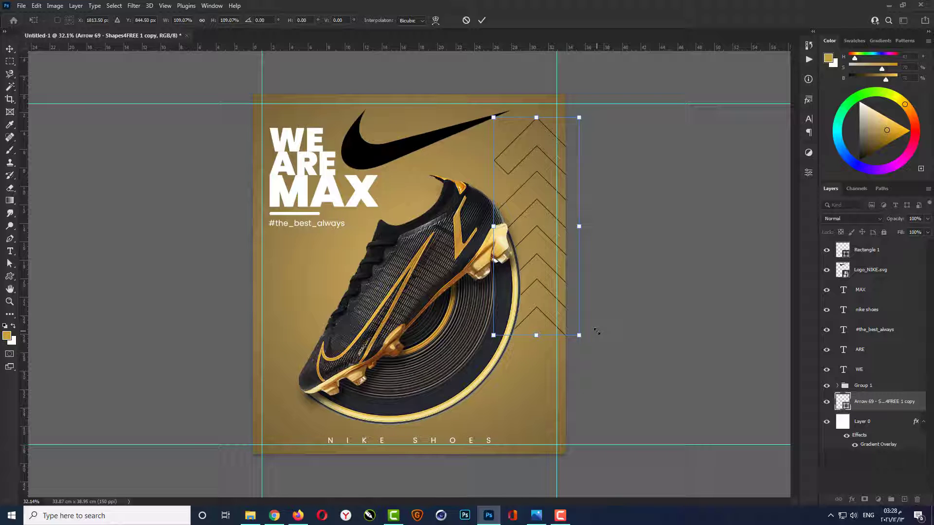
key("Return")
key("shift+Up")
key("shift+Up")
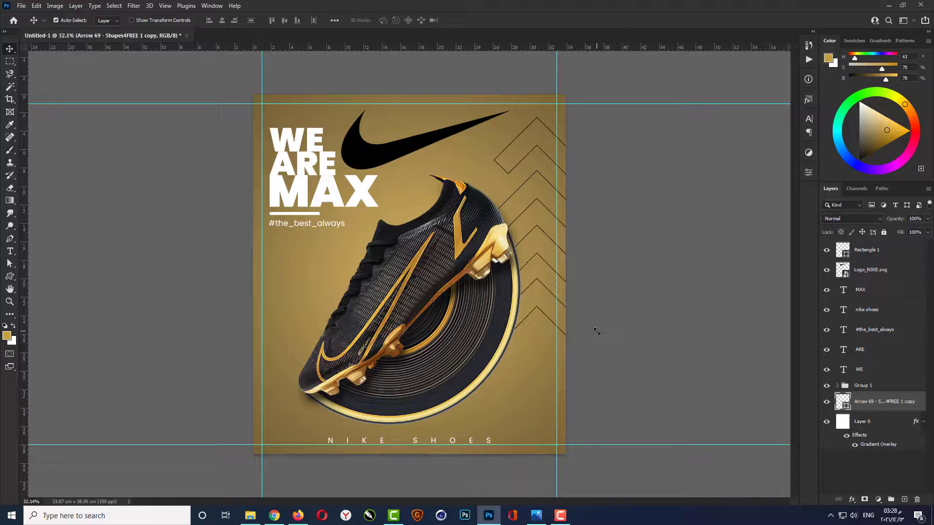
key("ctrl+0")
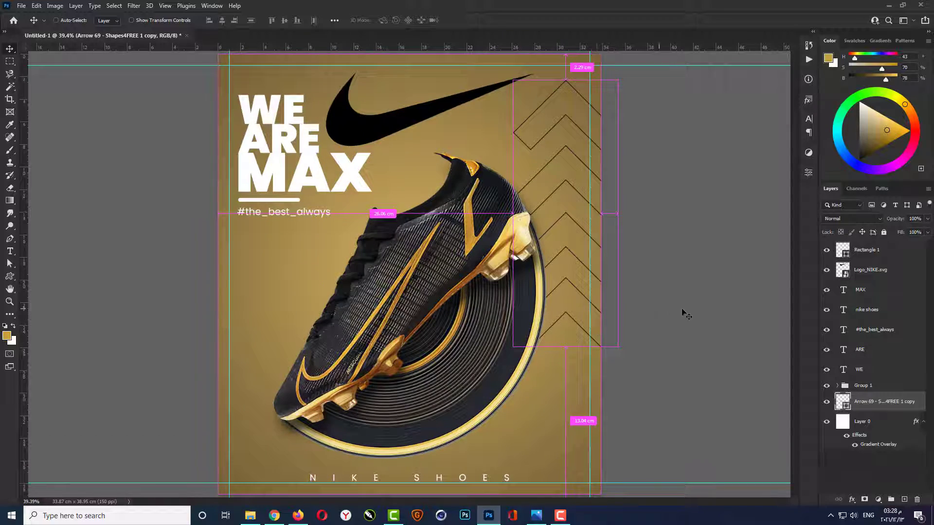
left_click(674, 344, "ctrl")
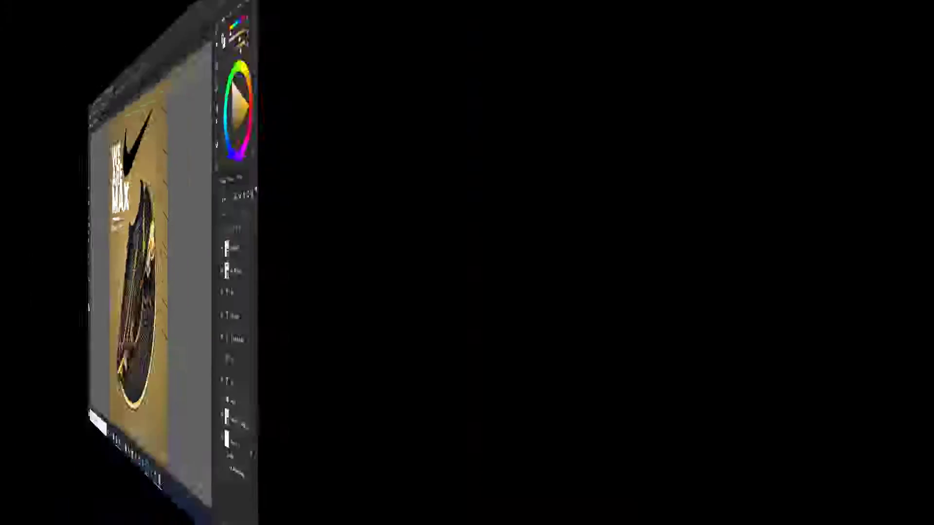